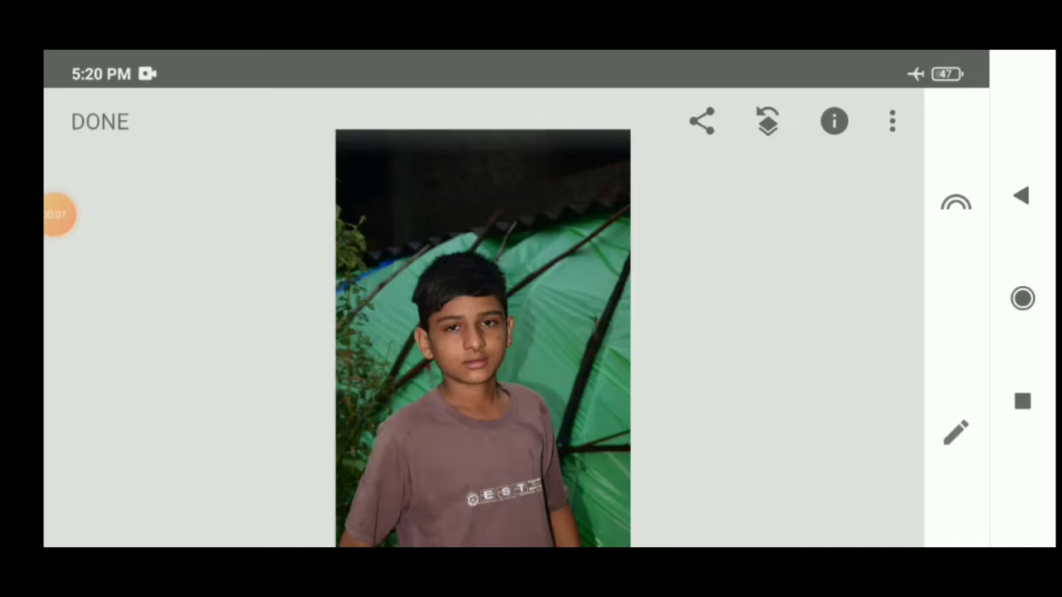
# Apply Tune image in Snapseed with Ambiance +50, Highlights -100 and Shadows +8
pyautogui.click(956, 432)
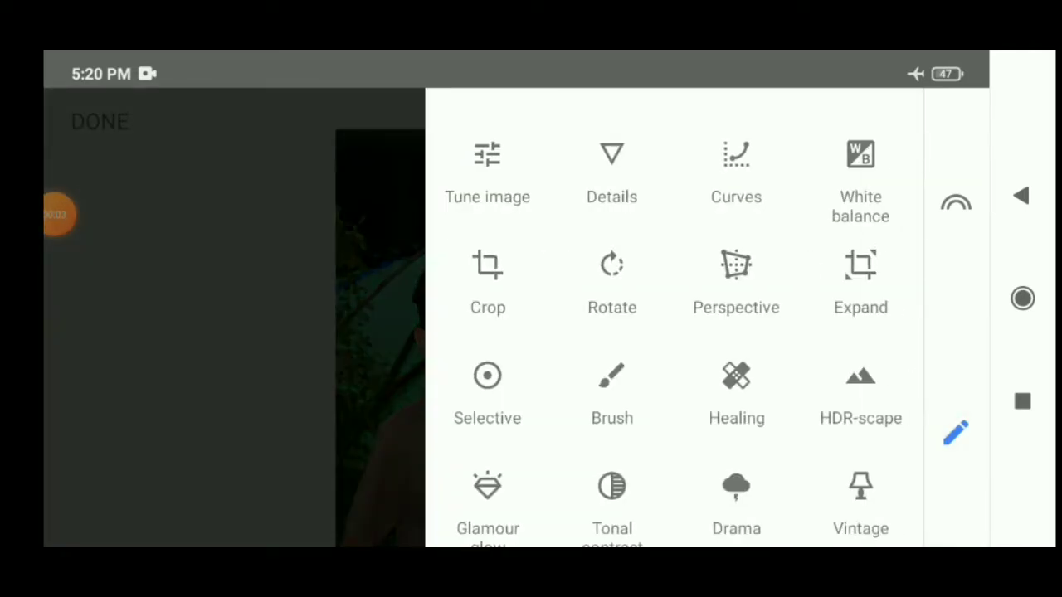
pyautogui.click(860, 493)
pyautogui.click(487, 175)
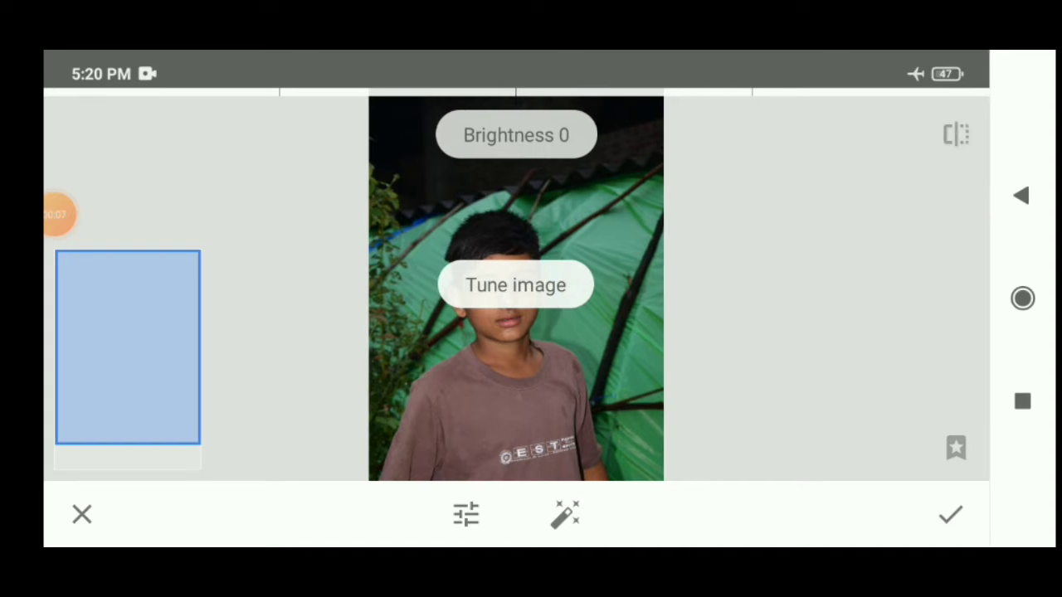
pyautogui.moveTo(516, 249); pyautogui.dragTo(516, 323)
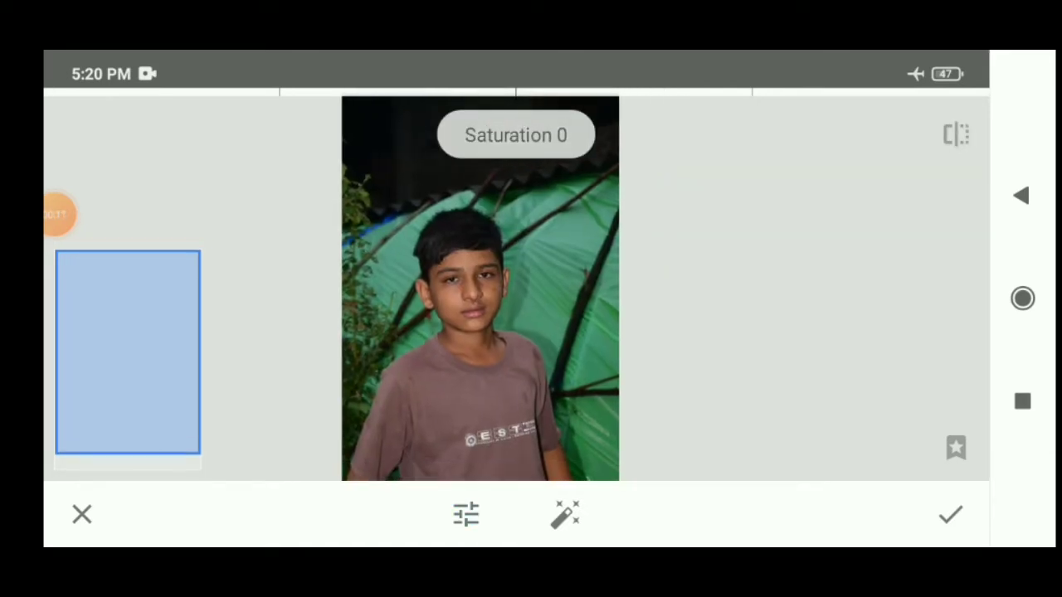
pyautogui.moveTo(498, 249)
pyautogui.mouseDown()
pyautogui.moveTo(498, 286)
pyautogui.moveTo(581, 286)
pyautogui.mouseUp()
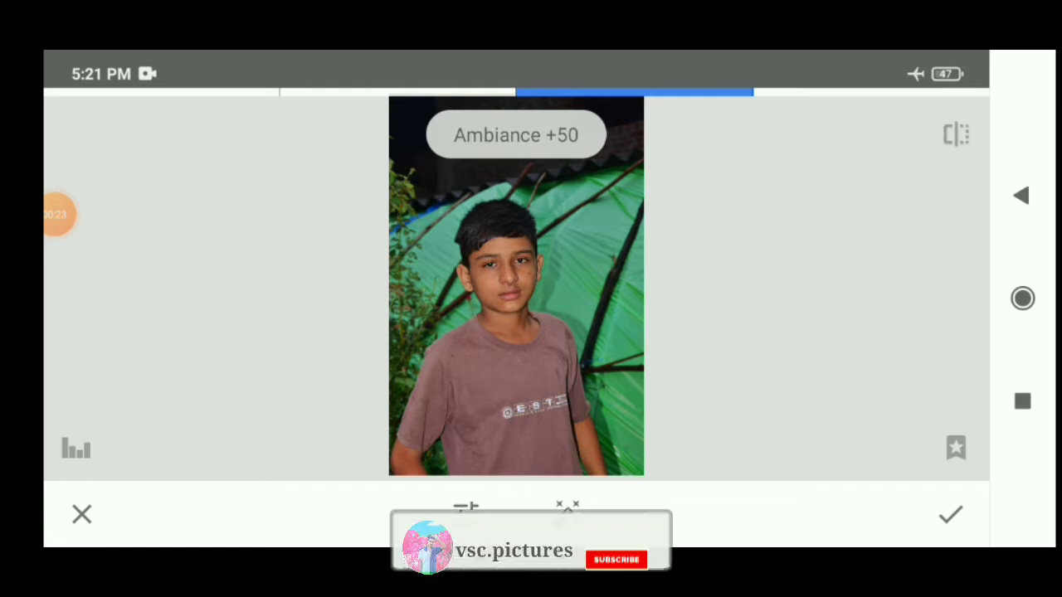
pyautogui.moveTo(515, 249); pyautogui.dragTo(515, 315)
pyautogui.moveTo(581, 286); pyautogui.dragTo(365, 286)
pyautogui.moveTo(514, 287)
pyautogui.mouseDown()
pyautogui.moveTo(514, 249)
pyautogui.moveTo(514, 348)
pyautogui.mouseUp()
pyautogui.moveTo(514, 286)
pyautogui.mouseDown()
pyautogui.moveTo(564, 286)
pyautogui.moveTo(464, 286)
pyautogui.moveTo(510, 286)
pyautogui.mouseUp()
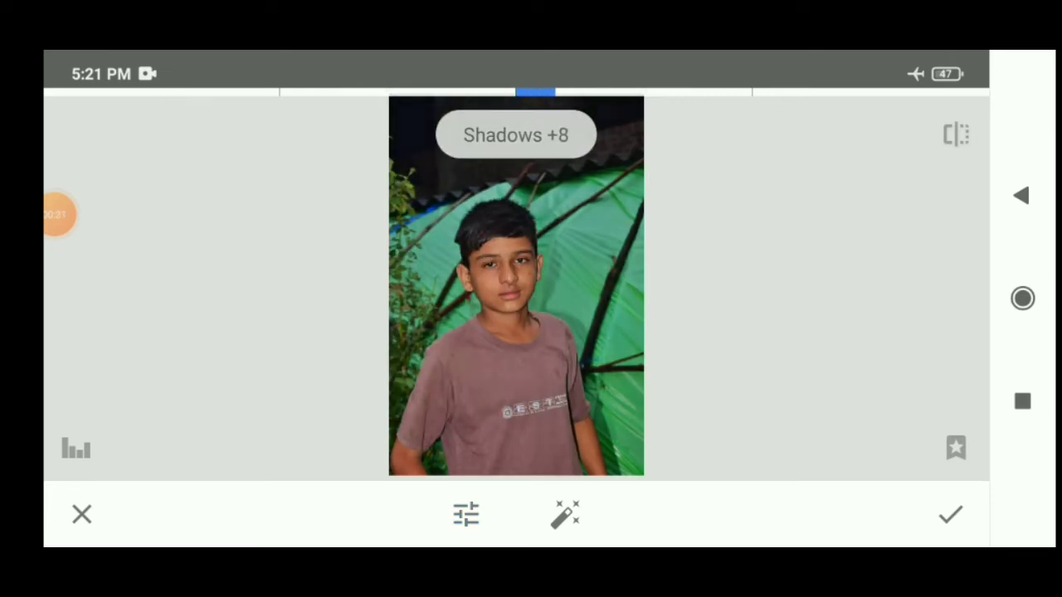
pyautogui.click(950, 514)
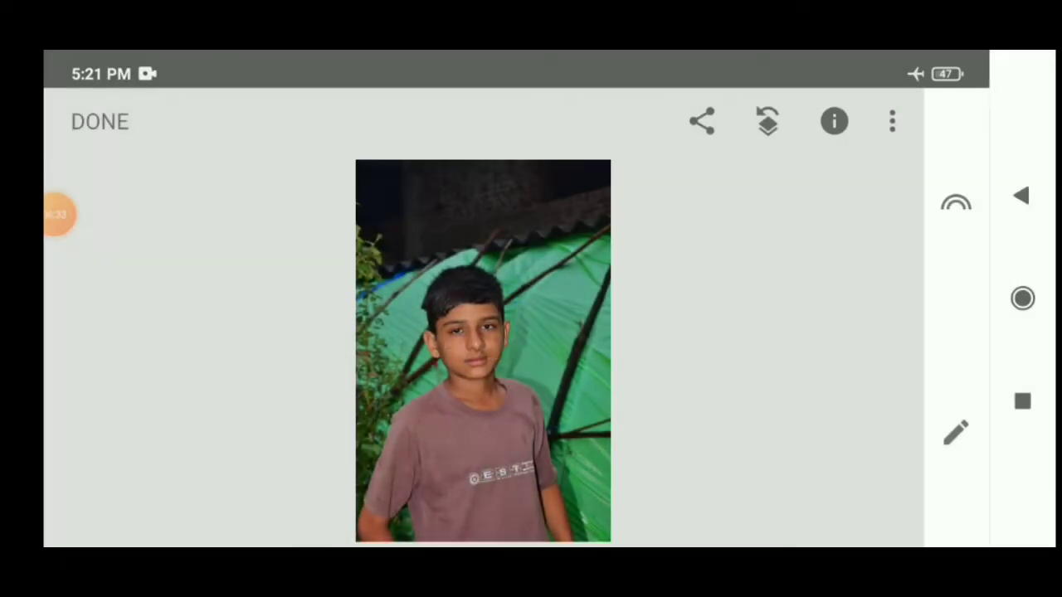
# Compare with the original, then apply Details with Sharpening +100 and Structure +22
pyautogui.click(483, 351)
pyautogui.click(956, 432)
pyautogui.click(611, 166)
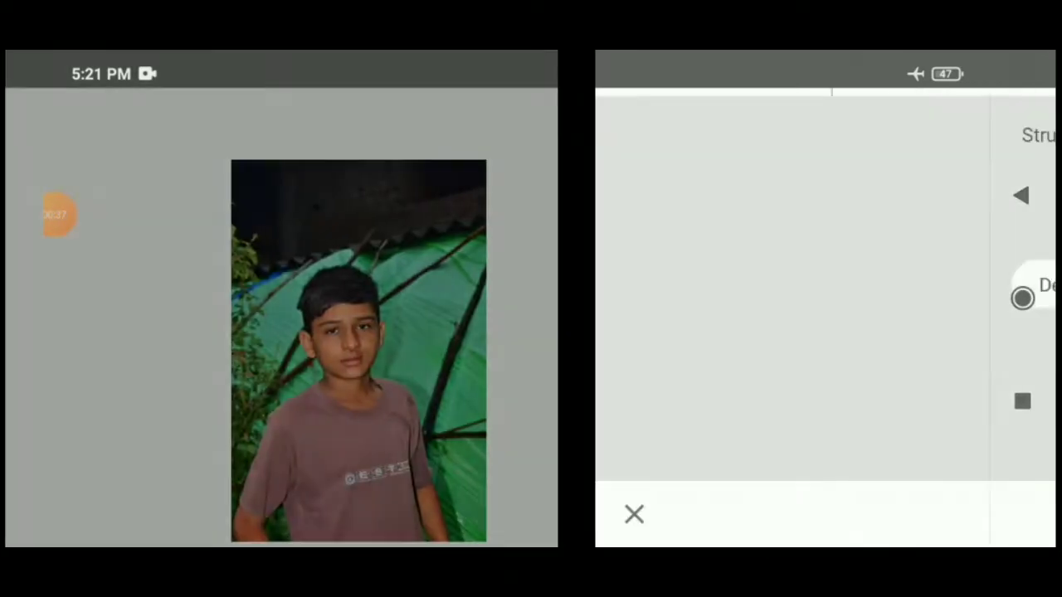
pyautogui.moveTo(516, 249); pyautogui.dragTo(516, 315)
pyautogui.moveTo(374, 291); pyautogui.dragTo(713, 290)
pyautogui.moveTo(516, 315); pyautogui.dragTo(516, 249)
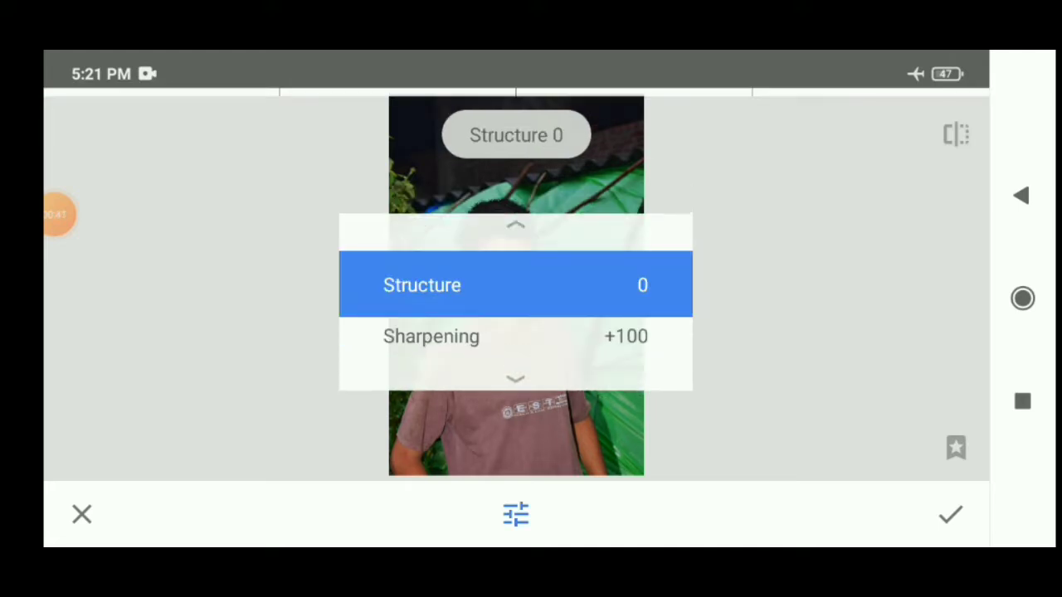
pyautogui.moveTo(514, 290); pyautogui.dragTo(552, 291)
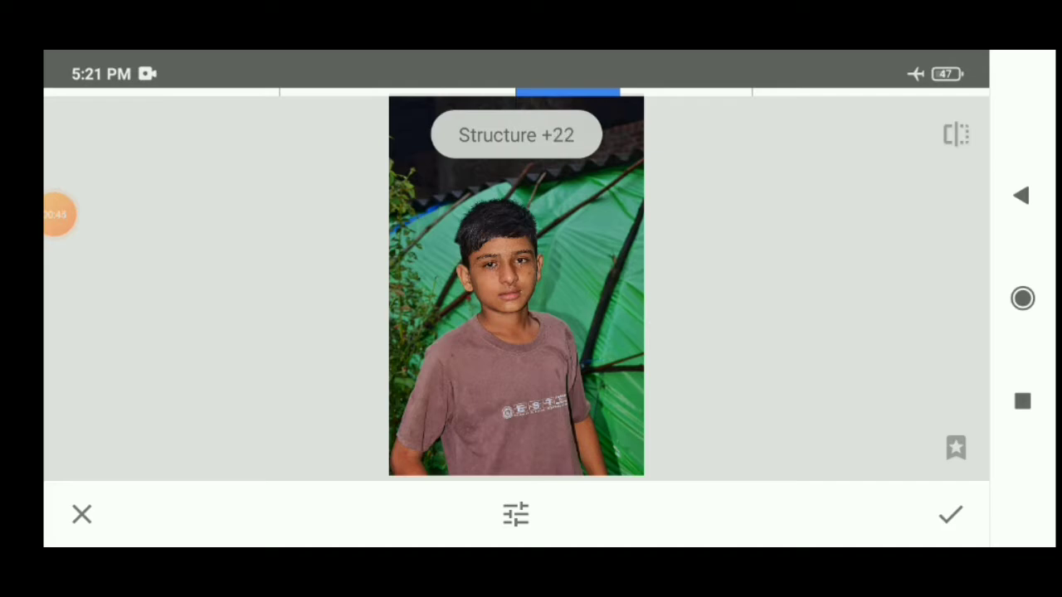
pyautogui.click(950, 514)
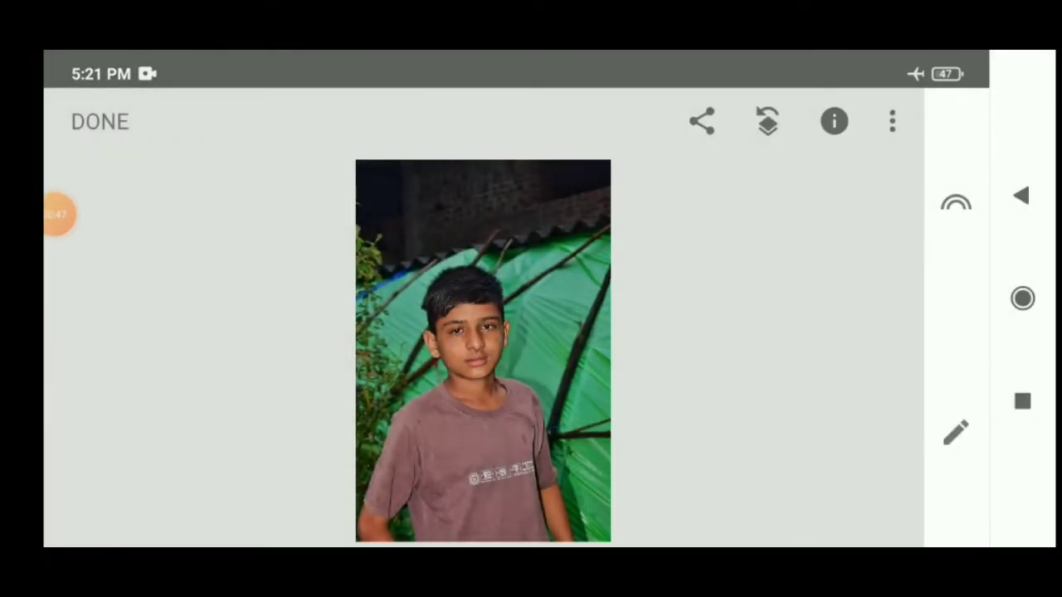
# Zoom into the portrait and compare the edited photo with the original
pyautogui.scroll(3, 483, 332)
pyautogui.scroll(2, 482, 332)
pyautogui.scroll(3, 464, 291)
pyautogui.scroll(2, 464, 290)
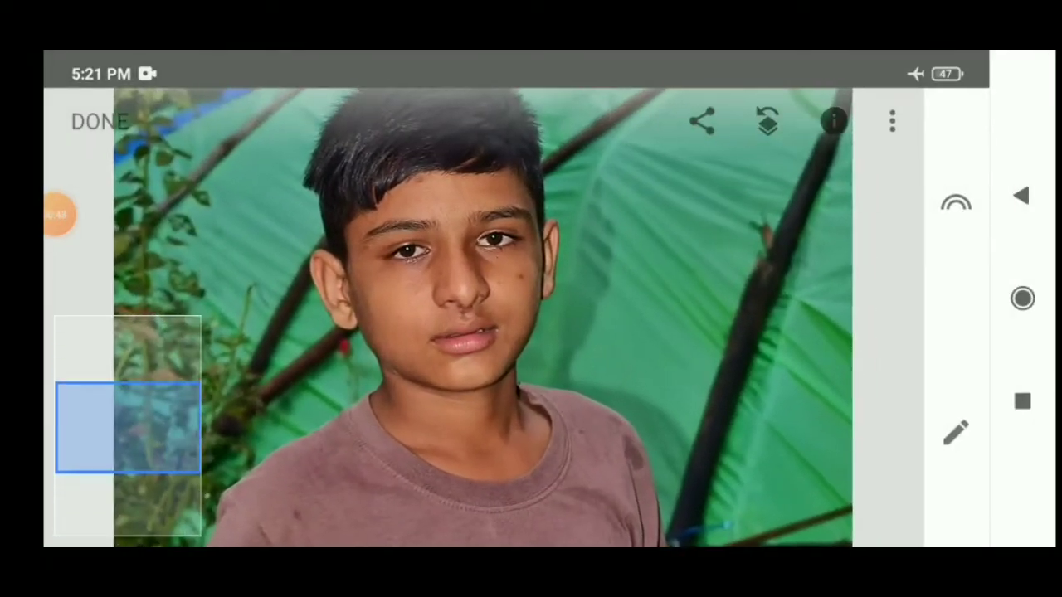
pyautogui.scroll(2, 481, 315)
pyautogui.click(481, 332)
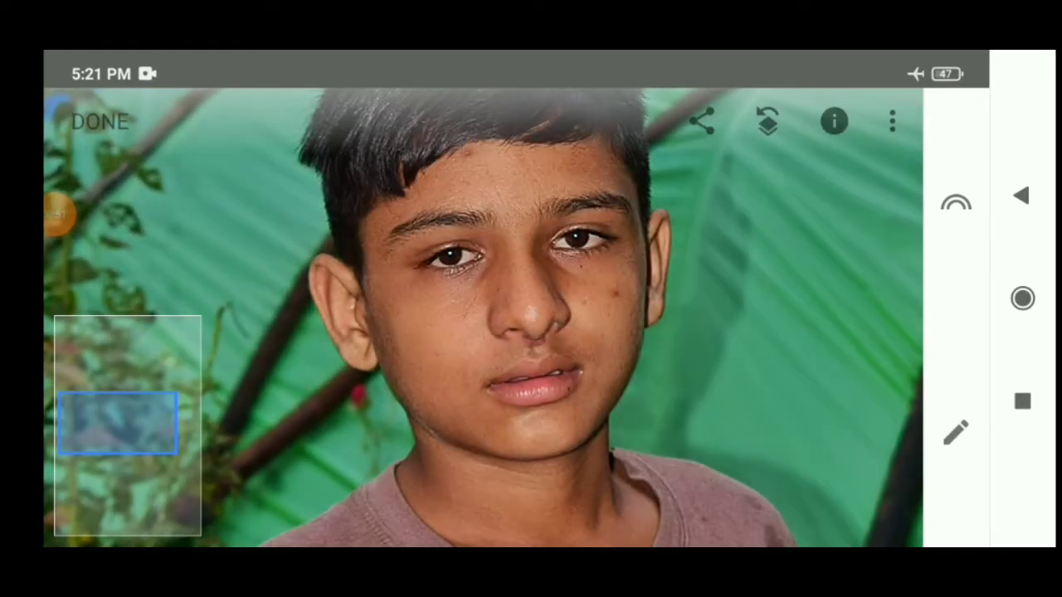
# Heal the dark blemish on the right cheek and the one below the right eye
pyautogui.click(956, 431)
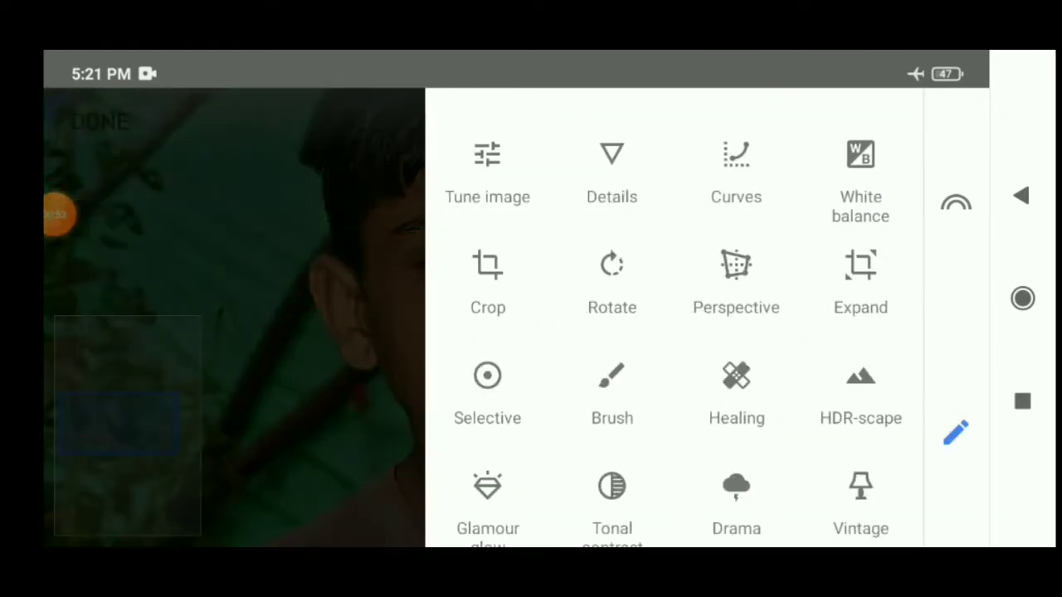
pyautogui.click(735, 390)
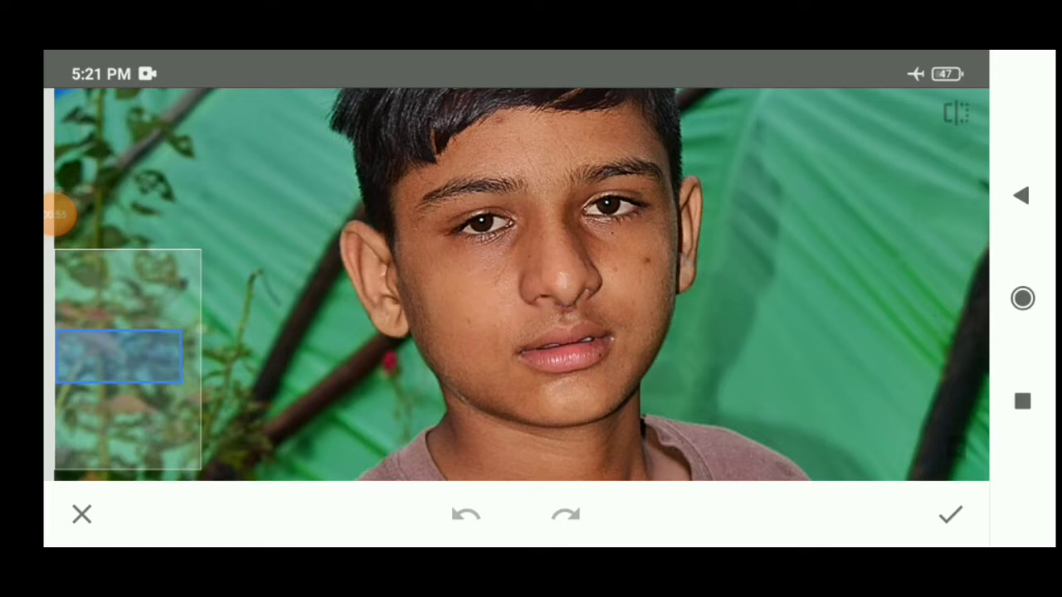
pyautogui.scroll(2, 516, 285)
pyautogui.moveTo(516, 285); pyautogui.dragTo(515, 314)
pyautogui.scroll(2, 515, 282)
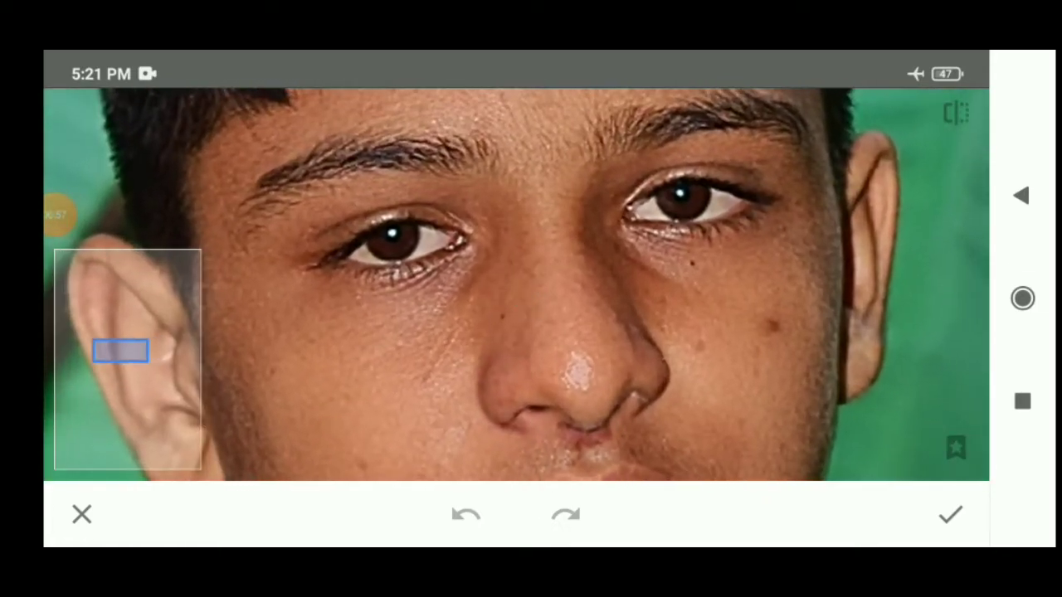
pyautogui.click(771, 325)
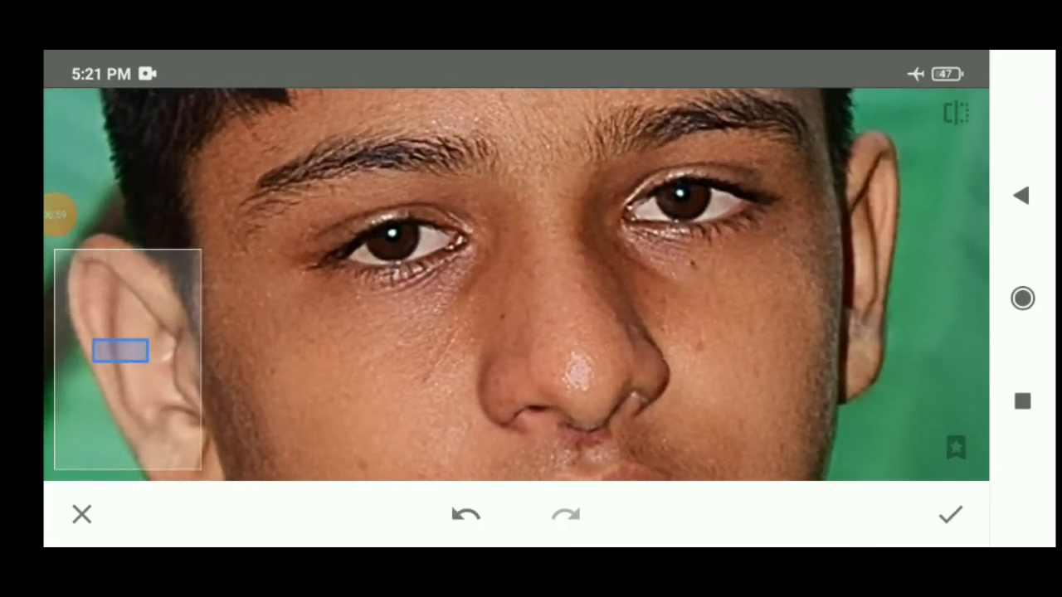
pyautogui.click(692, 282)
# Heal the red spot on the forehead, apply the healing, and share the photo to Lightroom
pyautogui.scroll(-2, 517, 284)
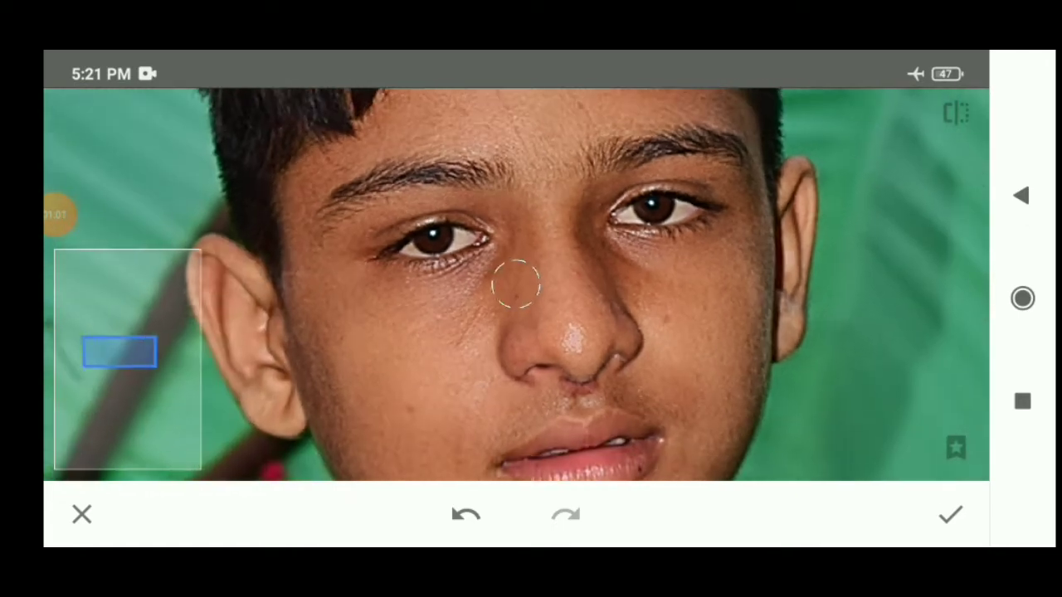
pyautogui.moveTo(516, 190); pyautogui.dragTo(516, 340)
pyautogui.scroll(2, 516, 313)
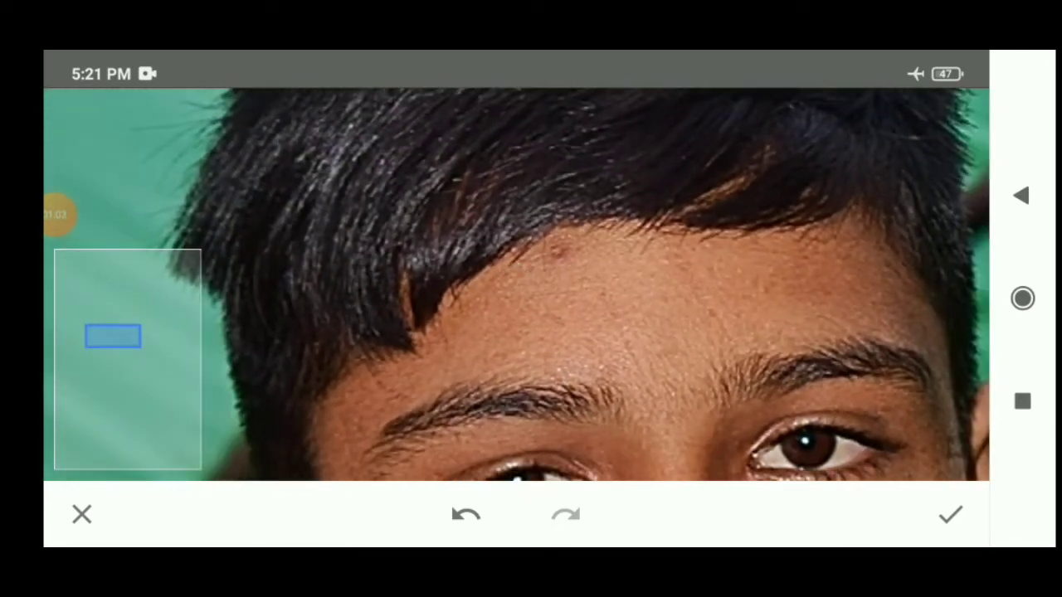
pyautogui.click(555, 250)
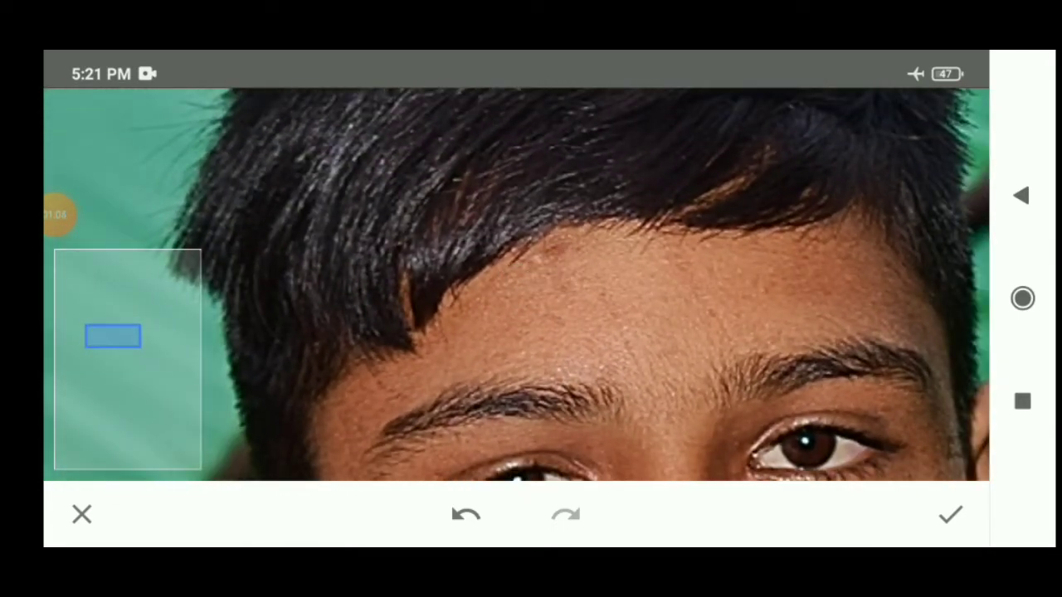
pyautogui.scroll(-3, 514, 285)
pyautogui.scroll(-3, 514, 285)
pyautogui.scroll(-1, 514, 285)
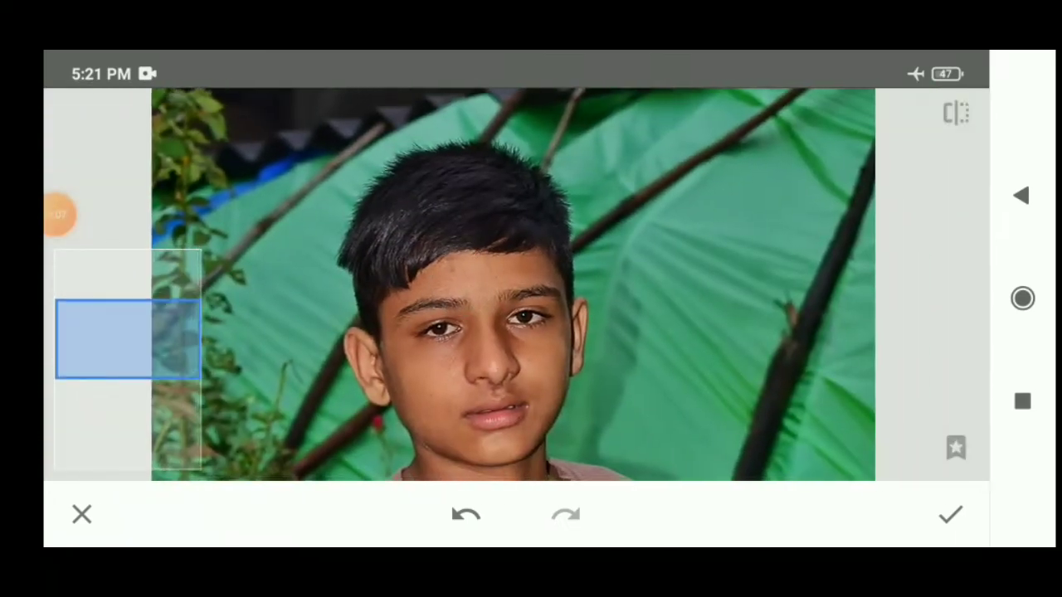
pyautogui.scroll(-2, 514, 285)
pyautogui.click(949, 514)
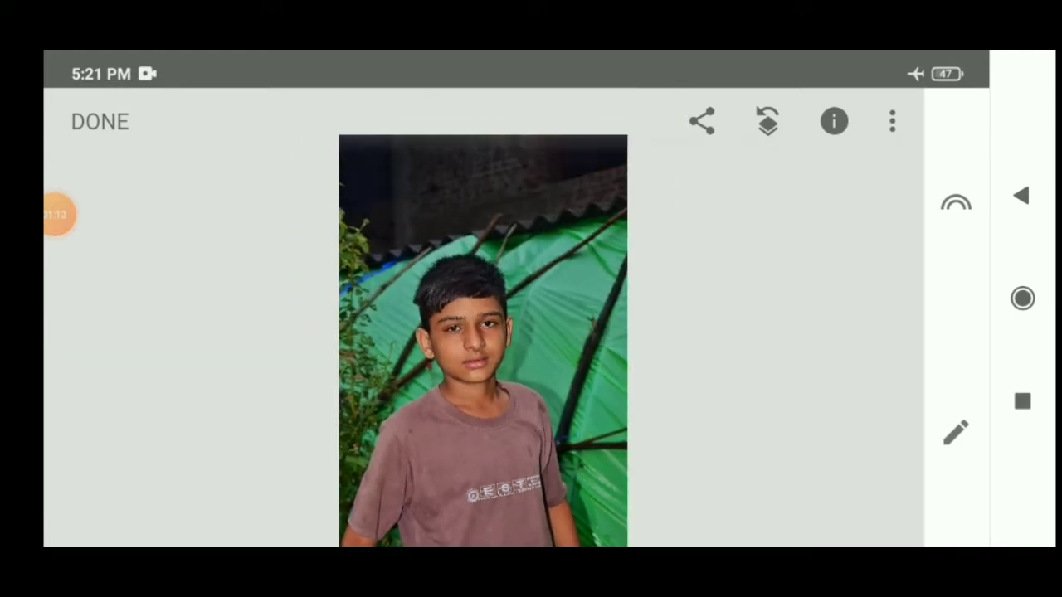
pyautogui.click(702, 121)
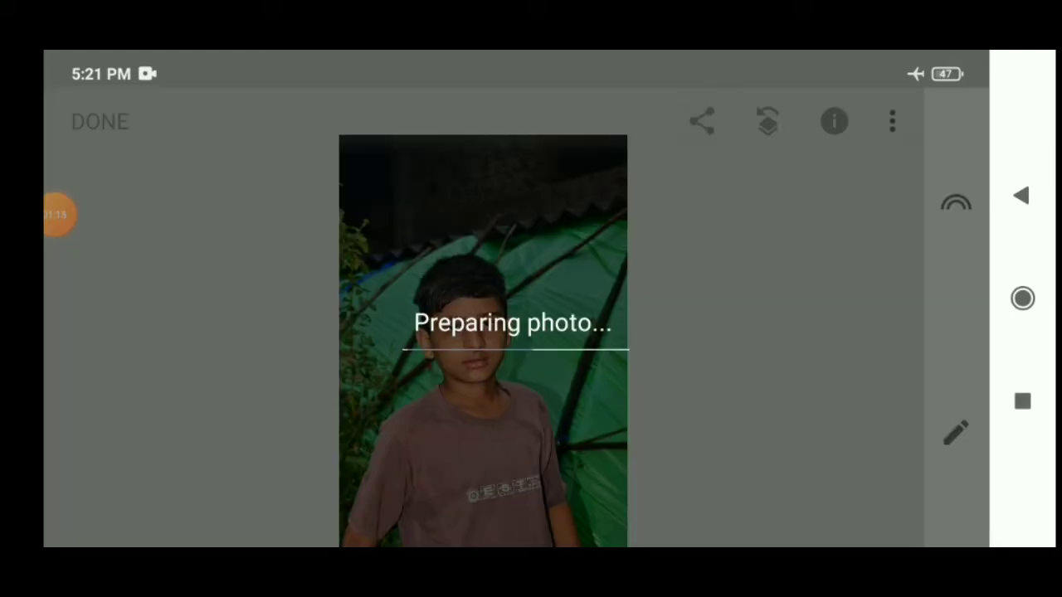
pyautogui.click(58, 214)
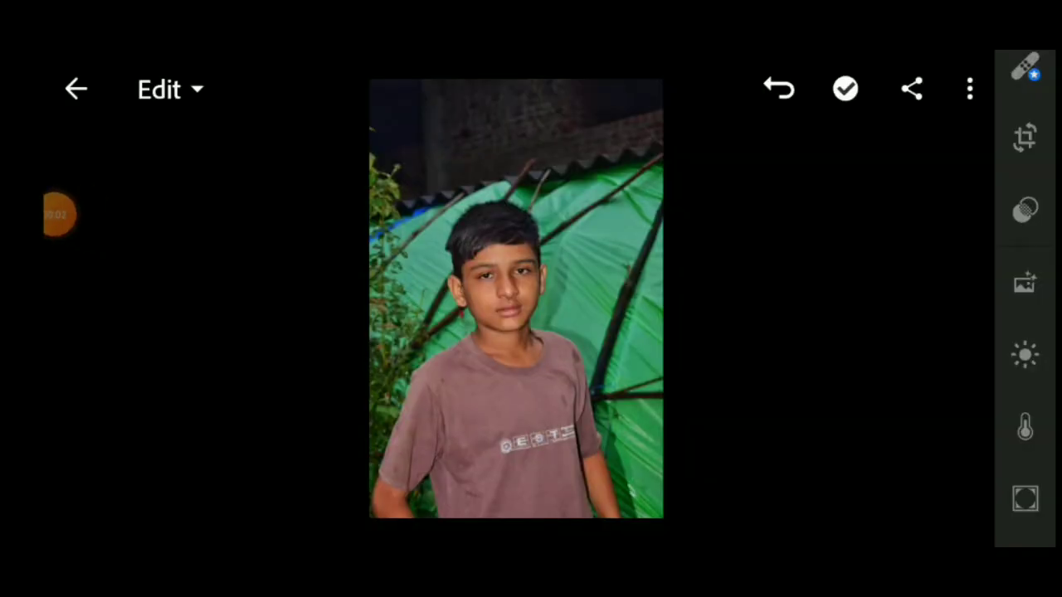
# In the Light panel, set Exposure 0.30EV, Contrast -61, Shadows -34, Whites -100, Blacks 24, Highlights 14
pyautogui.click(1025, 355)
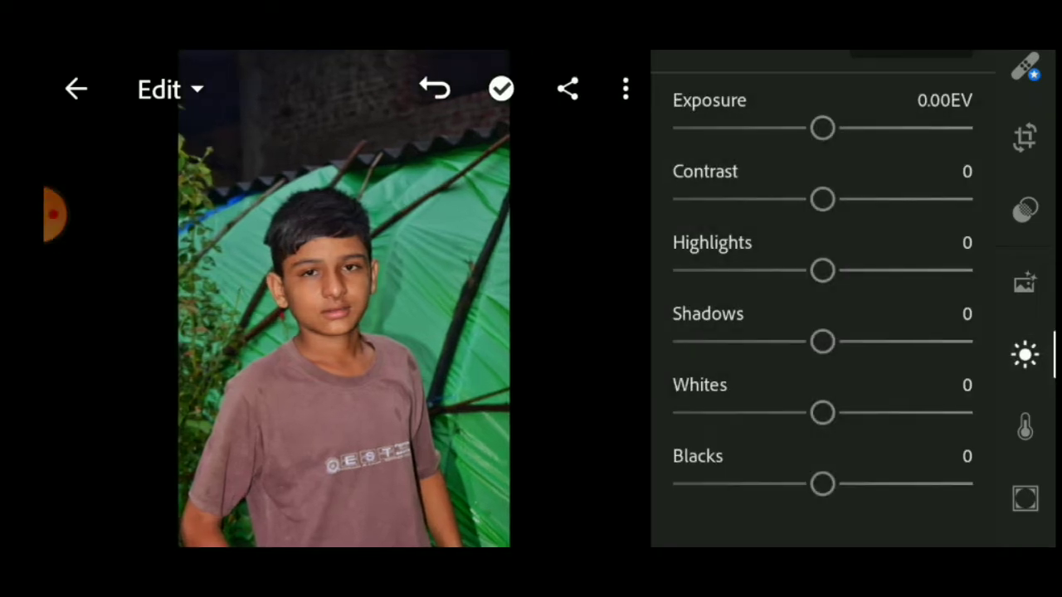
pyautogui.moveTo(822, 128); pyautogui.dragTo(828, 127)
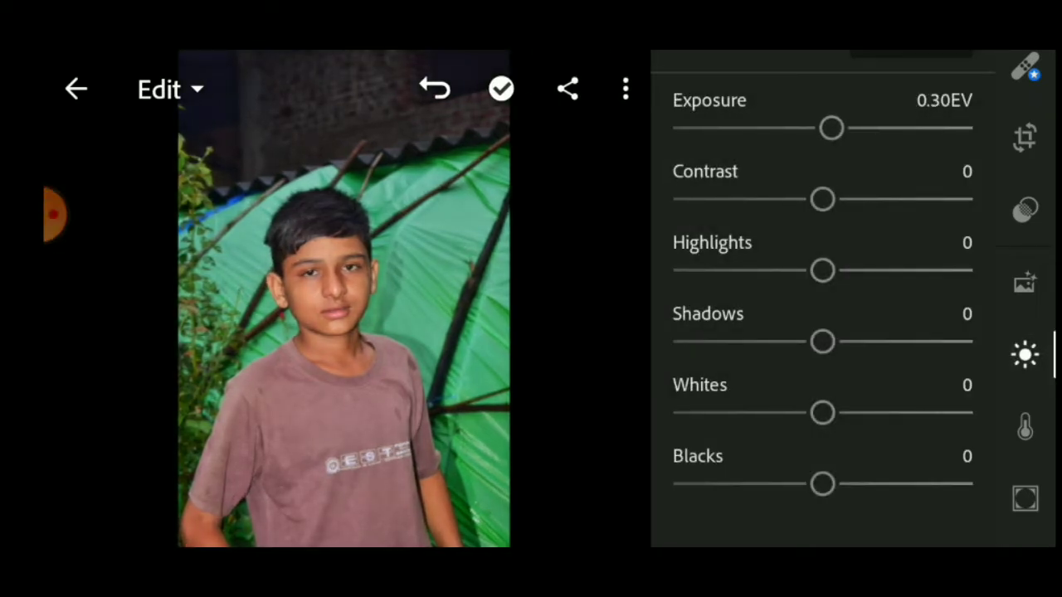
pyautogui.moveTo(822, 199); pyautogui.dragTo(731, 199)
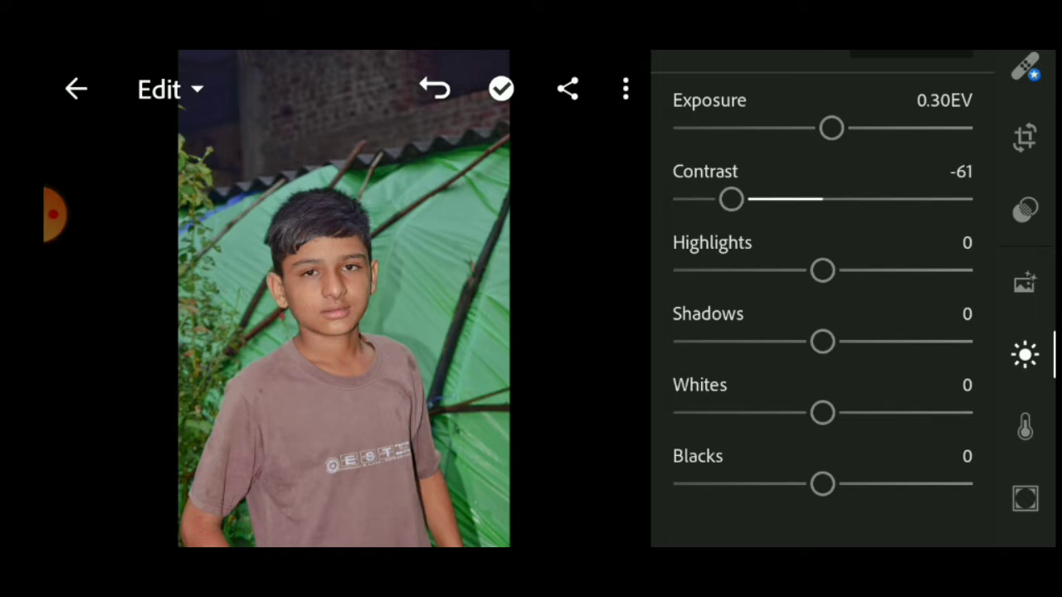
pyautogui.moveTo(822, 270)
pyautogui.mouseDown()
pyautogui.moveTo(766, 270)
pyautogui.moveTo(836, 271)
pyautogui.moveTo(770, 271)
pyautogui.mouseUp()
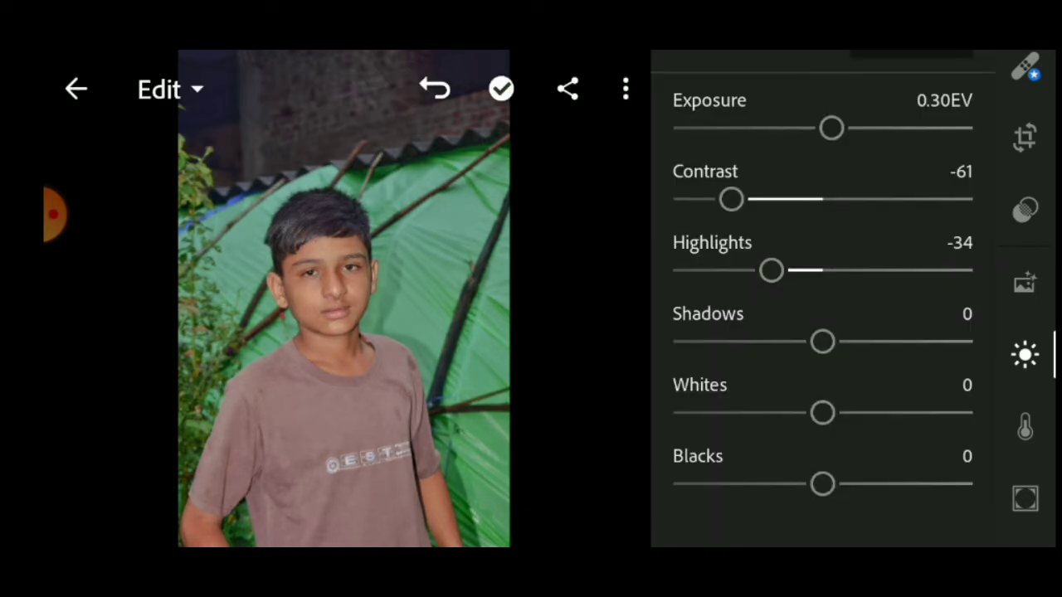
pyautogui.moveTo(823, 342)
pyautogui.mouseDown()
pyautogui.moveTo(872, 342)
pyautogui.moveTo(771, 345)
pyautogui.mouseUp()
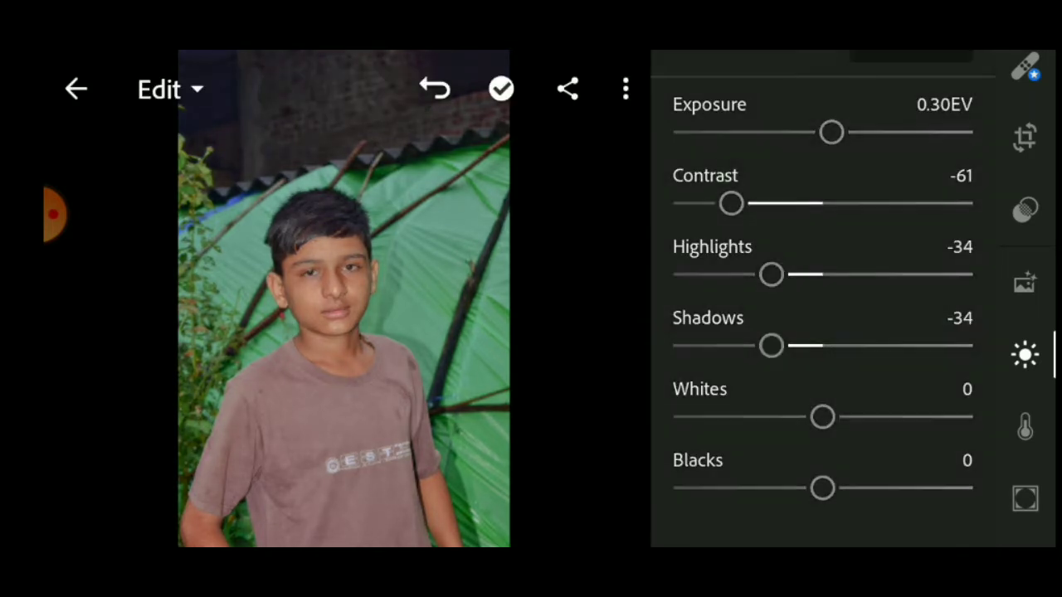
pyautogui.moveTo(820, 418); pyautogui.dragTo(673, 417)
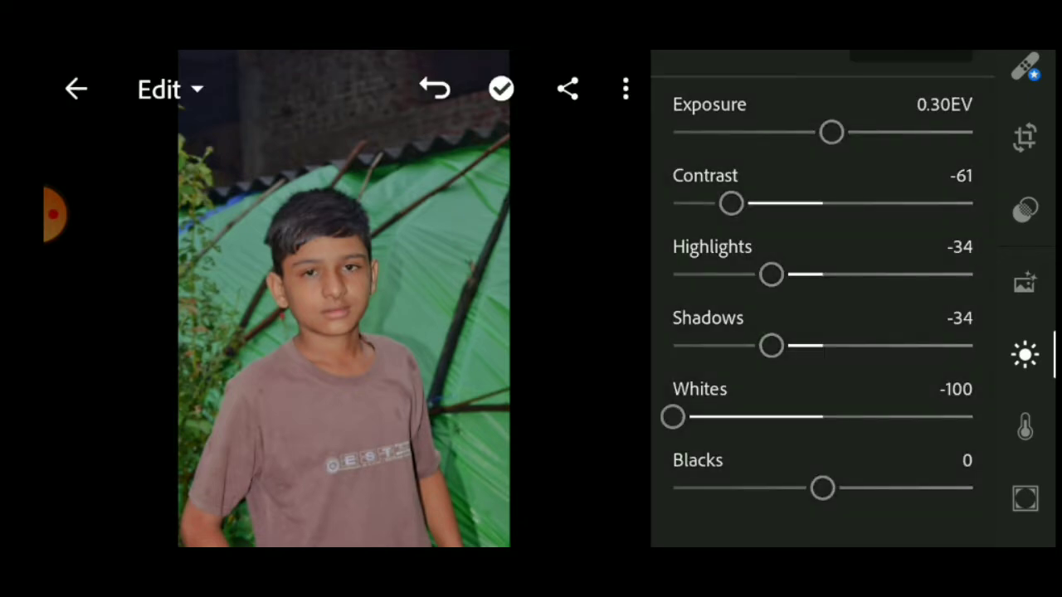
pyautogui.moveTo(822, 487); pyautogui.dragTo(857, 487)
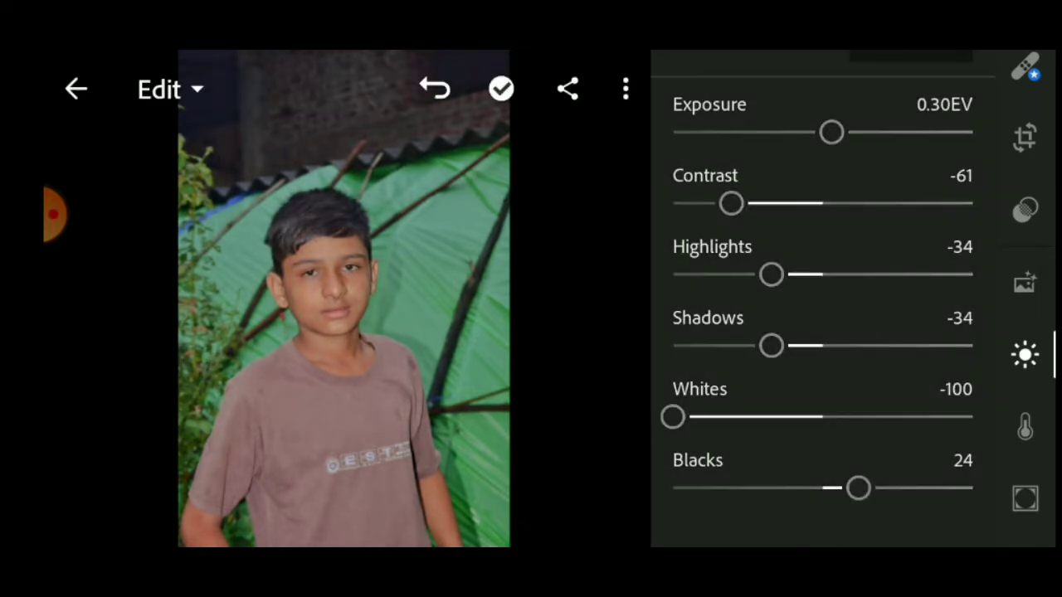
pyautogui.moveTo(770, 274); pyautogui.dragTo(808, 275)
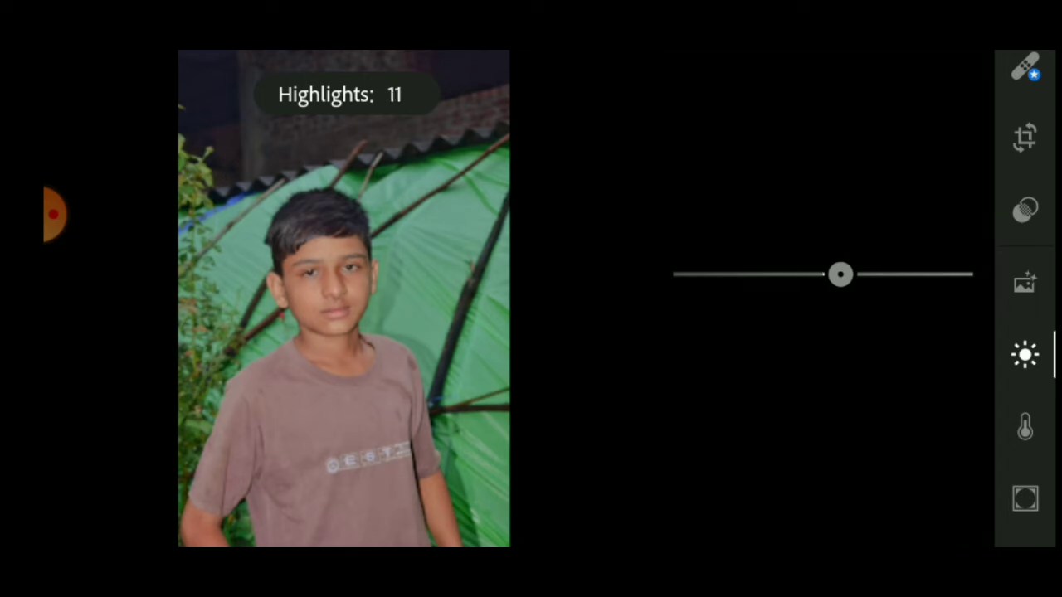
pyautogui.moveTo(843, 273); pyautogui.dragTo(842, 274)
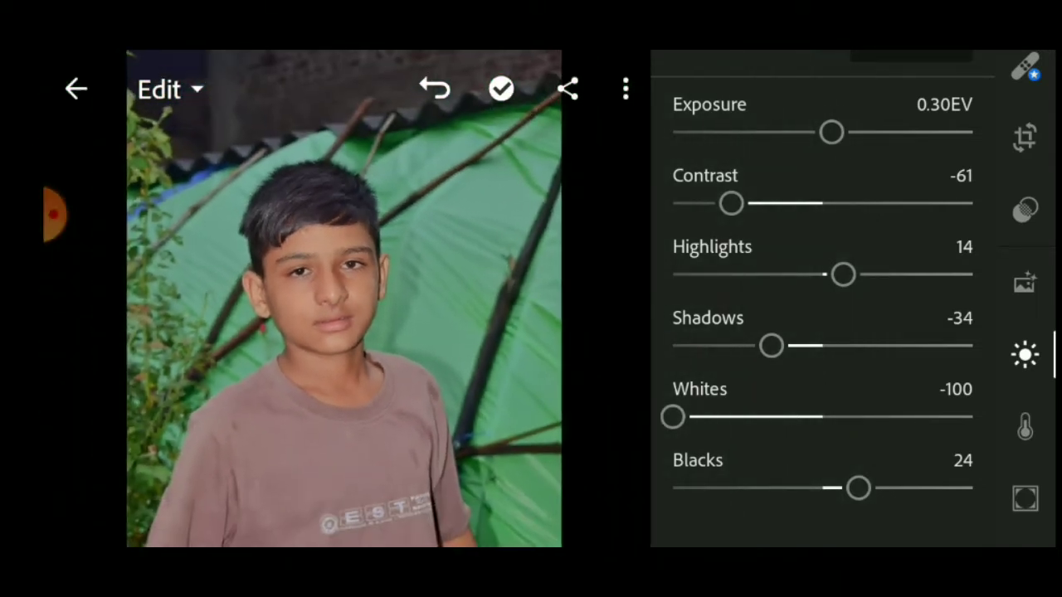
# In Color Mix, desaturate oranges to -10 and brighten their luminance
pyautogui.scroll(-2, 1025, 282)
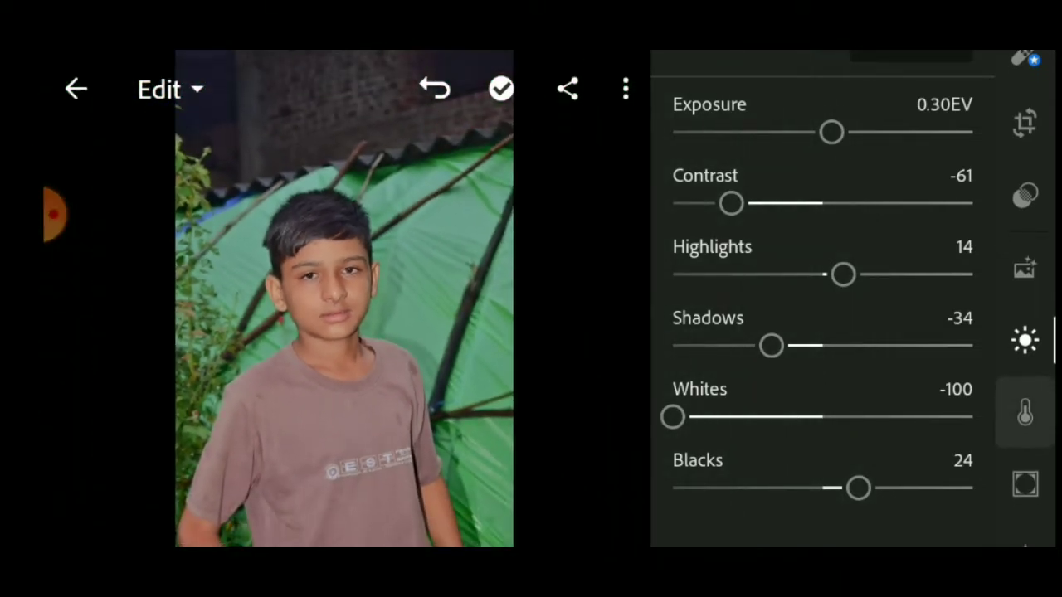
pyautogui.click(1025, 362)
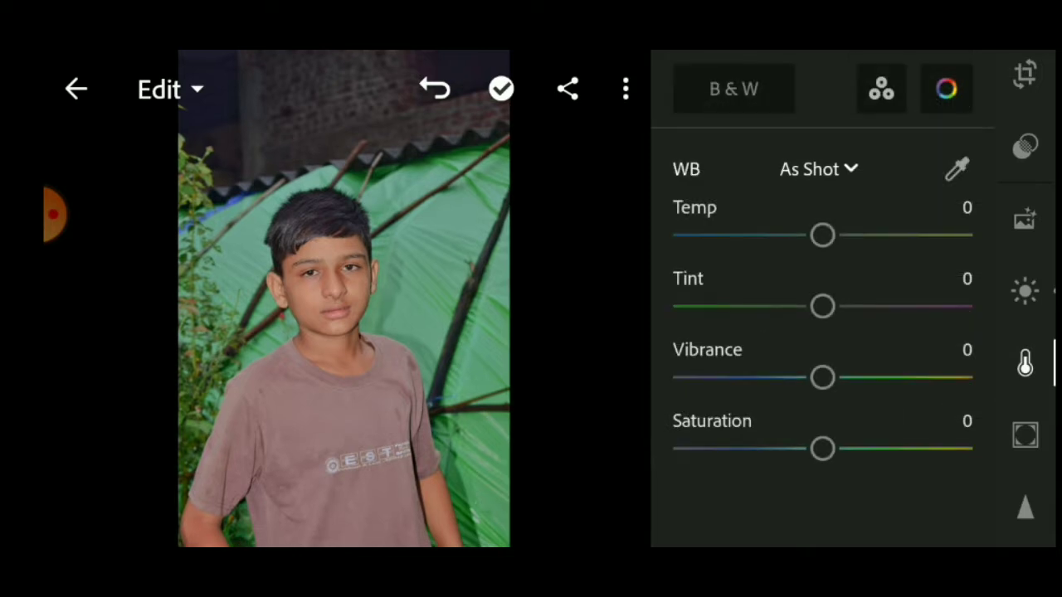
pyautogui.click(946, 89)
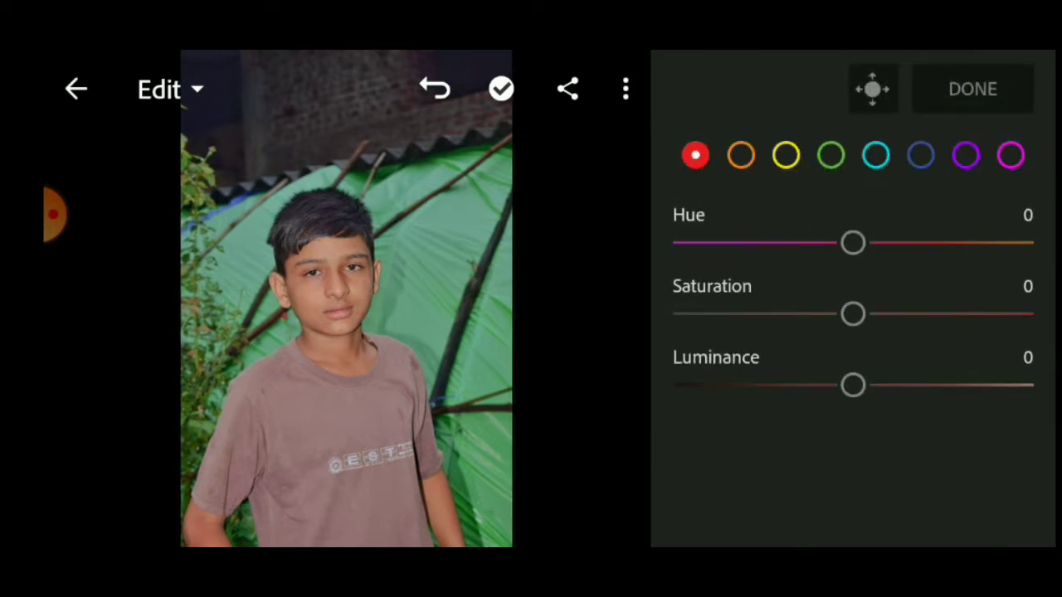
pyautogui.click(740, 155)
pyautogui.moveTo(853, 314); pyautogui.dragTo(830, 314)
pyautogui.moveTo(852, 384); pyautogui.dragTo(876, 384)
pyautogui.click(786, 155)
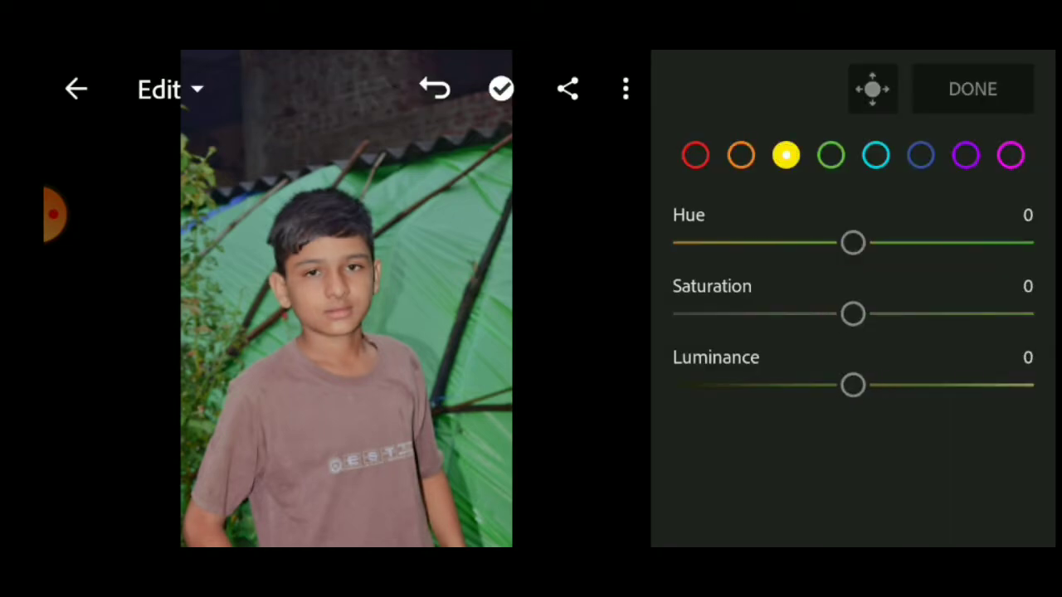
# Set green hue -3 and saturation 95, aqua saturation 100, and blue saturation 89
pyautogui.click(830, 155)
pyautogui.moveTo(853, 242)
pyautogui.mouseDown()
pyautogui.moveTo(711, 242)
pyautogui.moveTo(917, 242)
pyautogui.moveTo(847, 242)
pyautogui.mouseUp()
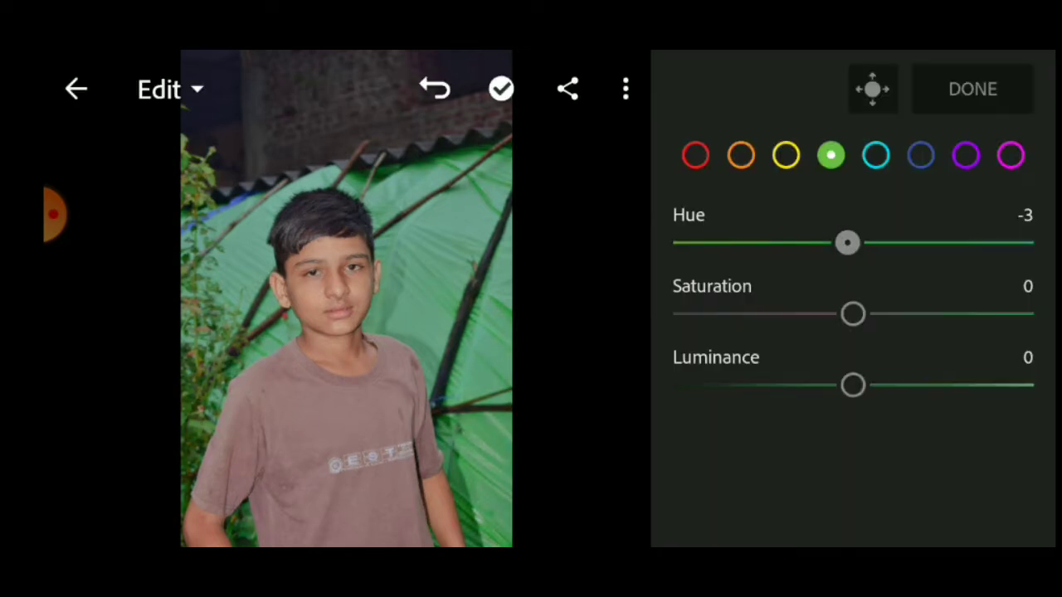
pyautogui.moveTo(853, 314); pyautogui.dragTo(1023, 313)
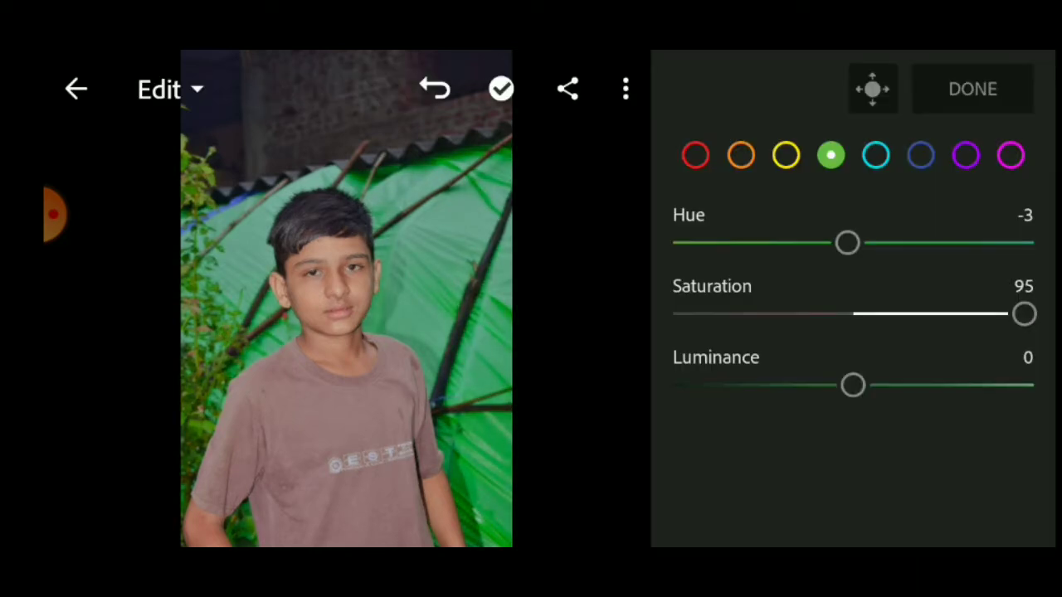
pyautogui.click(875, 155)
pyautogui.moveTo(852, 313); pyautogui.dragTo(1033, 314)
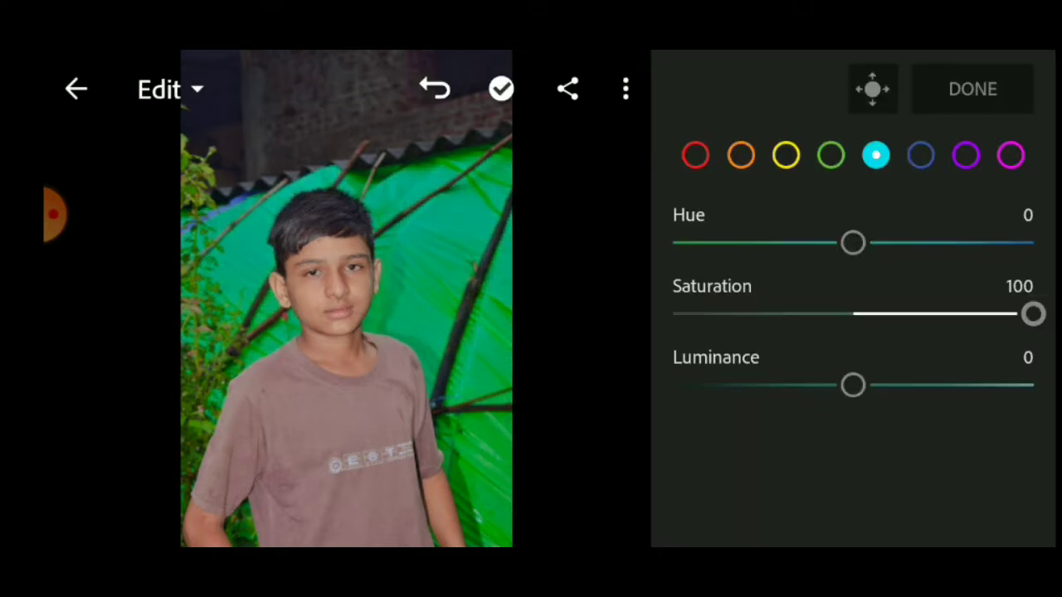
pyautogui.click(921, 155)
pyautogui.moveTo(853, 314); pyautogui.dragTo(1013, 314)
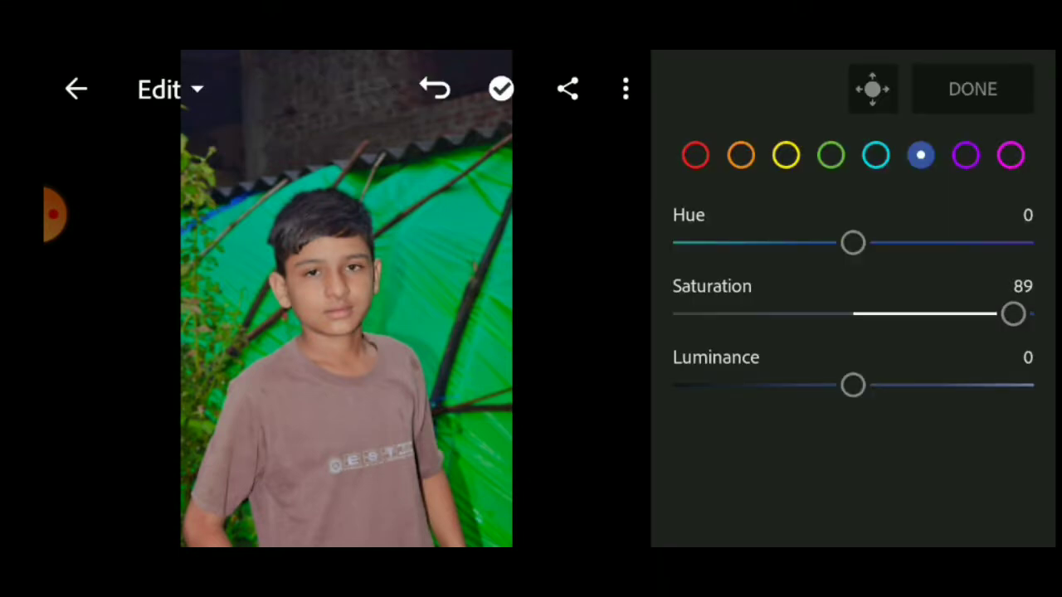
# Boost purple saturation to 91, recheck the blue range, and finish the colour mix
pyautogui.click(966, 155)
pyautogui.doubleClick(1002, 314)
pyautogui.moveTo(853, 314); pyautogui.dragTo(1020, 314)
pyautogui.click(921, 156)
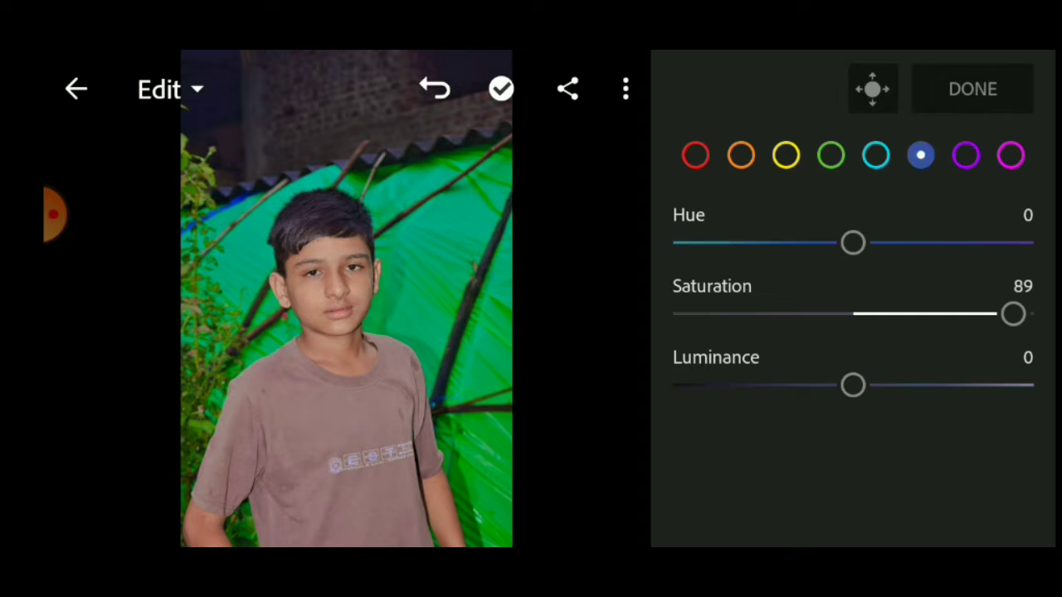
pyautogui.click(972, 89)
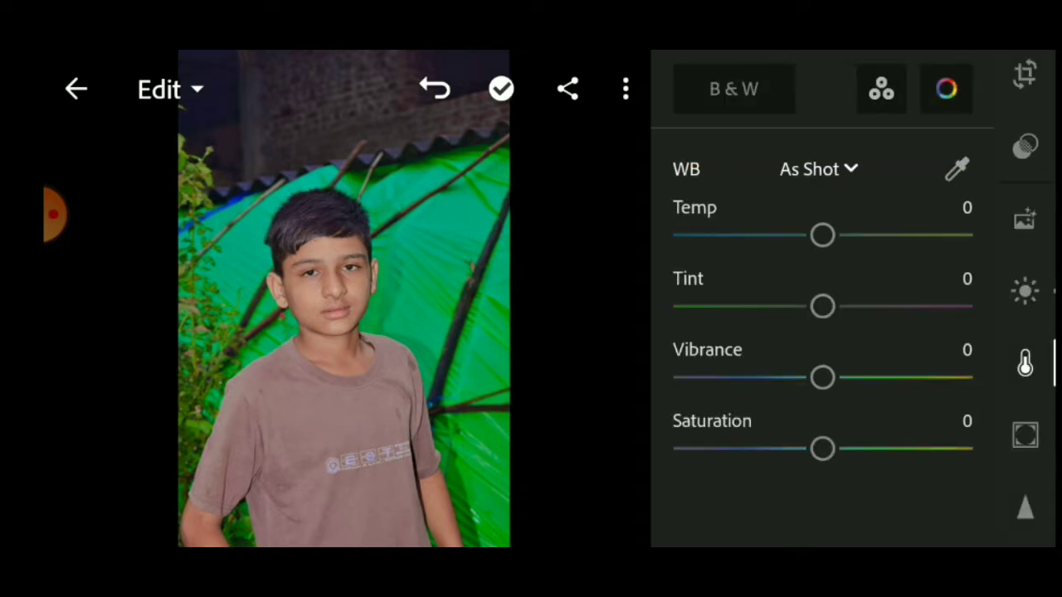
# Compare before/after, then set Vibrance about 20, Vignette -11, Clarity 22 and Texture 20
pyautogui.click(344, 299)
pyautogui.click(343, 299)
pyautogui.moveTo(822, 378); pyautogui.dragTo(850, 377)
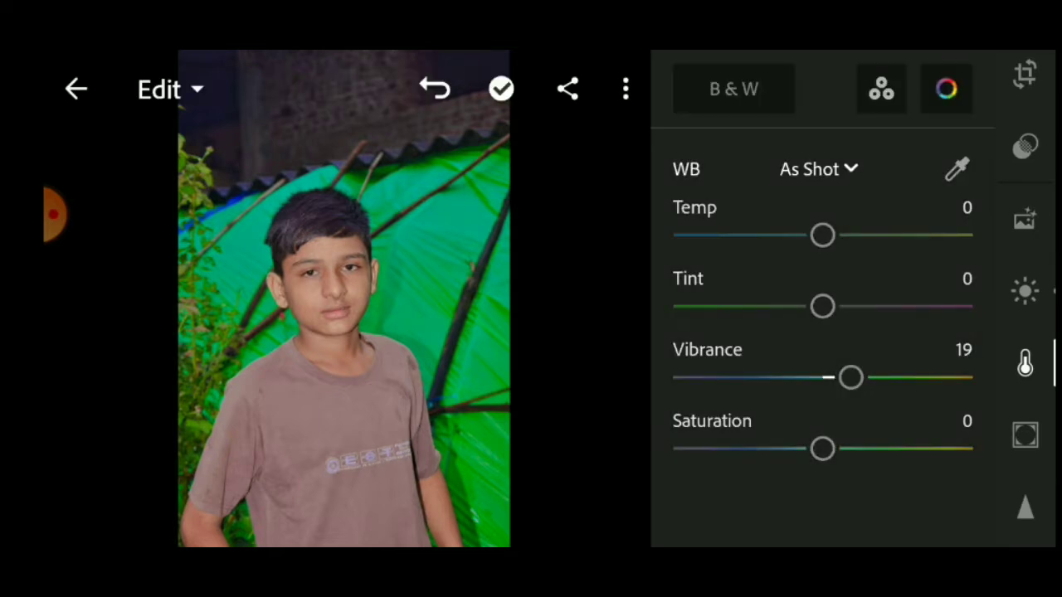
pyautogui.click(1026, 435)
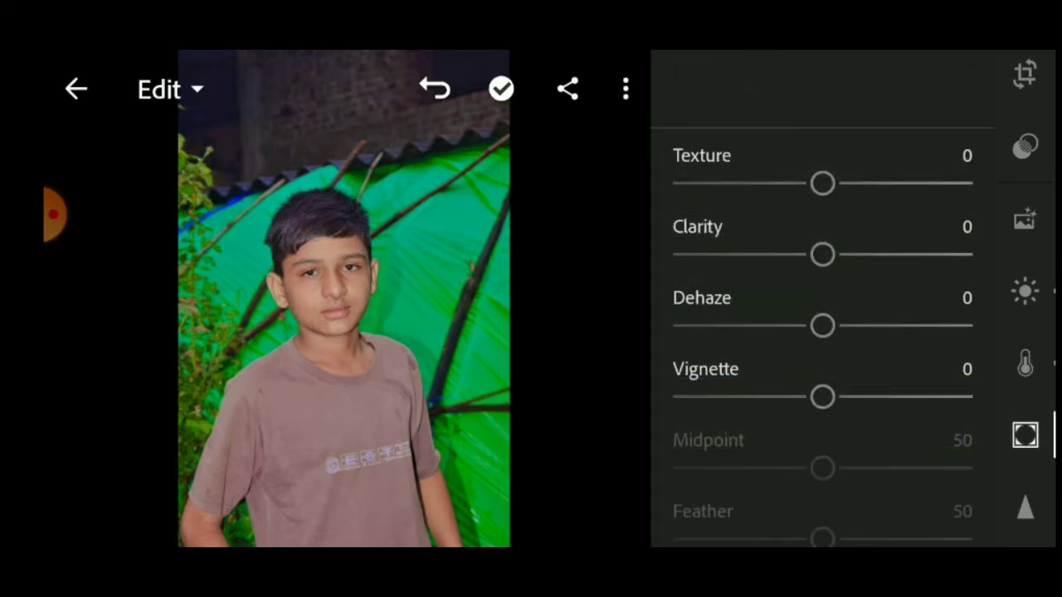
pyautogui.moveTo(822, 396)
pyautogui.mouseDown()
pyautogui.moveTo(788, 397)
pyautogui.moveTo(805, 396)
pyautogui.mouseUp()
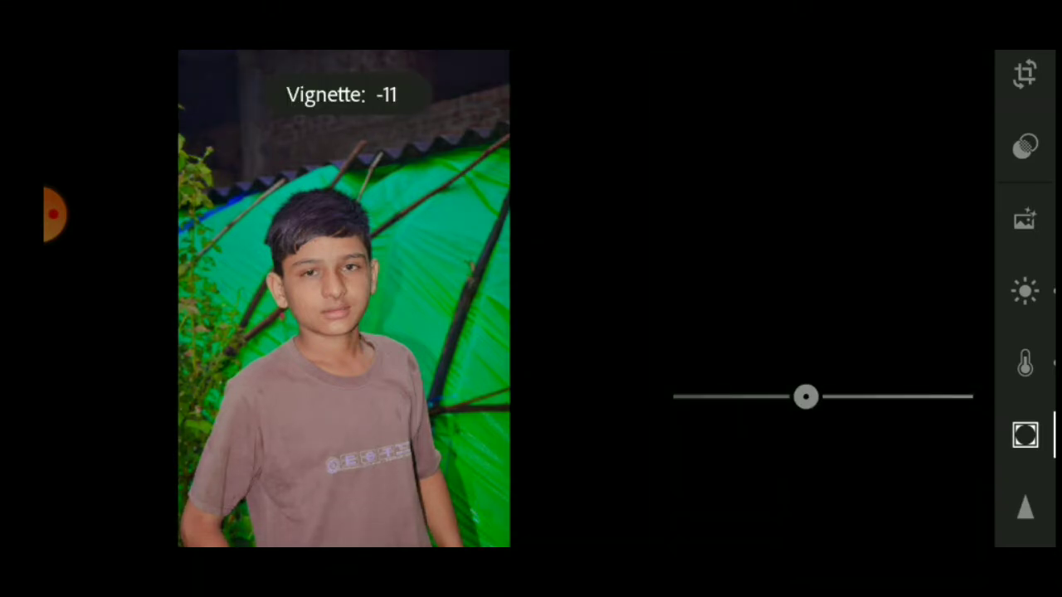
pyautogui.moveTo(822, 253)
pyautogui.mouseDown()
pyautogui.moveTo(869, 254)
pyautogui.moveTo(856, 254)
pyautogui.mouseUp()
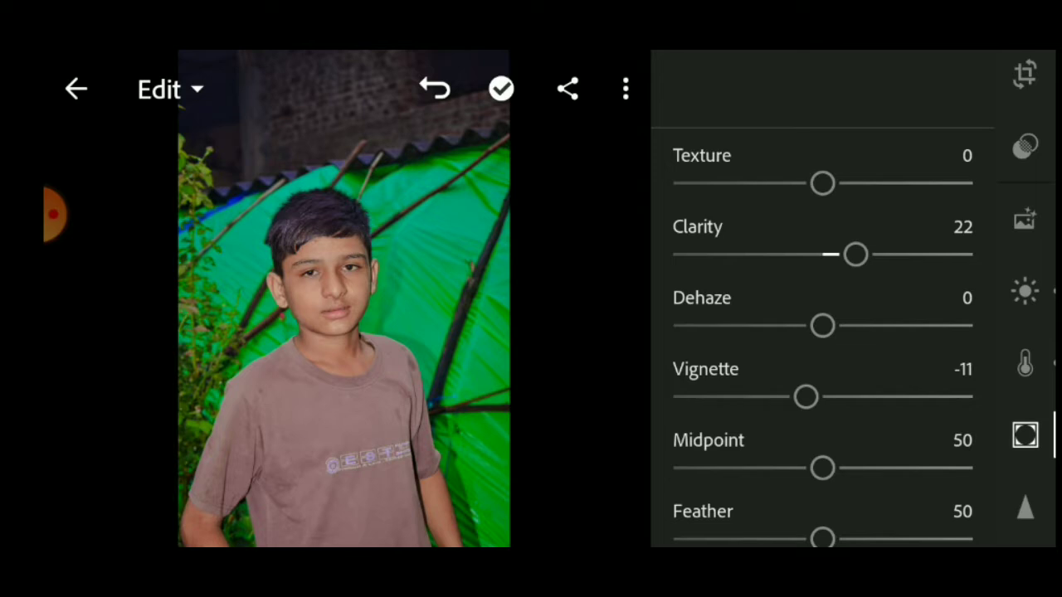
pyautogui.moveTo(822, 182); pyautogui.dragTo(852, 182)
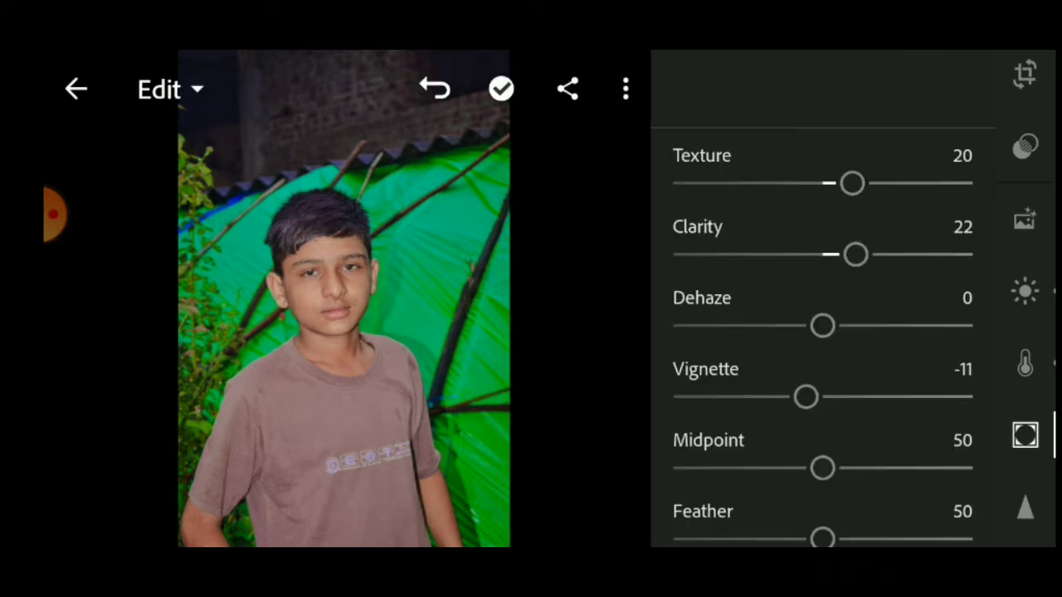
# Add Grain 1 with Size 100 and raised Roughness
pyautogui.scroll(-3, 821, 332)
pyautogui.scroll(-5, 821, 331)
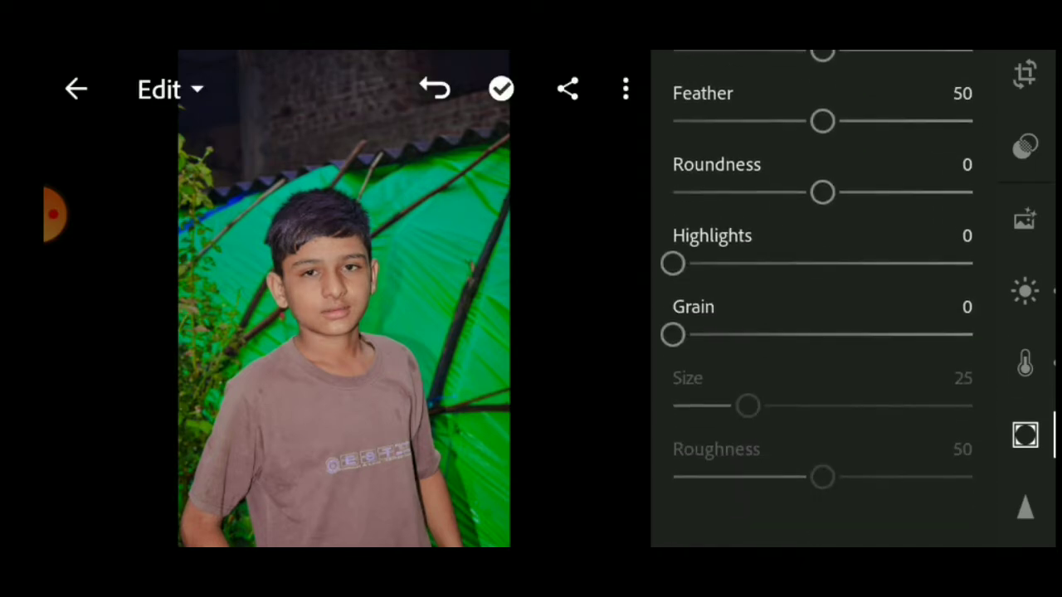
pyautogui.click(676, 341)
pyautogui.moveTo(747, 412); pyautogui.dragTo(972, 412)
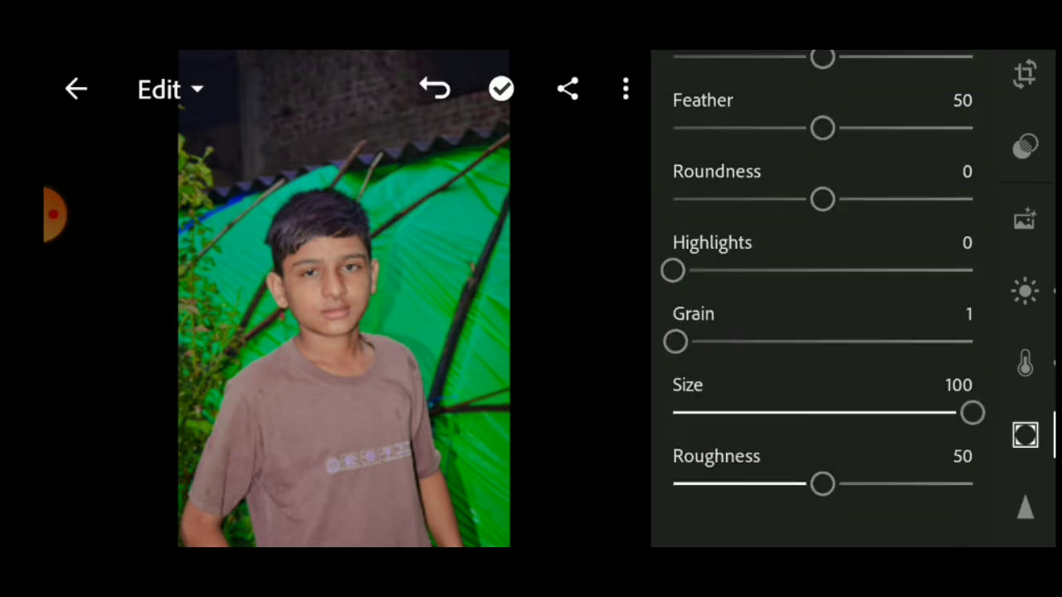
pyautogui.moveTo(822, 484); pyautogui.dragTo(972, 484)
# Add slight sharpening and noise reduction, with colour noise reduction Detail and Smoothness at 100
pyautogui.click(1025, 507)
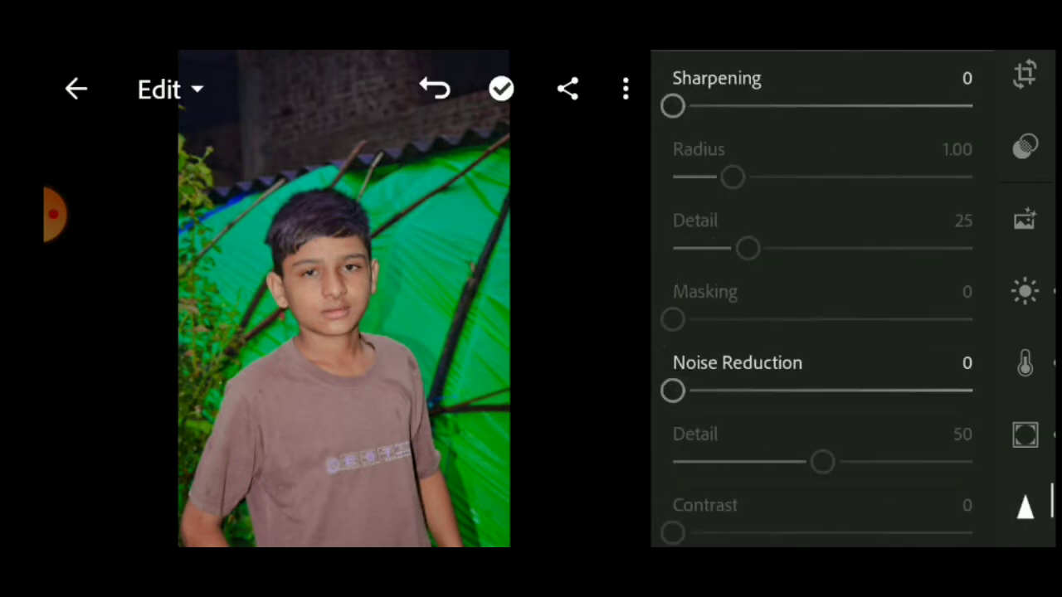
pyautogui.click(675, 106)
pyautogui.click(676, 390)
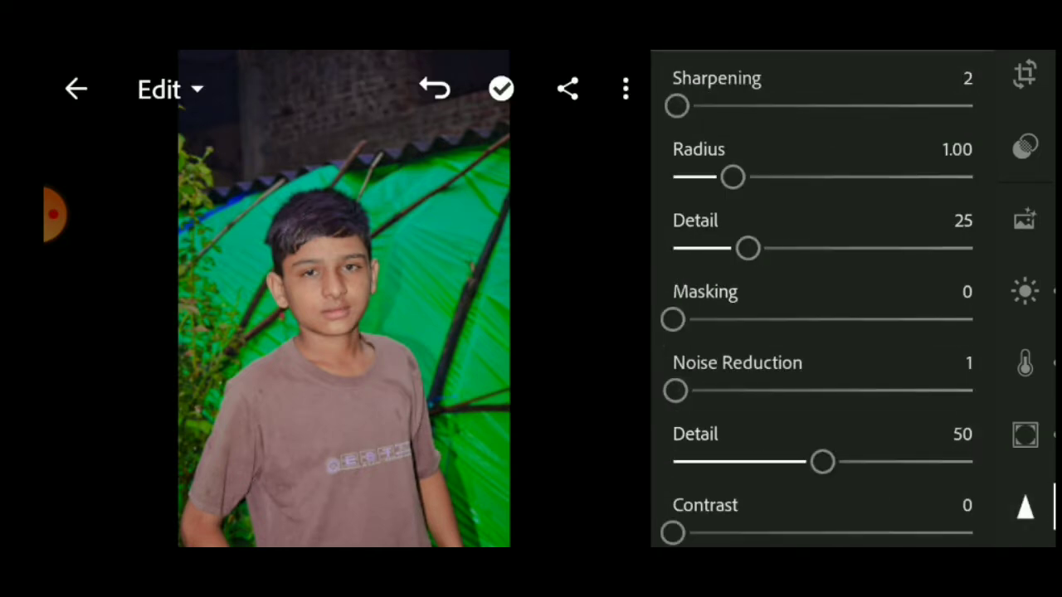
pyautogui.scroll(-5, 822, 332)
pyautogui.click(675, 341)
pyautogui.moveTo(822, 412); pyautogui.dragTo(972, 412)
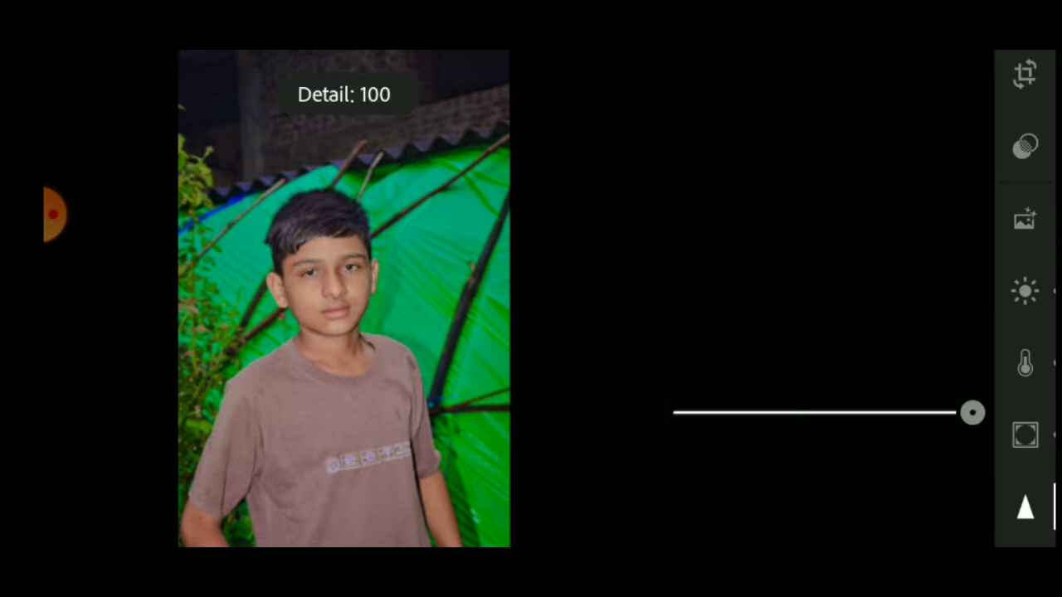
pyautogui.moveTo(822, 484); pyautogui.dragTo(972, 483)
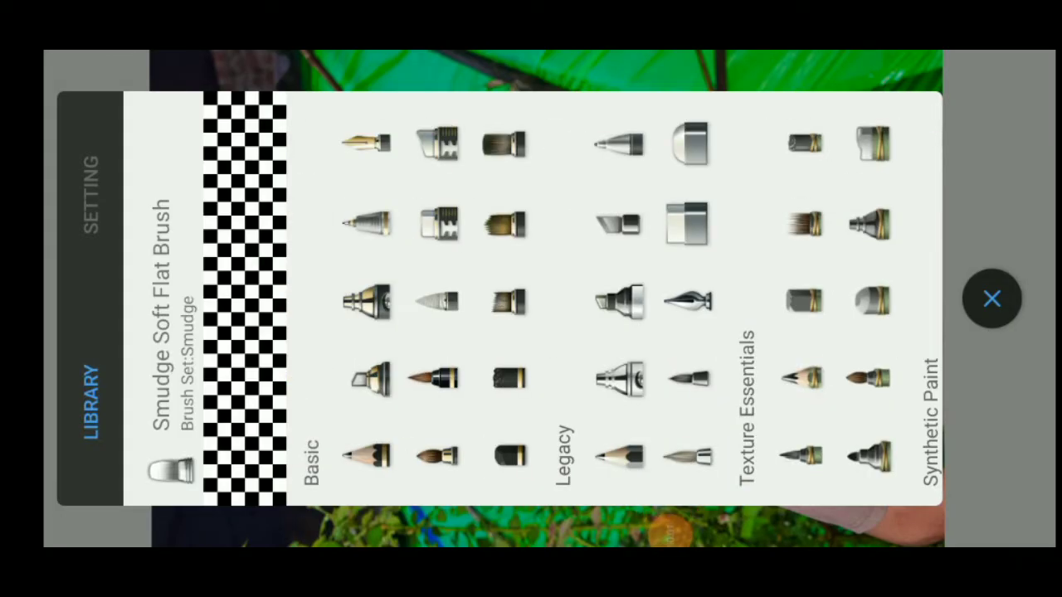
# Choose the Smudge Soft Flat Brush from the library and enlarge its size to 16.4
pyautogui.hscroll(3, 624, 303)
pyautogui.hscroll(1, 623, 303)
pyautogui.hscroll(4, 623, 304)
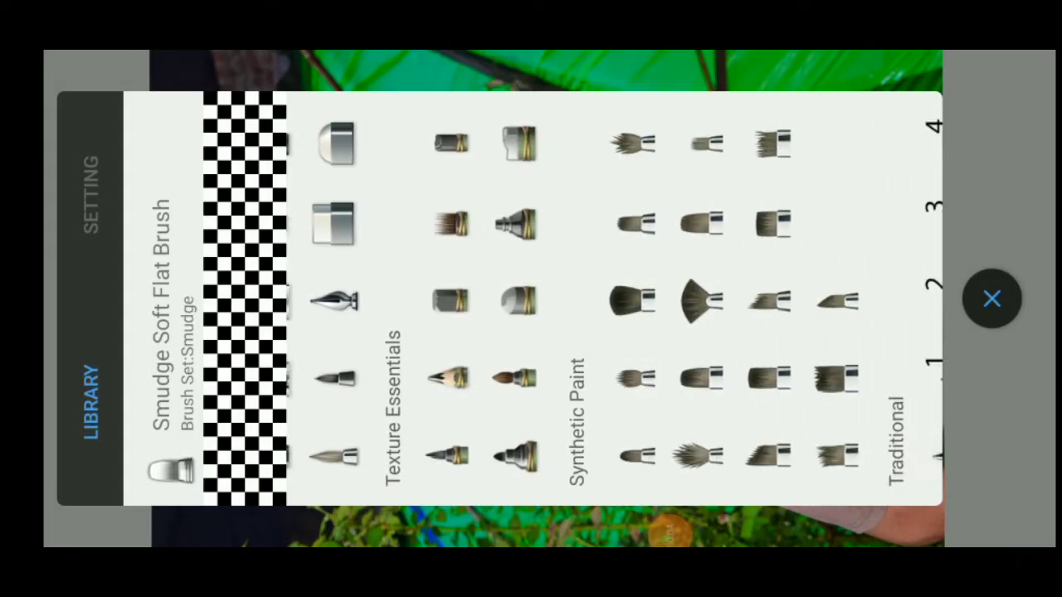
pyautogui.hscroll(5, 623, 303)
pyautogui.hscroll(3, 614, 302)
pyautogui.hscroll(2, 613, 302)
pyautogui.hscroll(3, 614, 302)
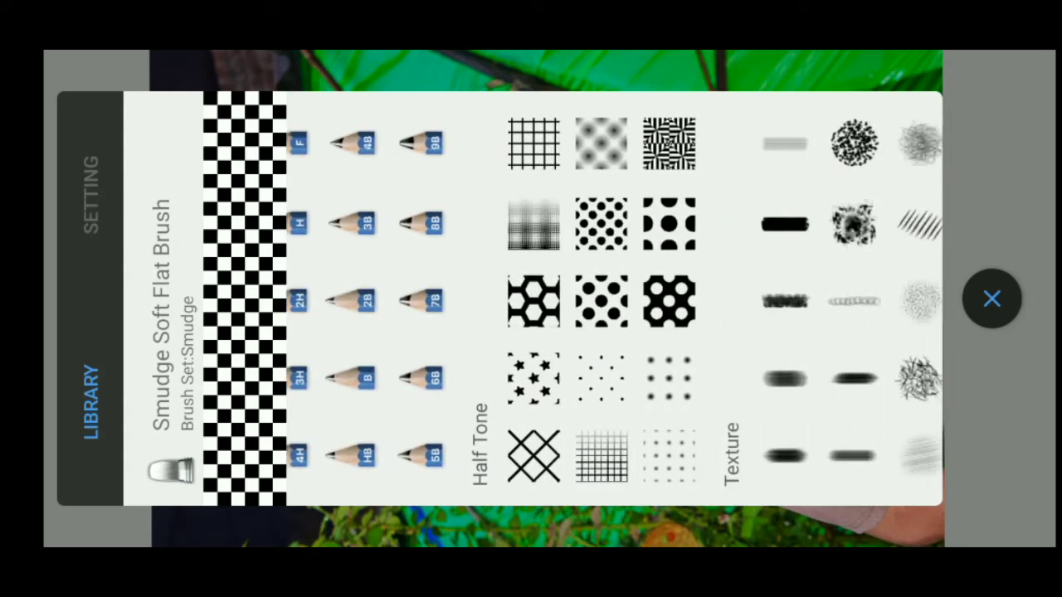
pyautogui.hscroll(3, 614, 302)
pyautogui.hscroll(4, 614, 302)
pyautogui.hscroll(4, 613, 302)
pyautogui.hscroll(3, 613, 302)
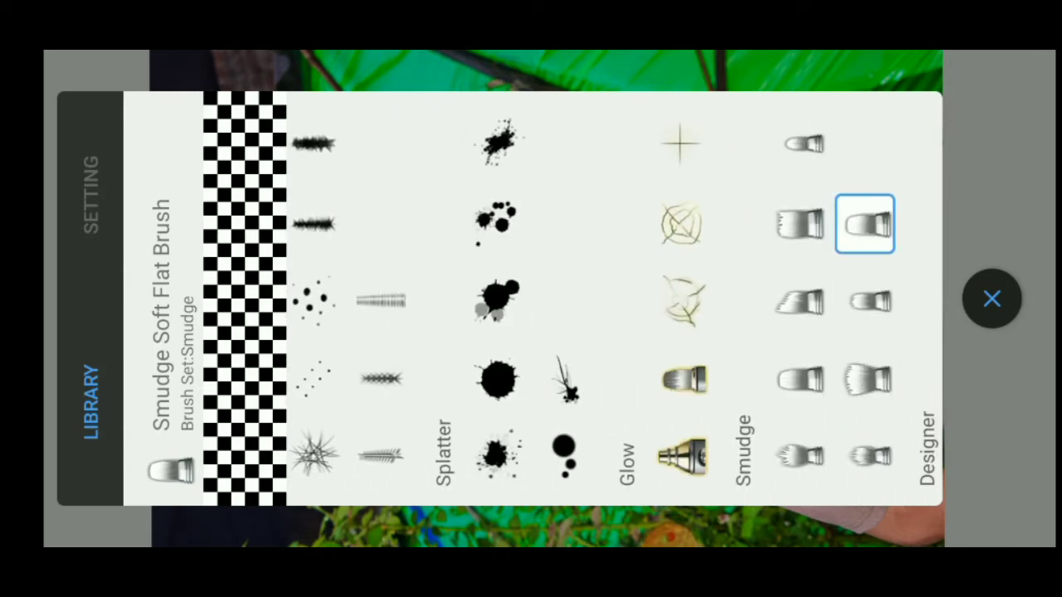
pyautogui.hscroll(3, 614, 302)
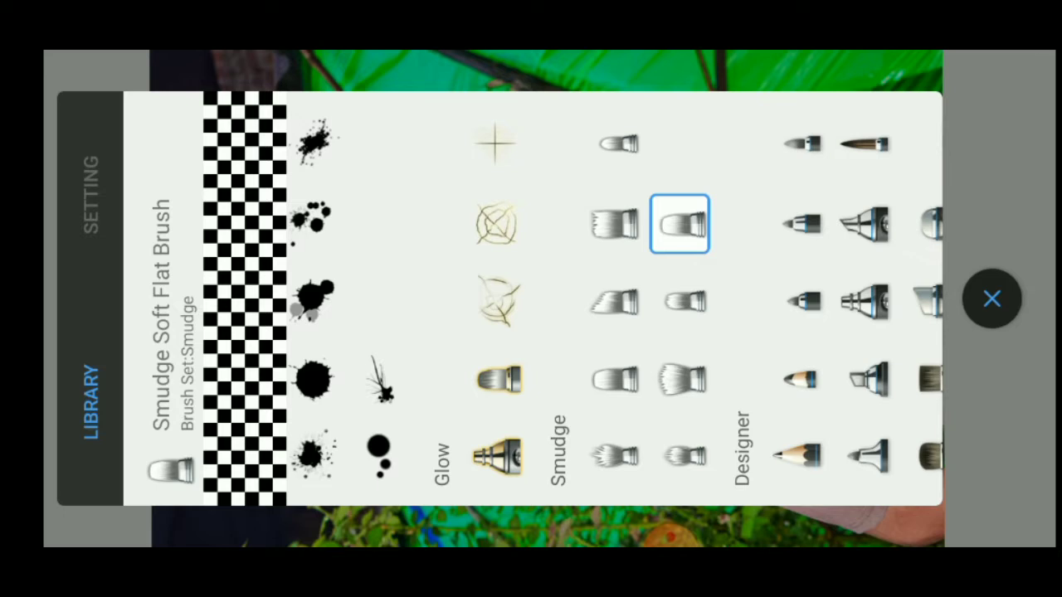
pyautogui.click(90, 195)
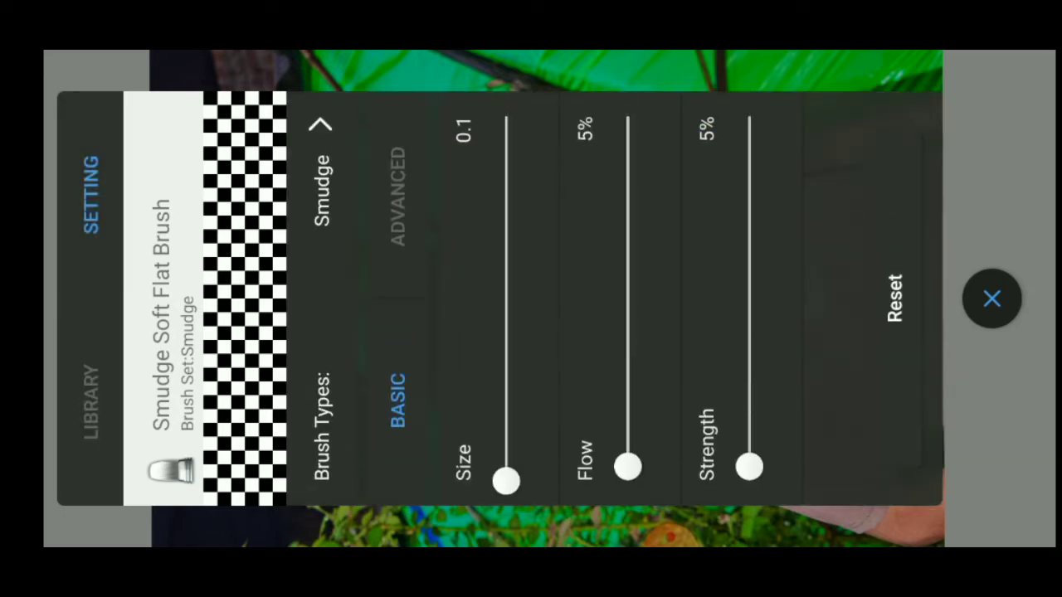
pyautogui.moveTo(506, 481); pyautogui.dragTo(506, 401)
# Zoom in and smudge away the skin texture above the eyelid on the brow
pyautogui.click(993, 298)
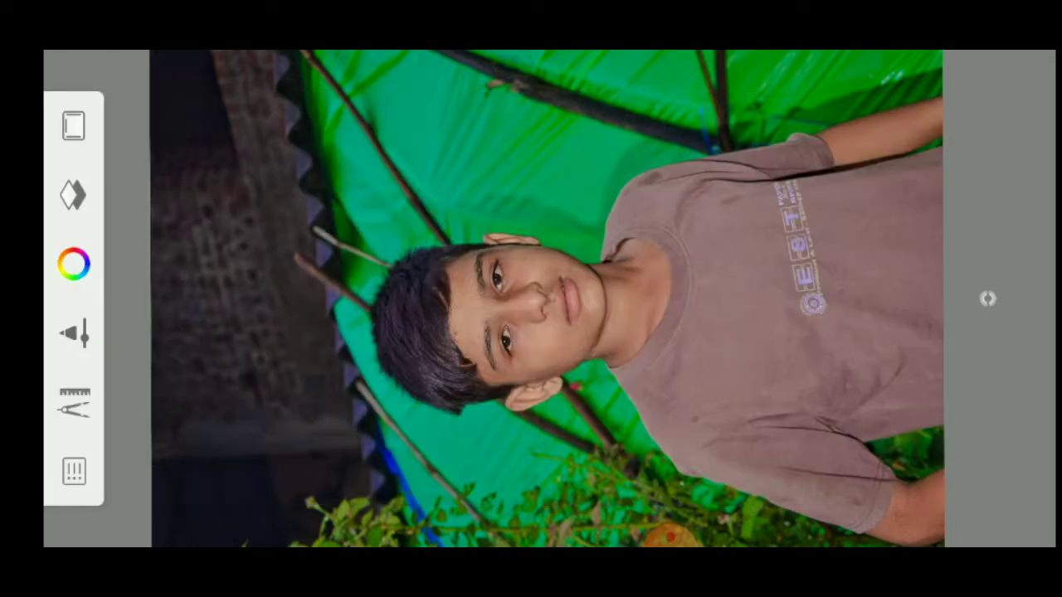
pyautogui.scroll(3, 531, 298)
pyautogui.scroll(3, 531, 299)
pyautogui.scroll(4, 531, 298)
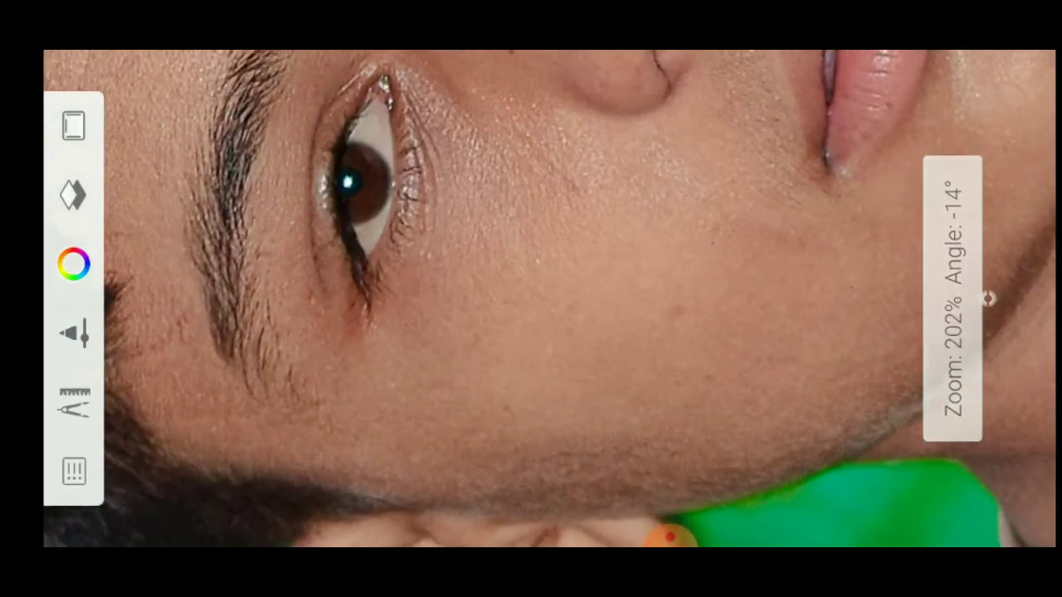
pyautogui.scroll(1, 531, 299)
pyautogui.scroll(1, 531, 298)
pyautogui.scroll(3, 531, 299)
pyautogui.scroll(1, 531, 299)
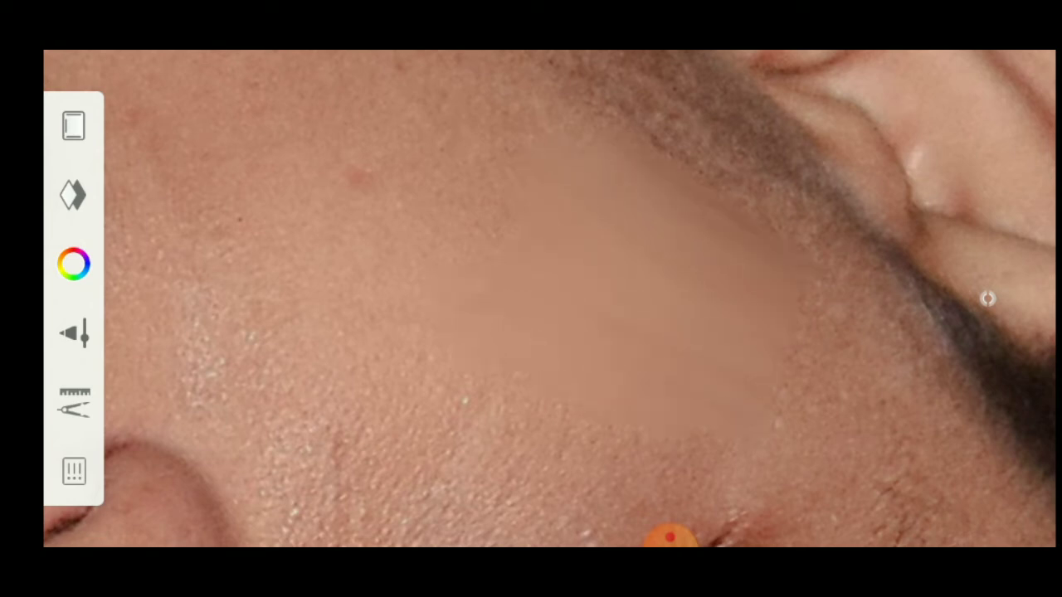
pyautogui.scroll(1, 531, 298)
pyautogui.scroll(2, 531, 298)
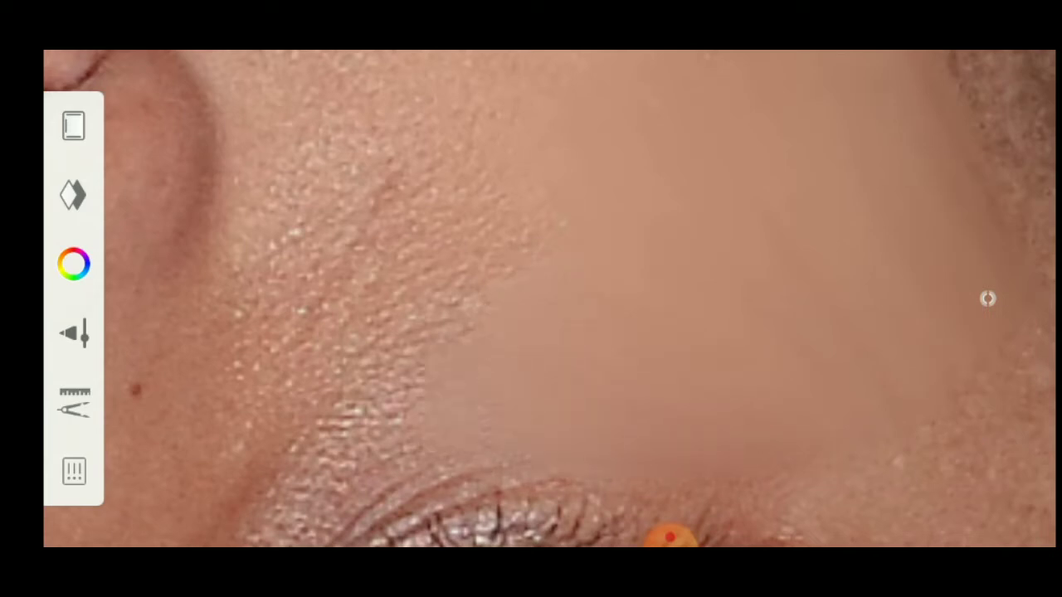
pyautogui.scroll(1, 531, 298)
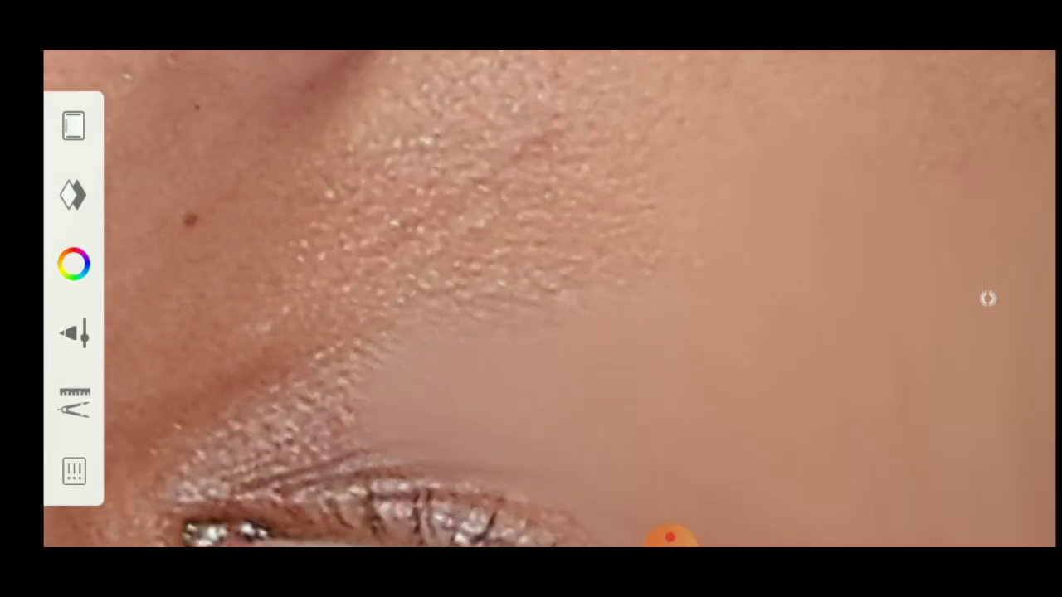
pyautogui.moveTo(357, 373)
pyautogui.mouseDown()
pyautogui.moveTo(249, 390)
pyautogui.moveTo(307, 481)
pyautogui.mouseUp()
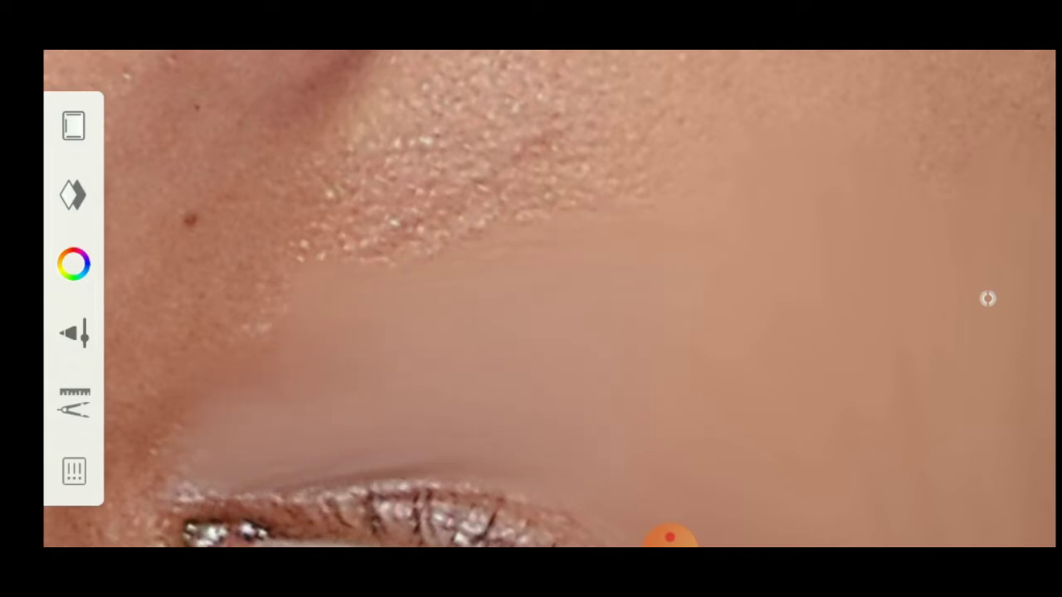
# Smudge a band of cheek skin smooth, then inspect the cheek and jawline
pyautogui.scroll(1, 531, 299)
pyautogui.scroll(1, 531, 299)
pyautogui.scroll(2, 531, 299)
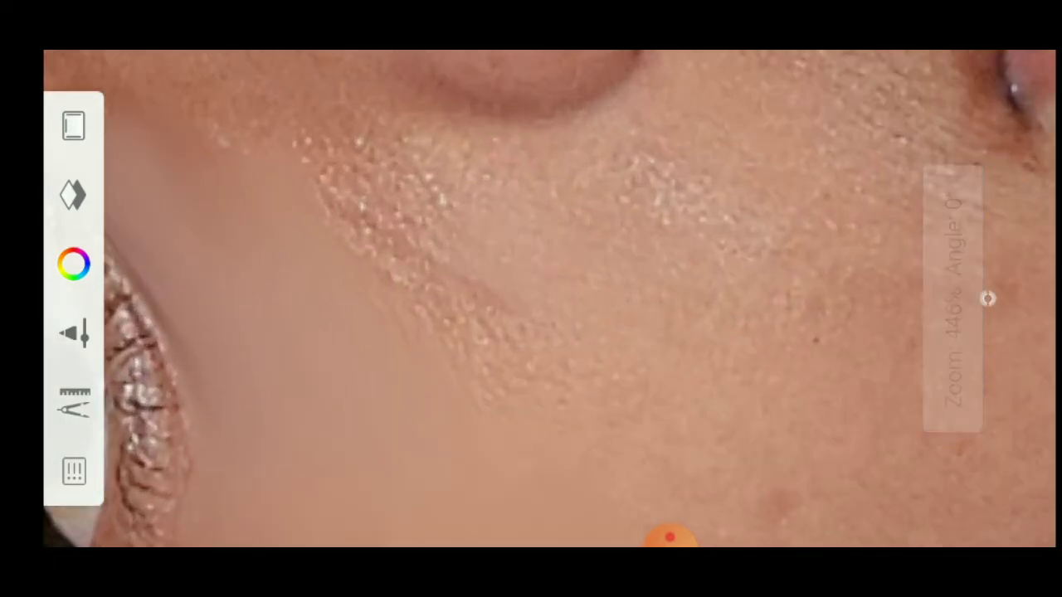
pyautogui.moveTo(390, 241); pyautogui.dragTo(780, 257)
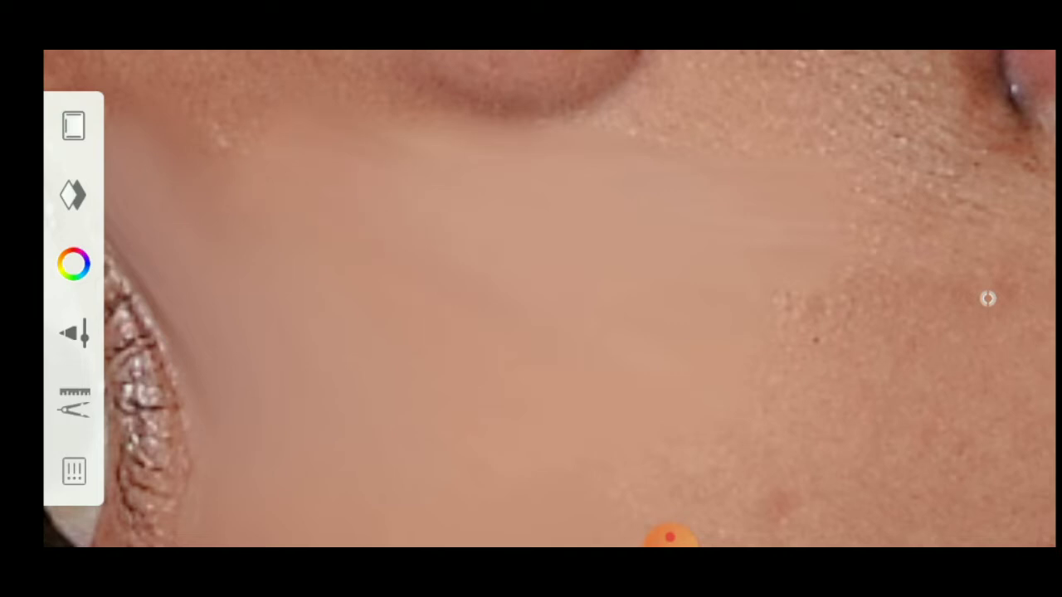
pyautogui.scroll(-1, 530, 298)
pyautogui.scroll(-2, 531, 299)
pyautogui.scroll(2, 531, 299)
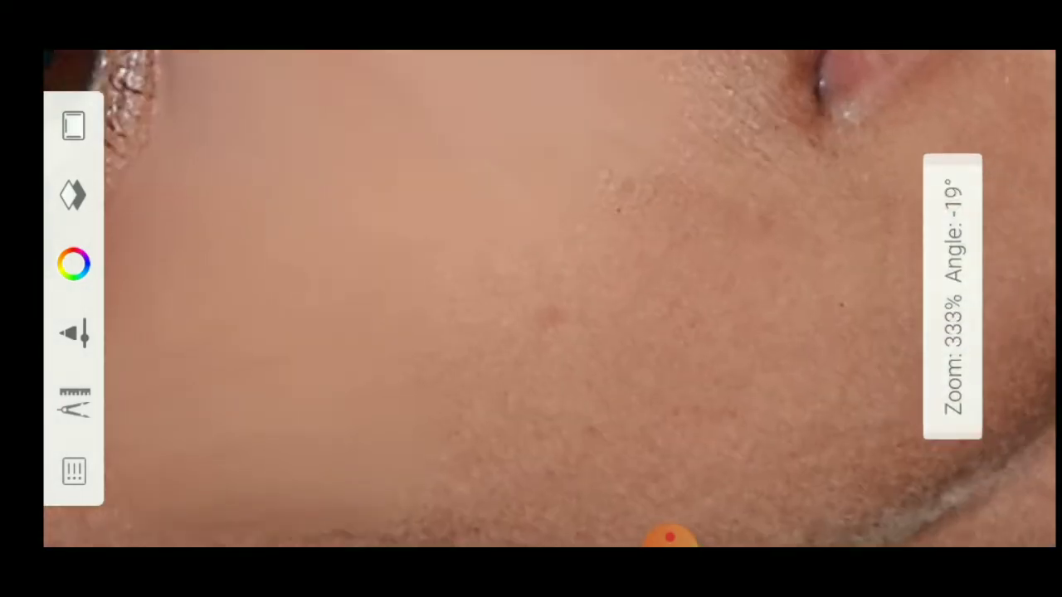
pyautogui.scroll(1, 531, 299)
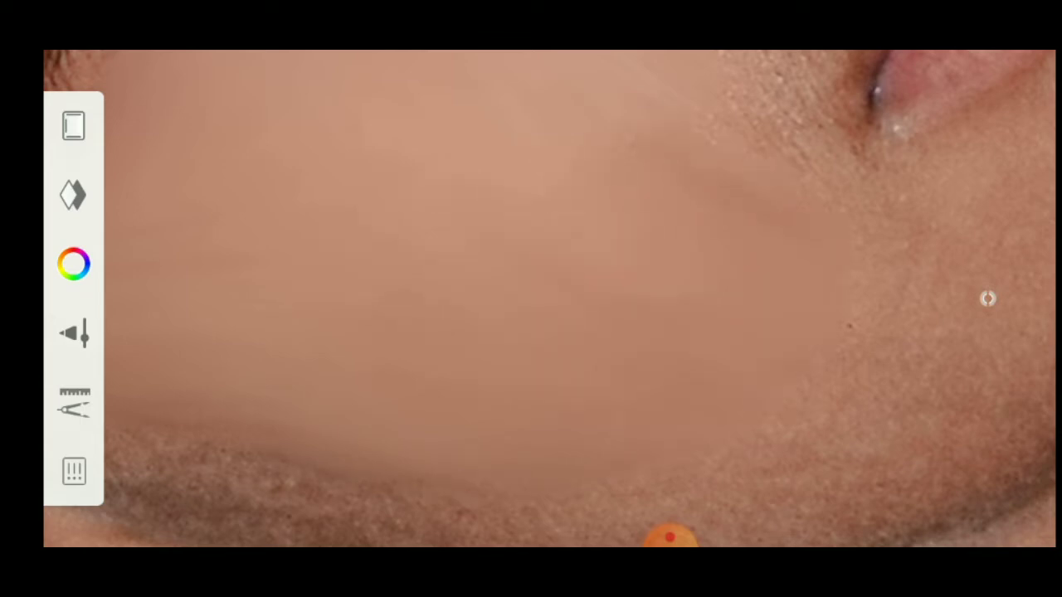
pyautogui.scroll(3, 549, 299)
pyautogui.scroll(2, 549, 299)
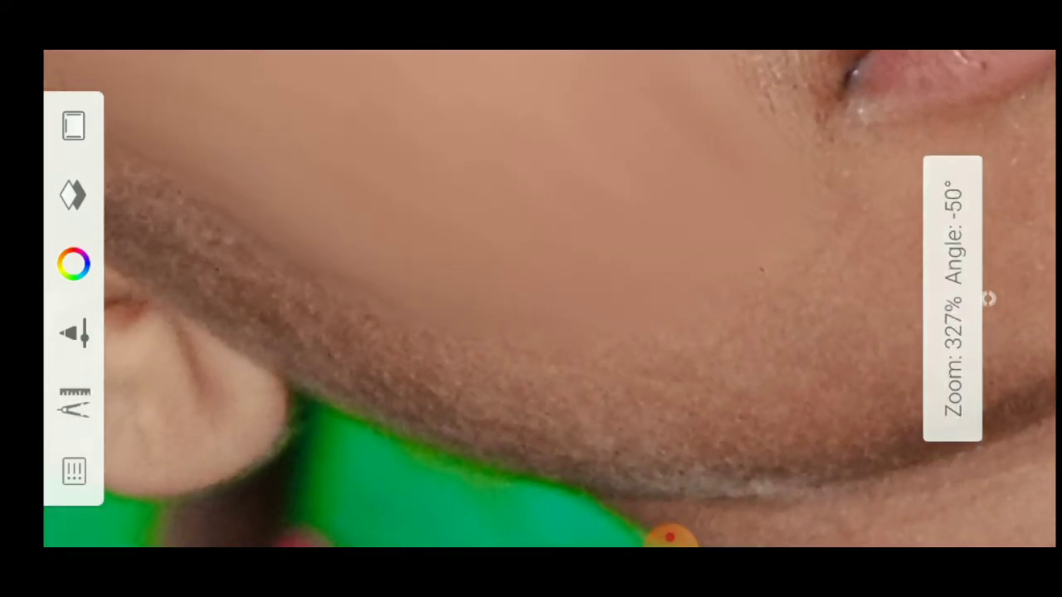
pyautogui.scroll(2, 549, 299)
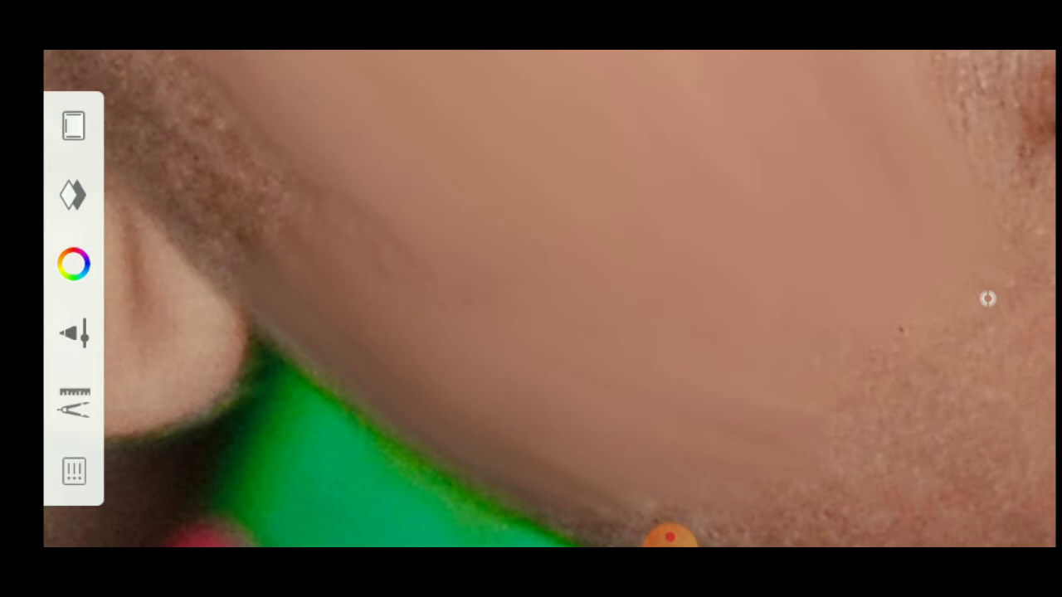
pyautogui.scroll(2, 988, 299)
pyautogui.scroll(2, 987, 299)
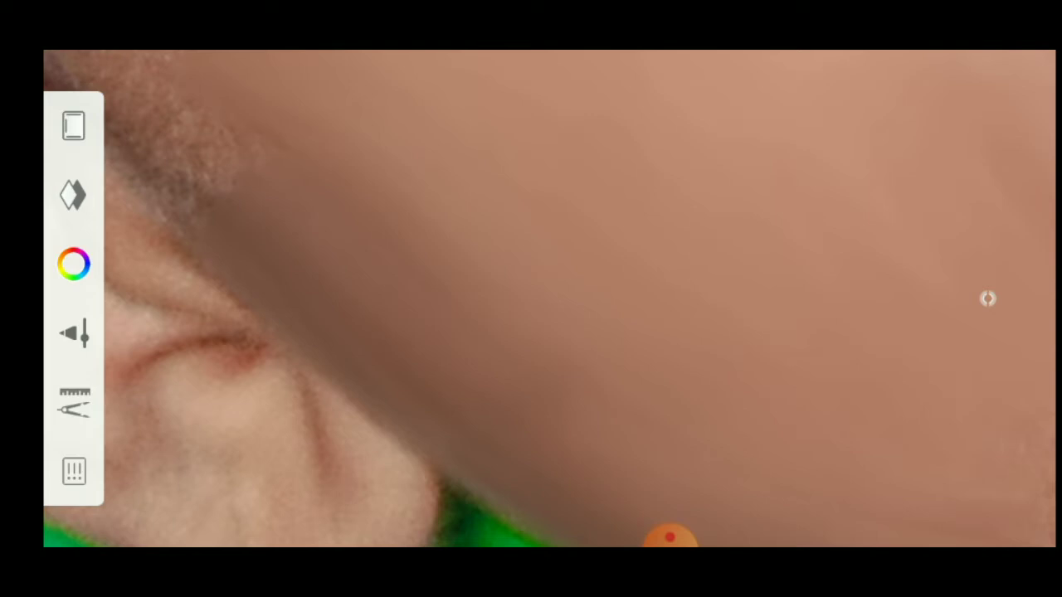
pyautogui.scroll(1, 987, 298)
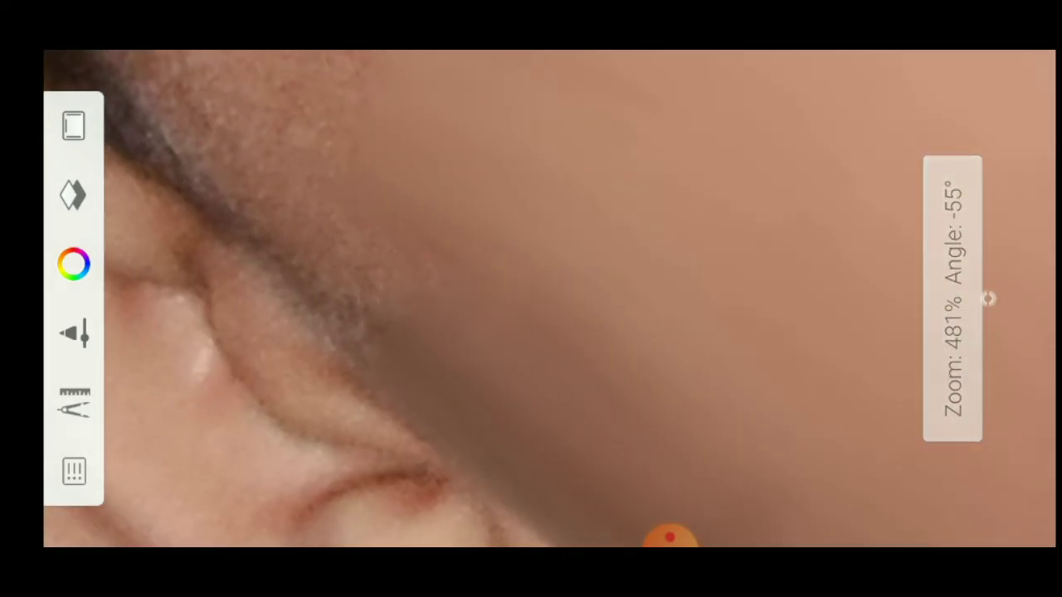
pyautogui.scroll(-3, 987, 298)
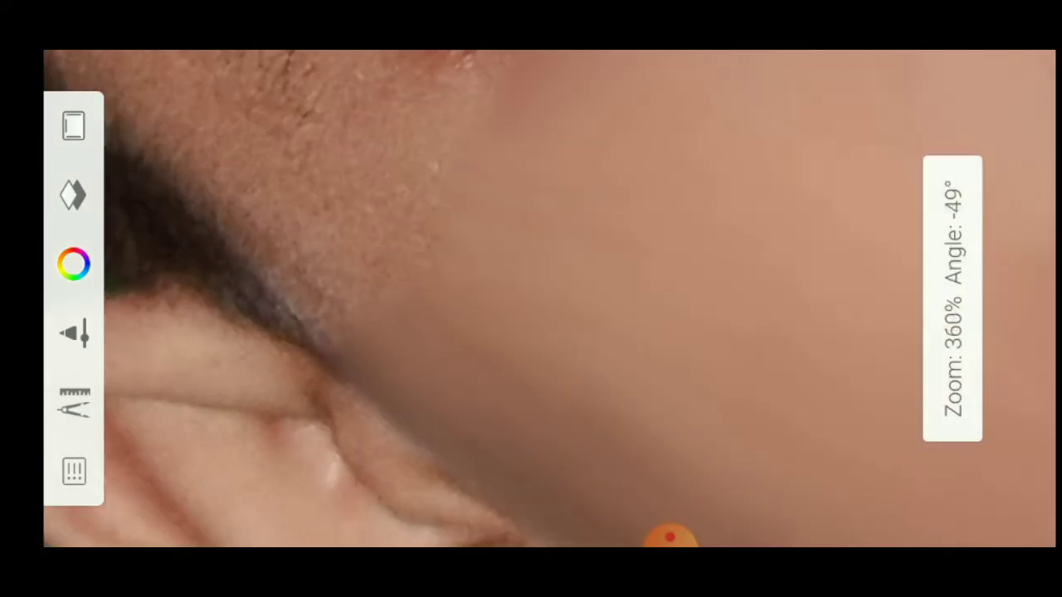
pyautogui.scroll(-1, 987, 299)
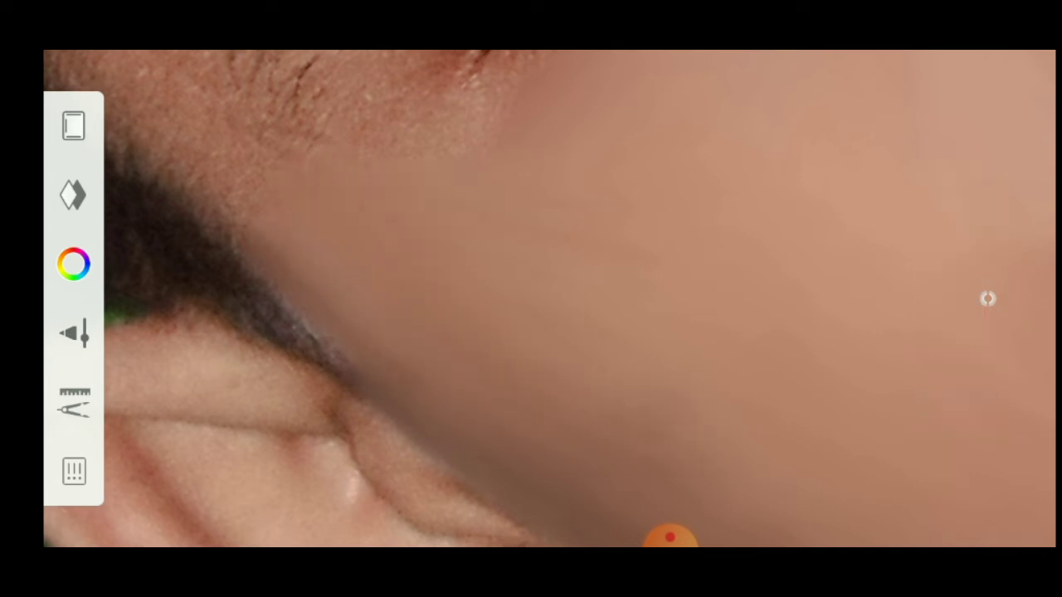
pyautogui.scroll(-3, 987, 298)
pyautogui.scroll(1, 987, 299)
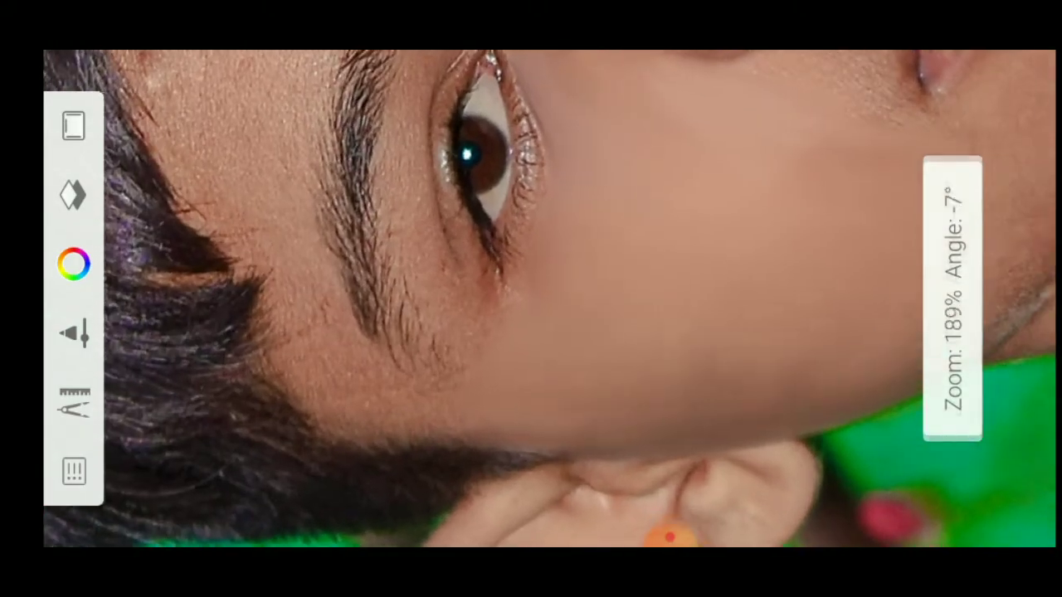
pyautogui.scroll(1, 987, 299)
# Reduce the Smudge Soft Flat Brush size to 11.7 and zoom in on the eye
pyautogui.click(987, 299)
pyautogui.moveTo(506, 400); pyautogui.dragTo(506, 439)
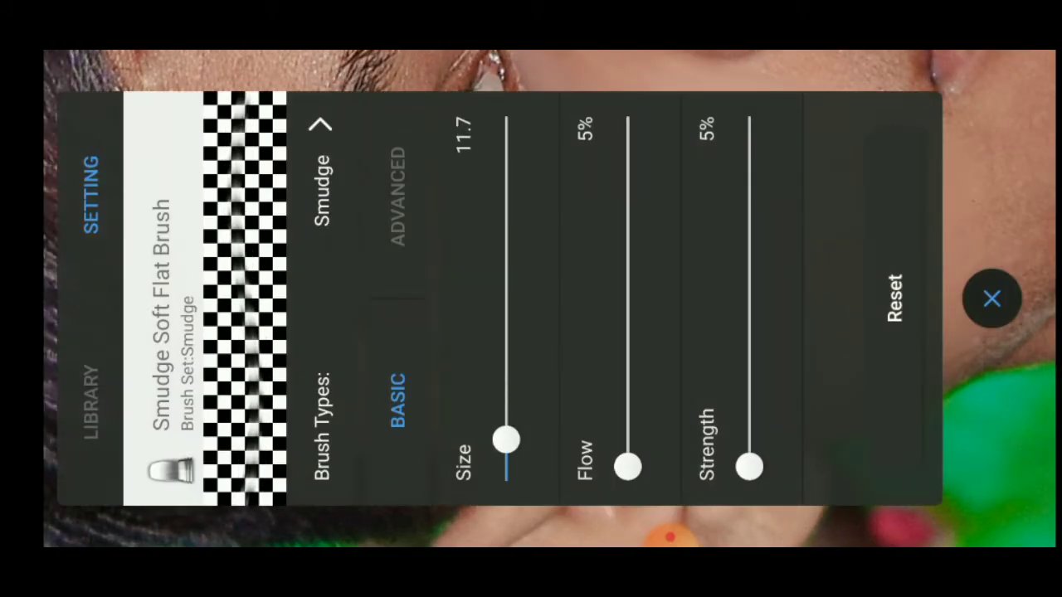
pyautogui.click(992, 298)
pyautogui.scroll(5, 987, 298)
pyautogui.scroll(1, 988, 299)
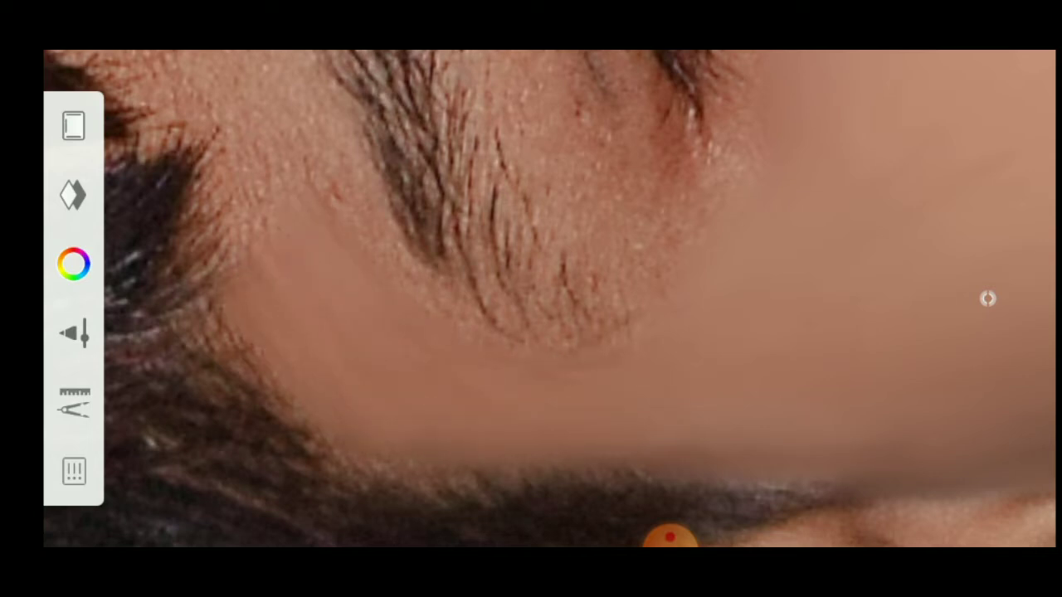
pyautogui.scroll(-3, 987, 298)
pyautogui.scroll(3, 987, 299)
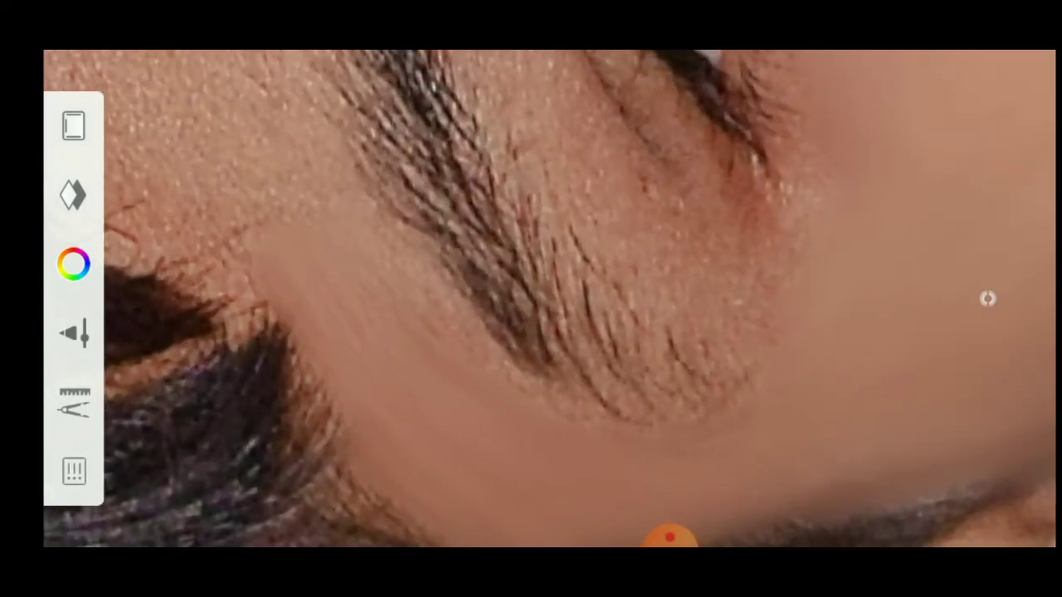
pyautogui.scroll(-2, 988, 299)
pyautogui.scroll(2, 987, 299)
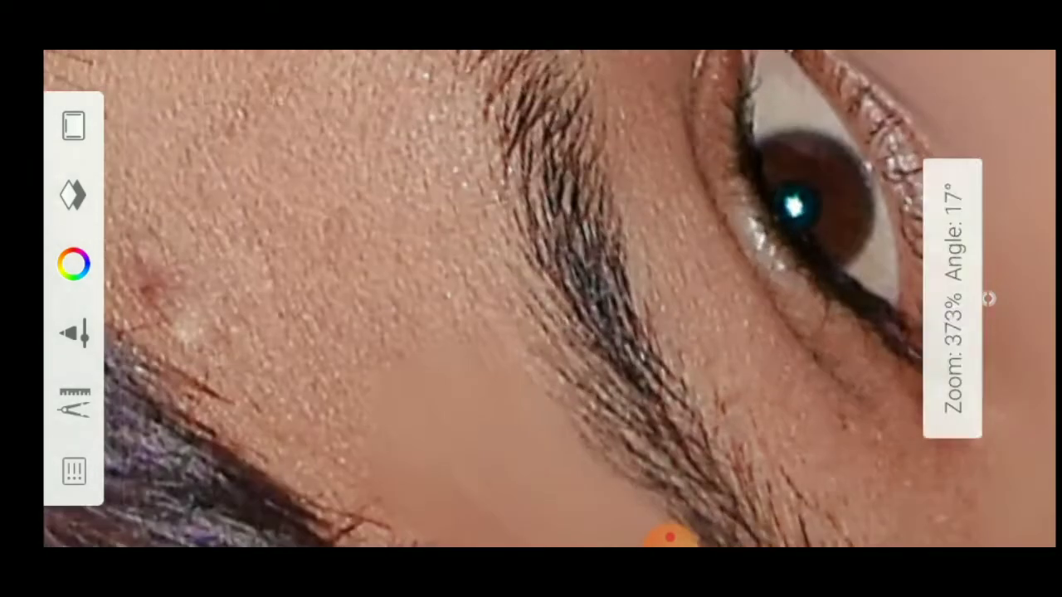
# Move around the eye and forehead area to smudge the skin
pyautogui.scroll(2, 987, 299)
pyautogui.scroll(2, 987, 299)
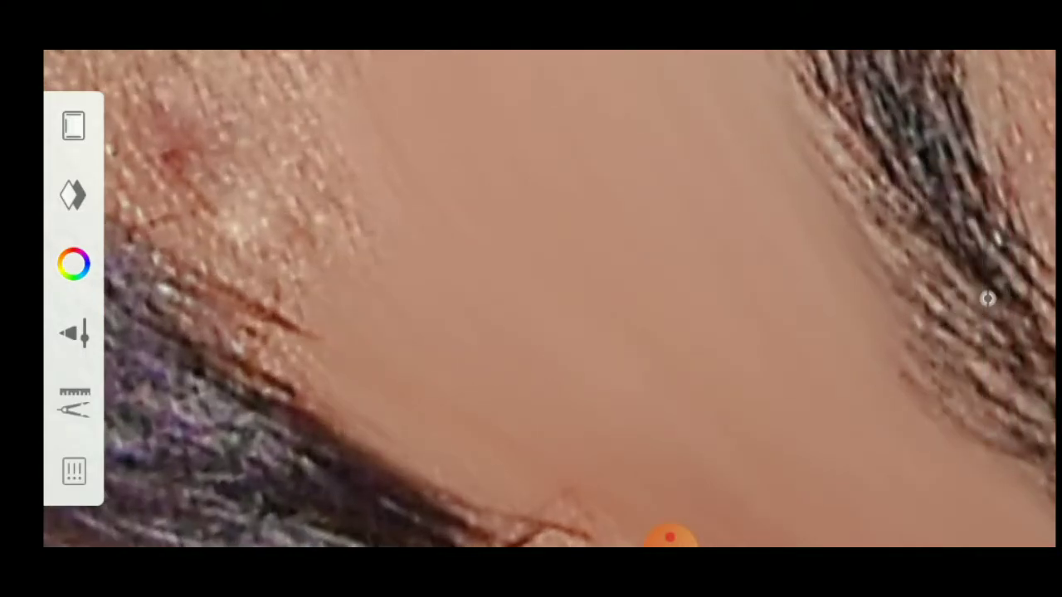
pyautogui.scroll(-2, 987, 298)
pyautogui.scroll(-1, 987, 299)
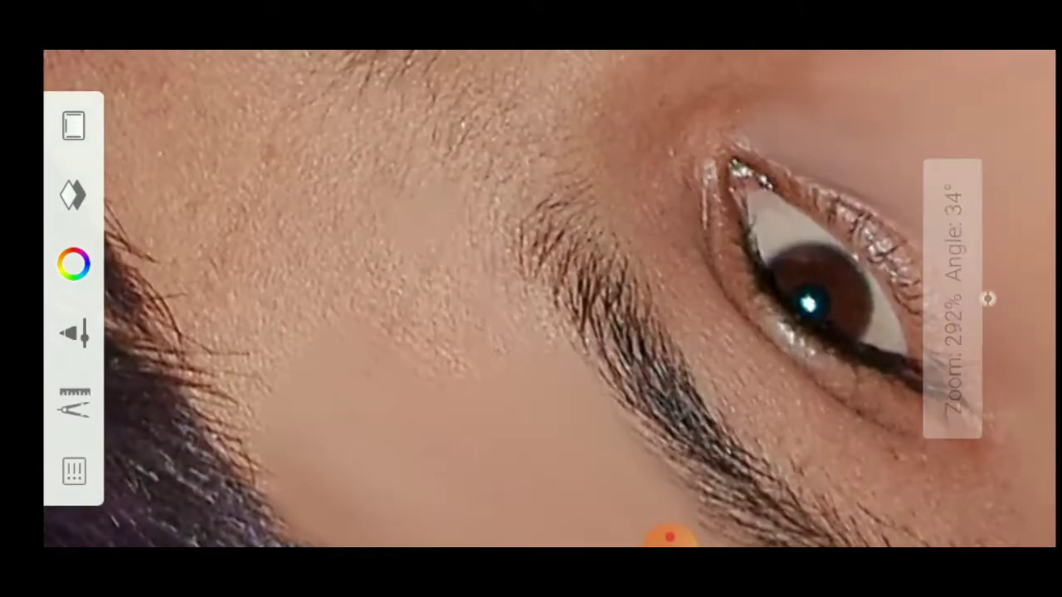
pyautogui.scroll(-2, 987, 298)
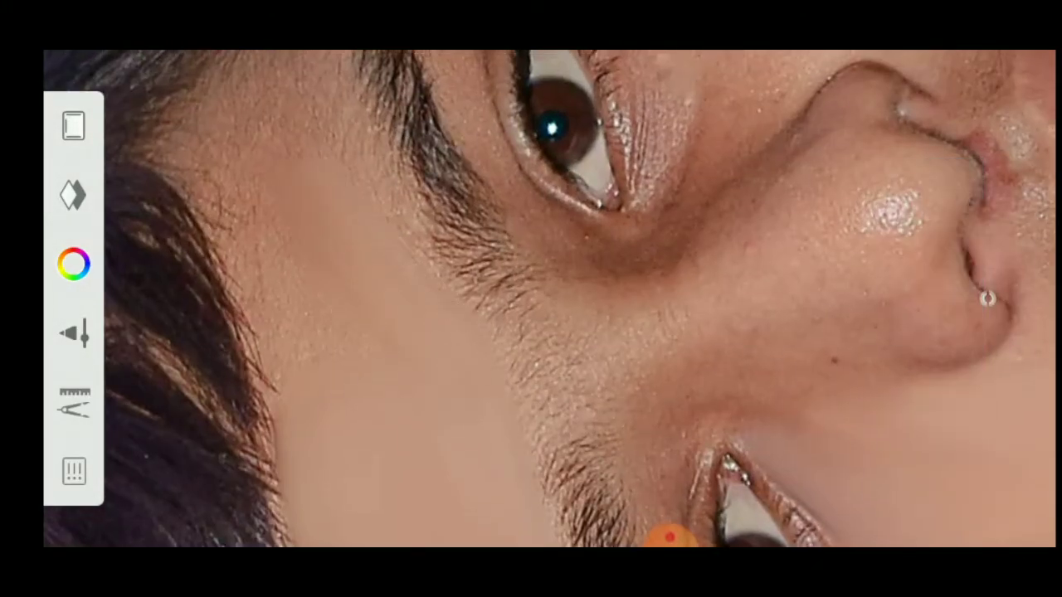
pyautogui.scroll(1, 987, 298)
pyautogui.scroll(2, 987, 299)
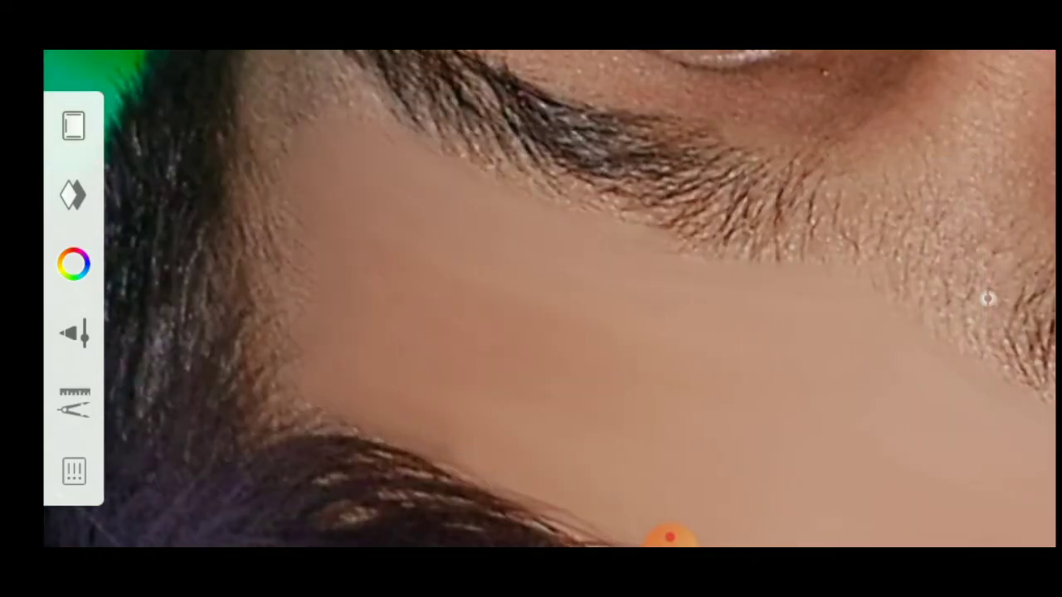
pyautogui.scroll(-5, 987, 299)
pyautogui.scroll(5, 987, 299)
# Review the smudge brush settings, now at size 11.1
pyautogui.click(987, 299)
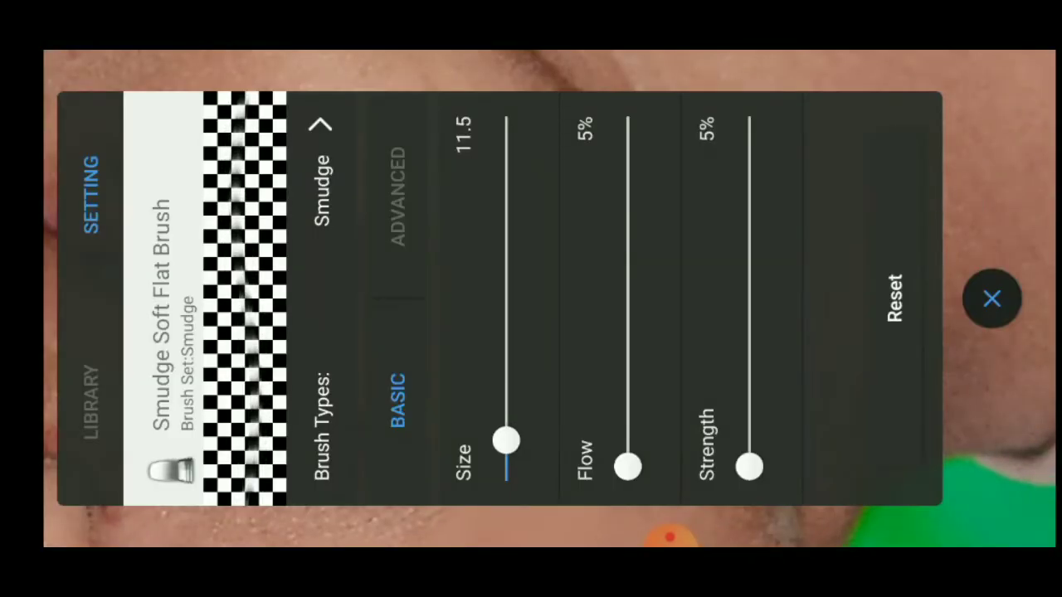
pyautogui.scroll(2, 988, 299)
pyautogui.scroll(1, 987, 299)
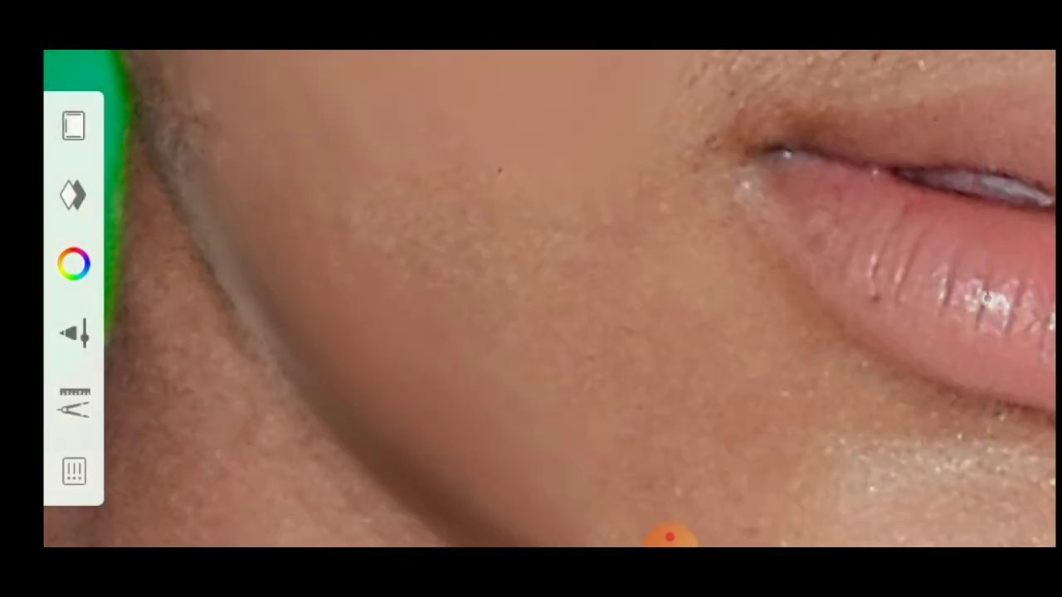
pyautogui.scroll(-2, 987, 299)
pyautogui.click(987, 299)
# Smudge the eyelid skin beside the eye smooth
pyautogui.scroll(2, 987, 299)
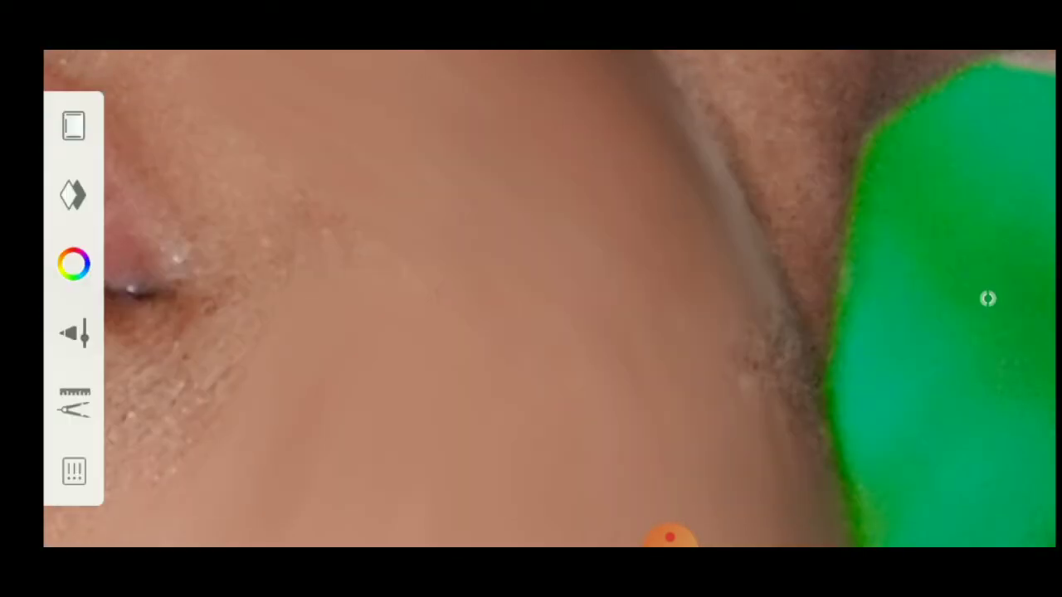
pyautogui.scroll(1, 987, 299)
pyautogui.scroll(-2, 987, 298)
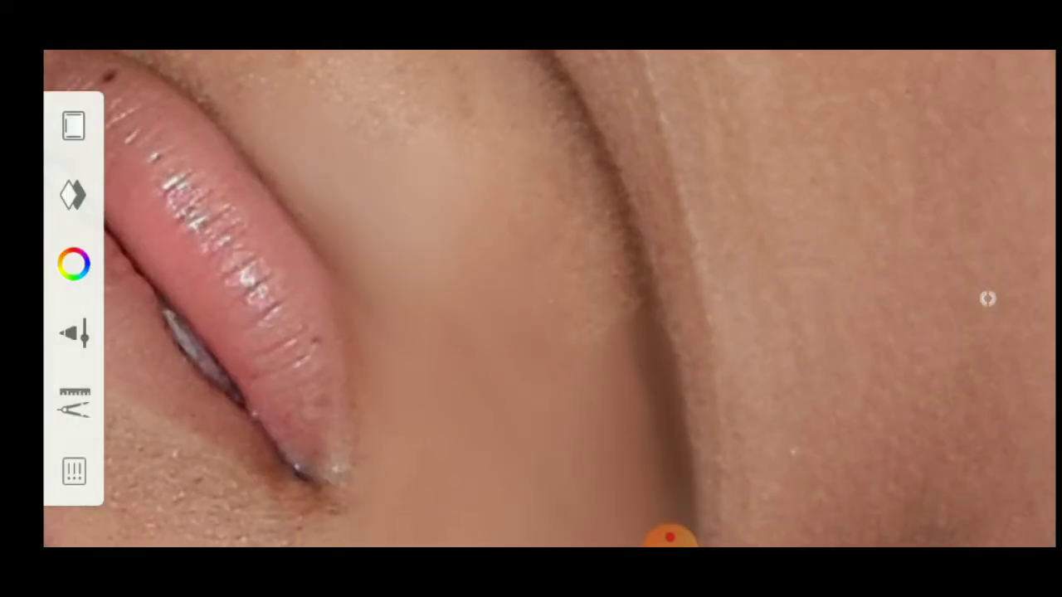
pyautogui.scroll(1, 987, 299)
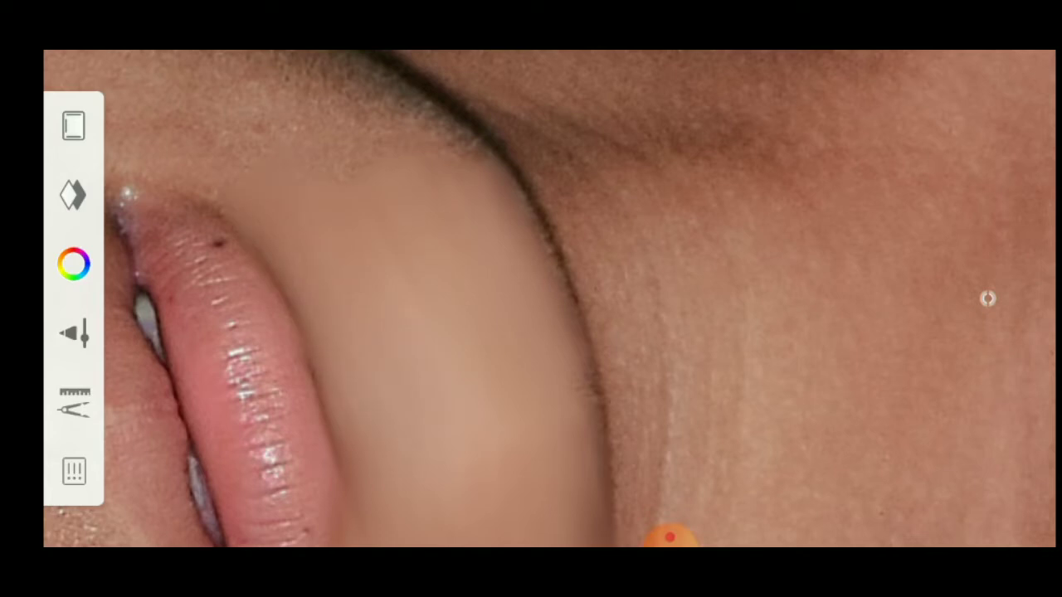
pyautogui.scroll(1, 987, 298)
pyautogui.scroll(-1, 987, 299)
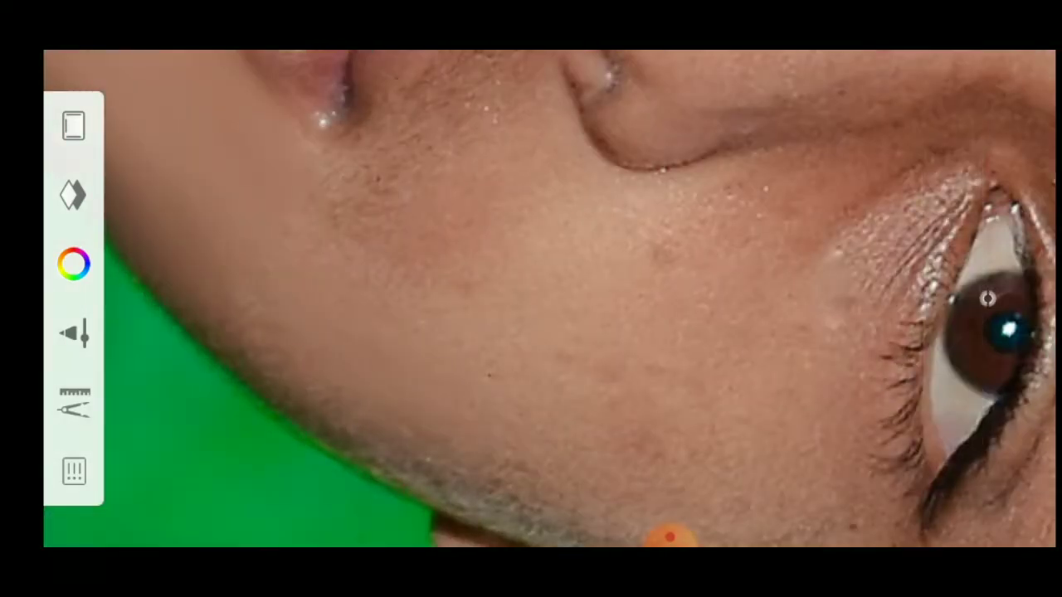
pyautogui.scroll(-1, 987, 298)
pyautogui.scroll(1, 987, 298)
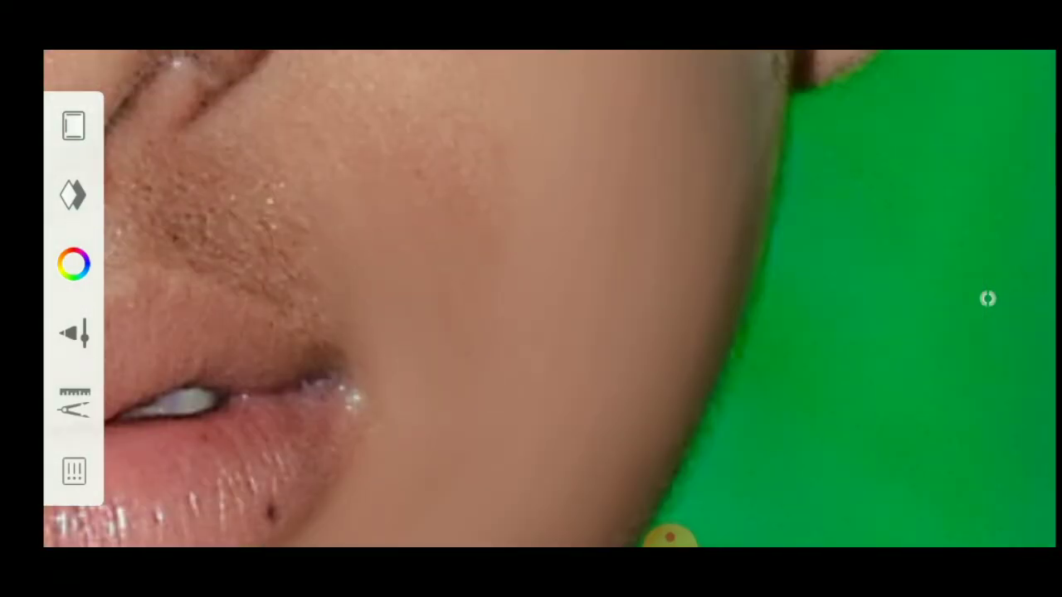
pyautogui.scroll(1, 987, 299)
pyautogui.scroll(1, 987, 299)
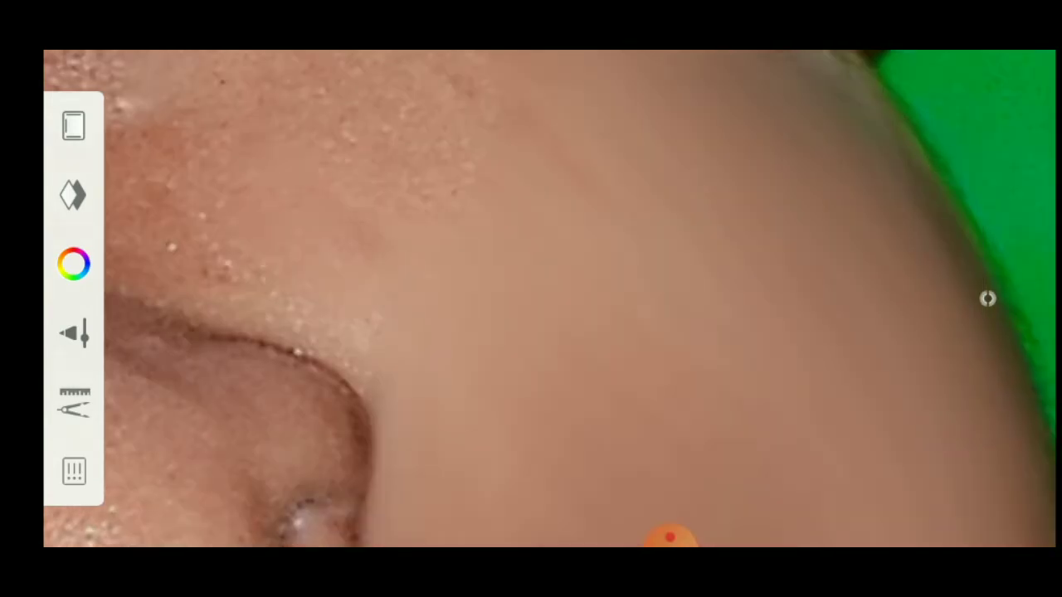
pyautogui.scroll(-1, 988, 299)
pyautogui.moveTo(299, 315); pyautogui.dragTo(266, 415)
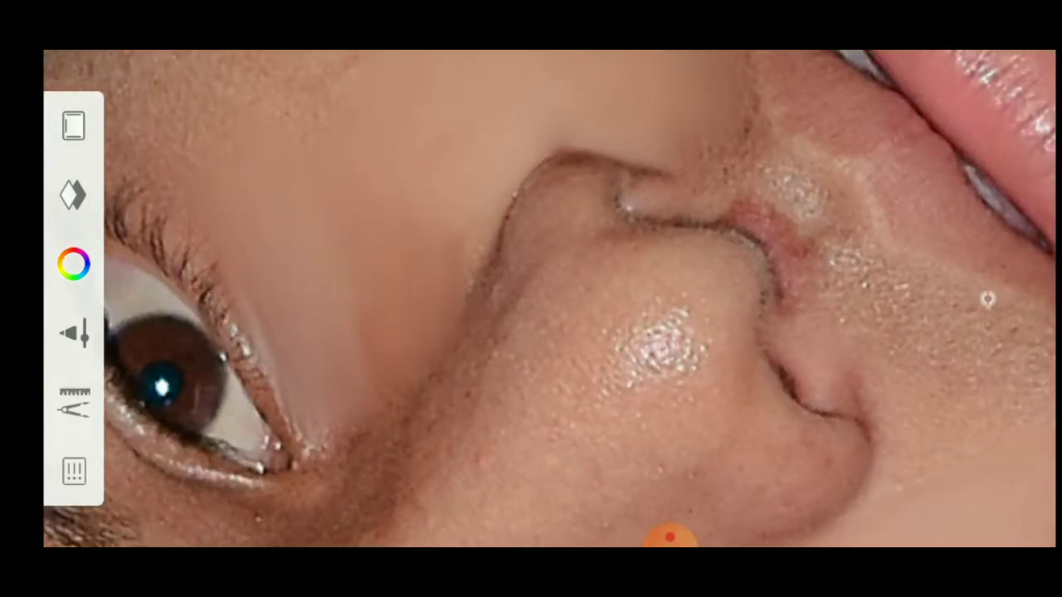
# Continue smoothing the skin across the forehead and around the nose
pyautogui.scroll(-1, 987, 299)
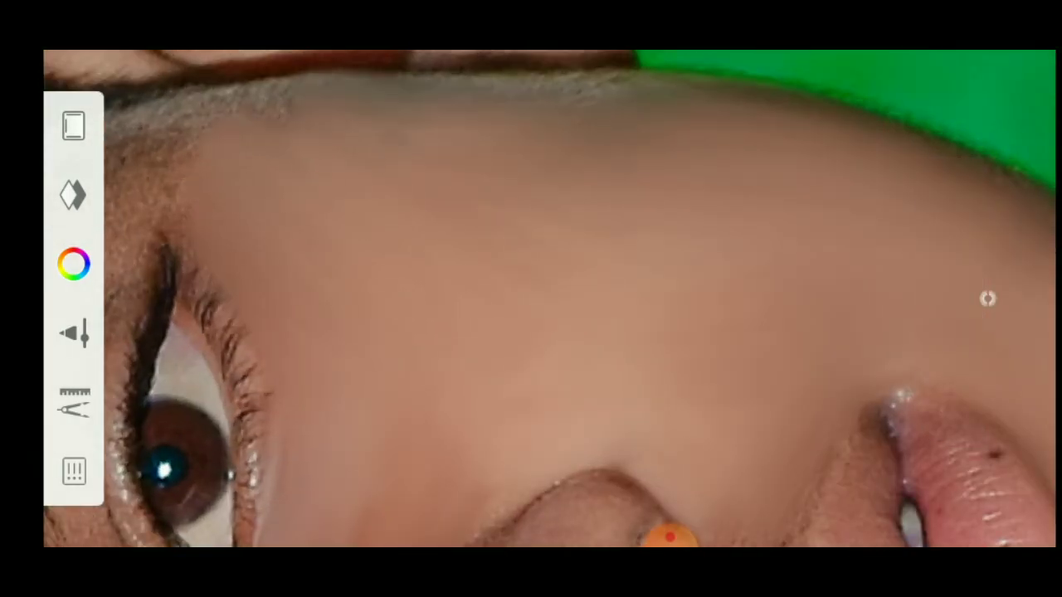
pyautogui.scroll(-1, 988, 299)
pyautogui.scroll(1, 987, 299)
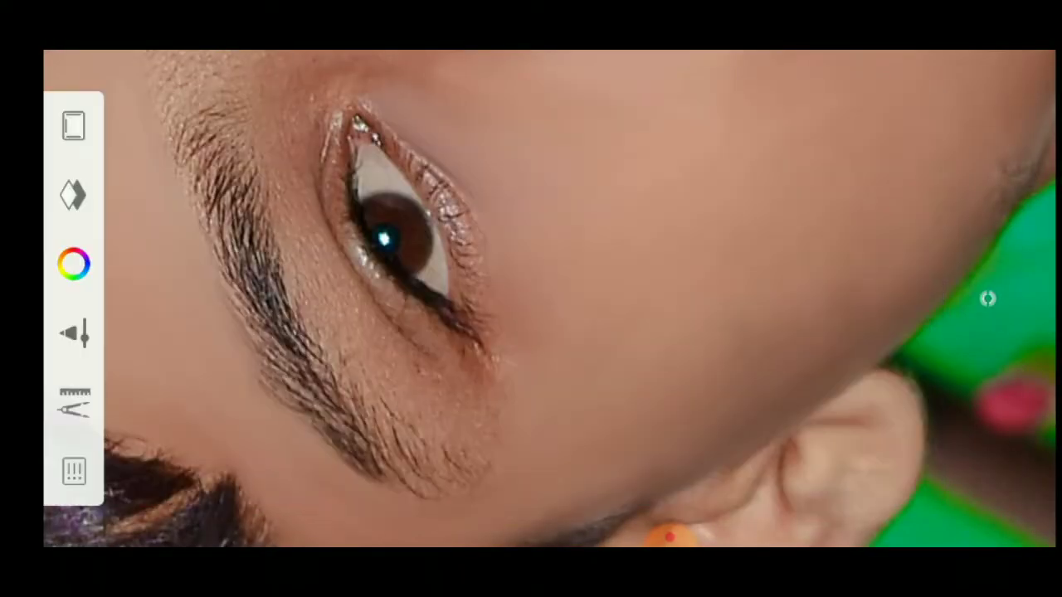
pyautogui.scroll(1, 987, 299)
pyautogui.scroll(1, 987, 299)
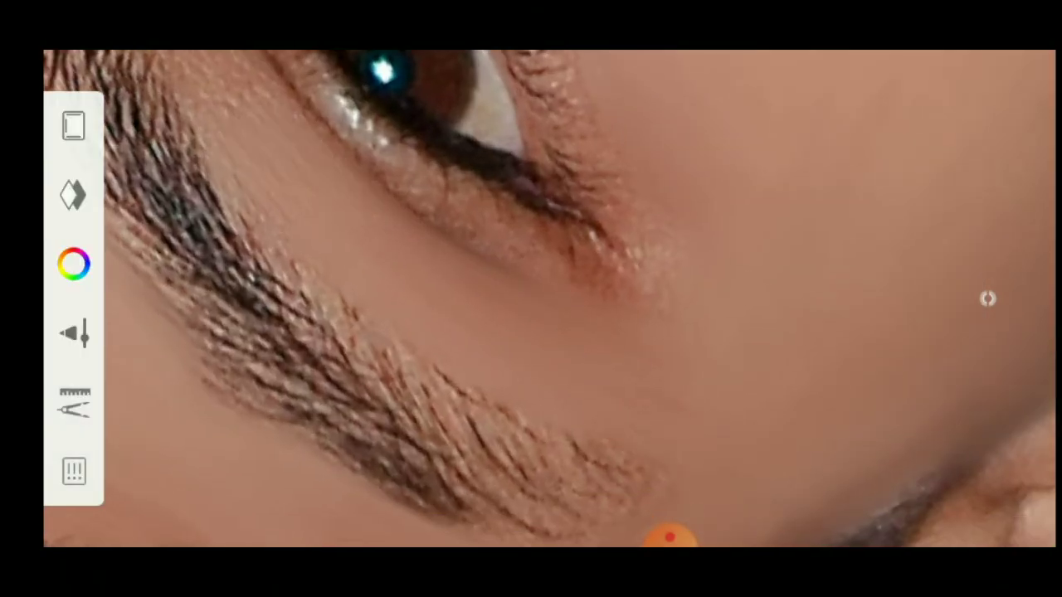
pyautogui.scroll(1, 987, 299)
pyautogui.scroll(1, 987, 299)
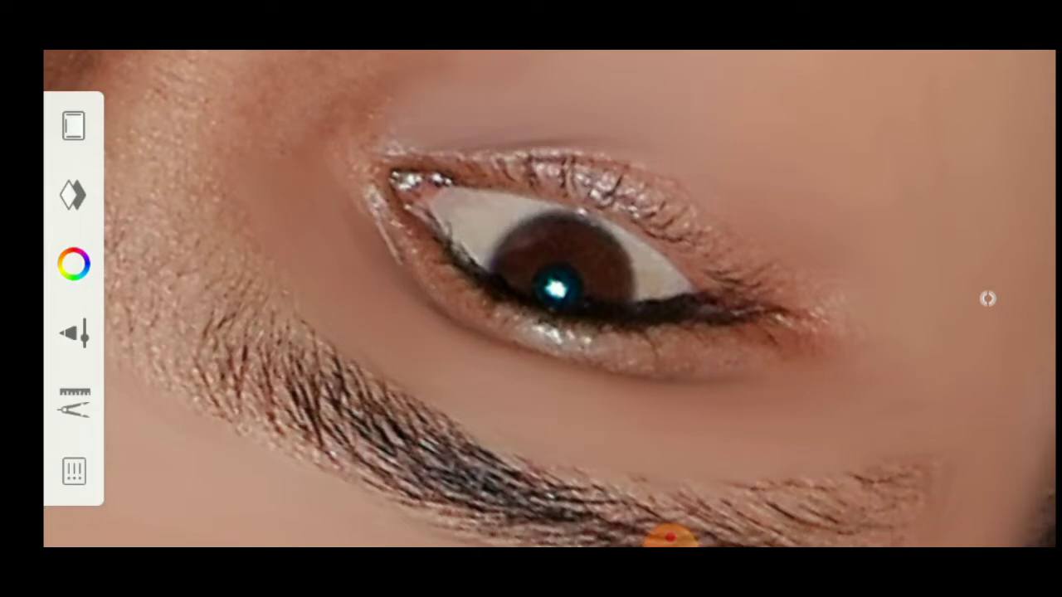
pyautogui.scroll(-1, 987, 298)
pyautogui.scroll(1, 988, 298)
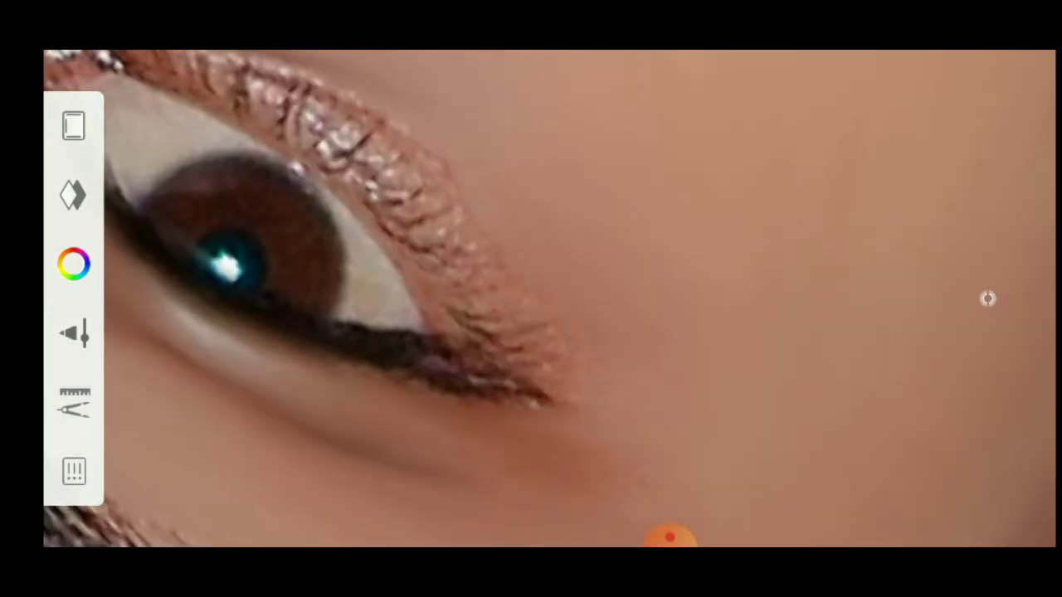
pyautogui.scroll(-1, 987, 298)
# Soften the shiny highlight and grainy texture on the nose tip
pyautogui.click(987, 299)
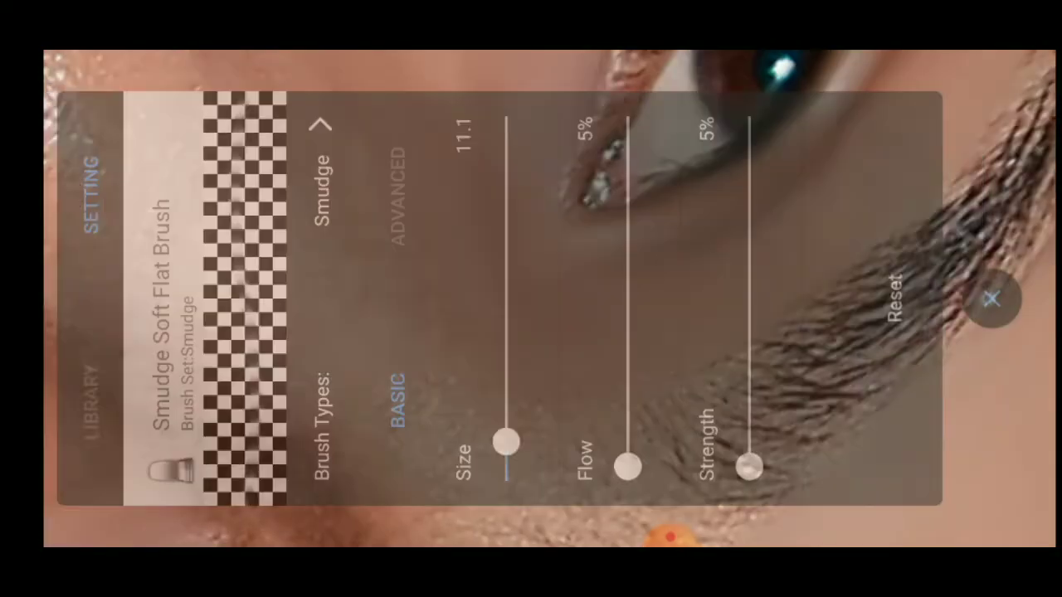
pyautogui.scroll(1, 987, 298)
pyautogui.scroll(-1, 987, 299)
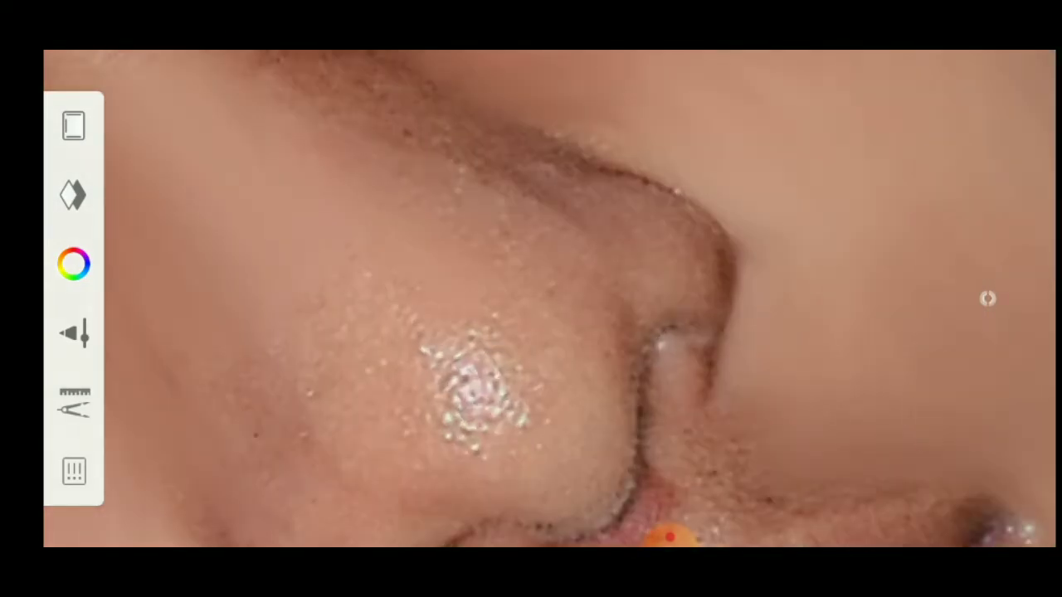
pyautogui.moveTo(423, 345); pyautogui.dragTo(498, 415)
pyautogui.moveTo(494, 357); pyautogui.dragTo(531, 423)
# Blend the grainy skin around the upper lip
pyautogui.scroll(1, 987, 299)
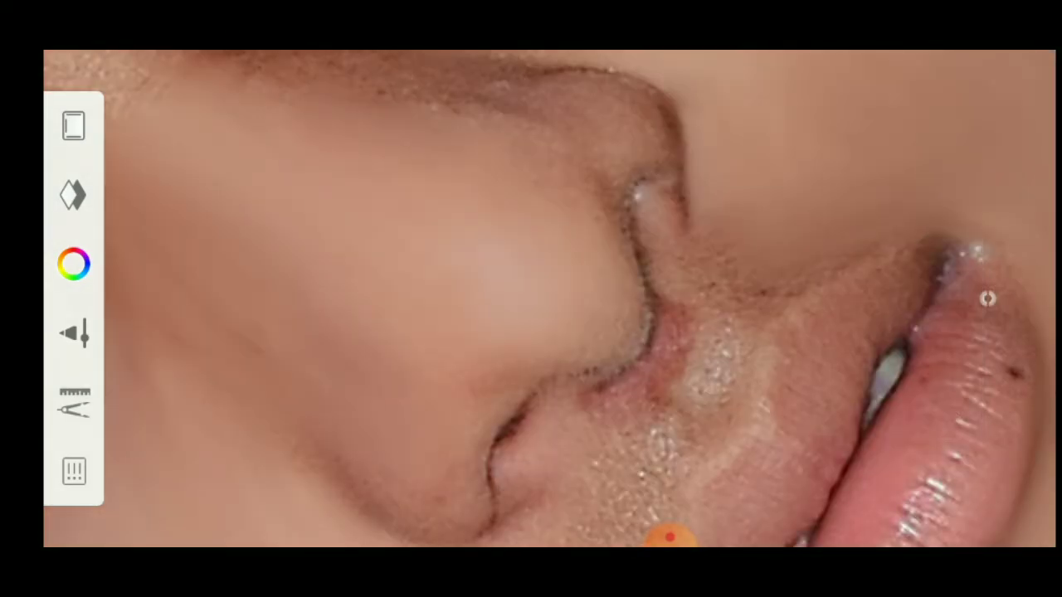
pyautogui.scroll(-1, 987, 298)
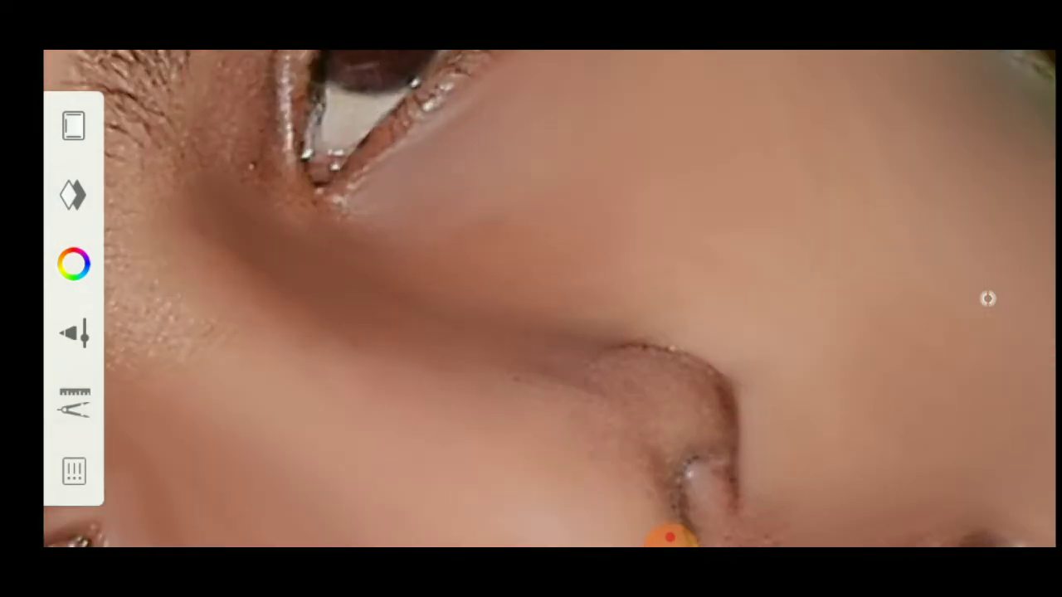
pyautogui.scroll(1, 987, 298)
pyautogui.scroll(-1, 987, 299)
pyautogui.scroll(1, 987, 298)
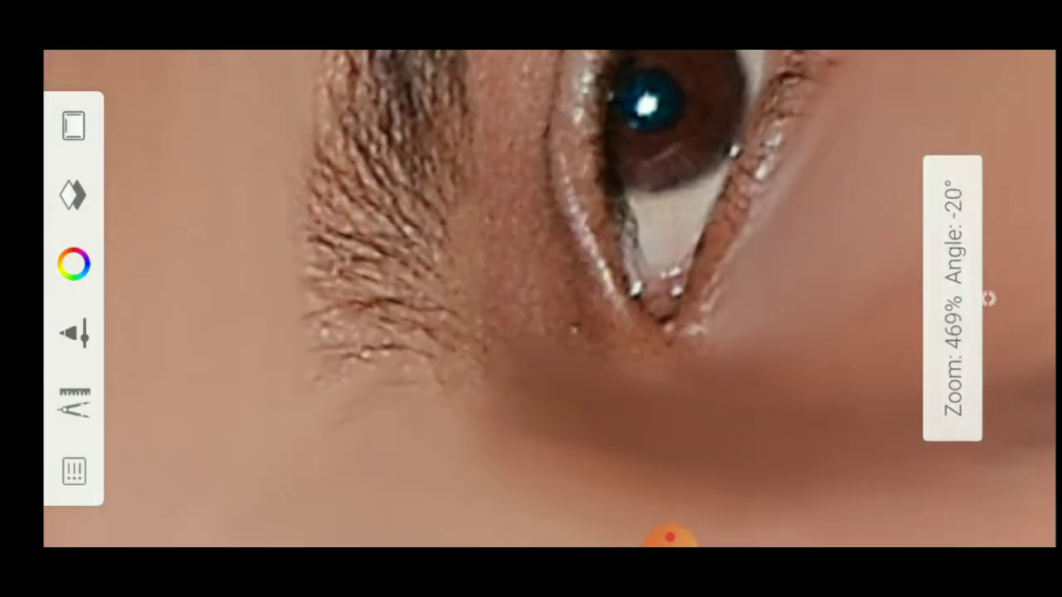
pyautogui.scroll(1, 988, 299)
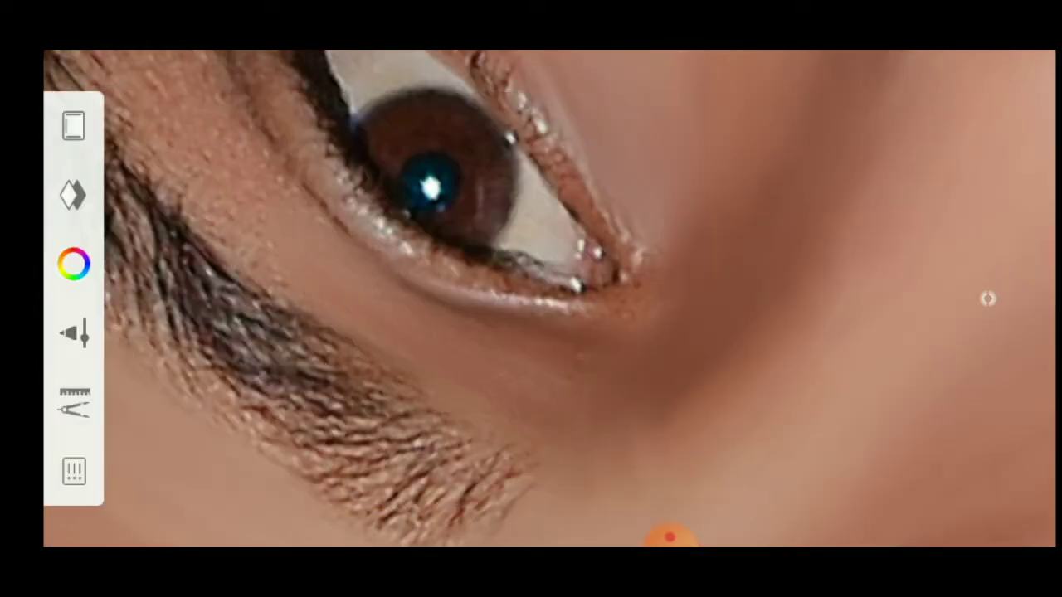
pyautogui.scroll(1, 987, 299)
pyautogui.scroll(1, 987, 299)
# Even out the cheek and chin skin
pyautogui.scroll(1, 987, 299)
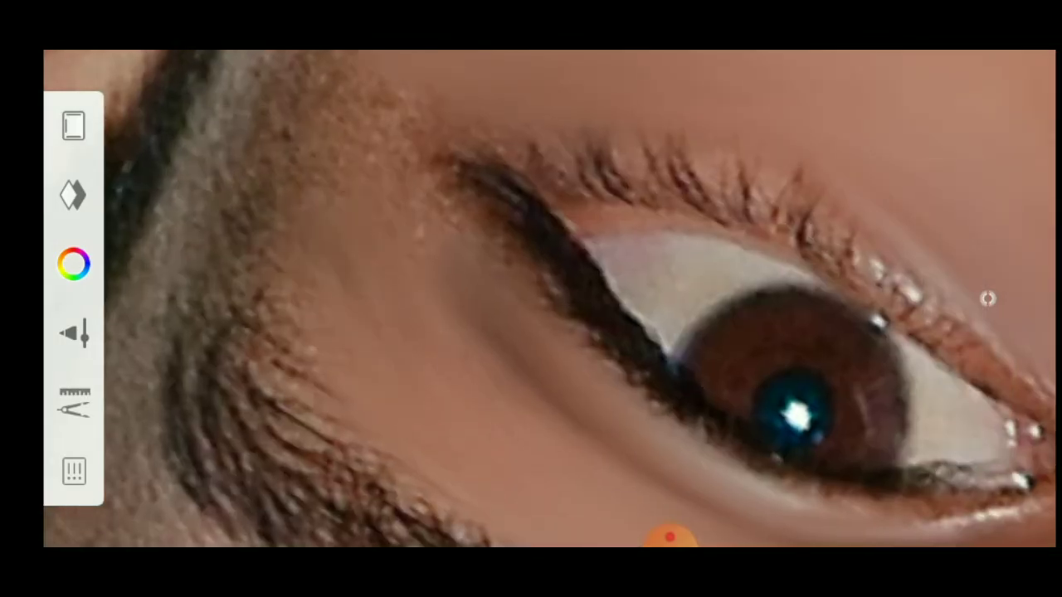
pyautogui.scroll(1, 988, 299)
pyautogui.scroll(-3, 987, 299)
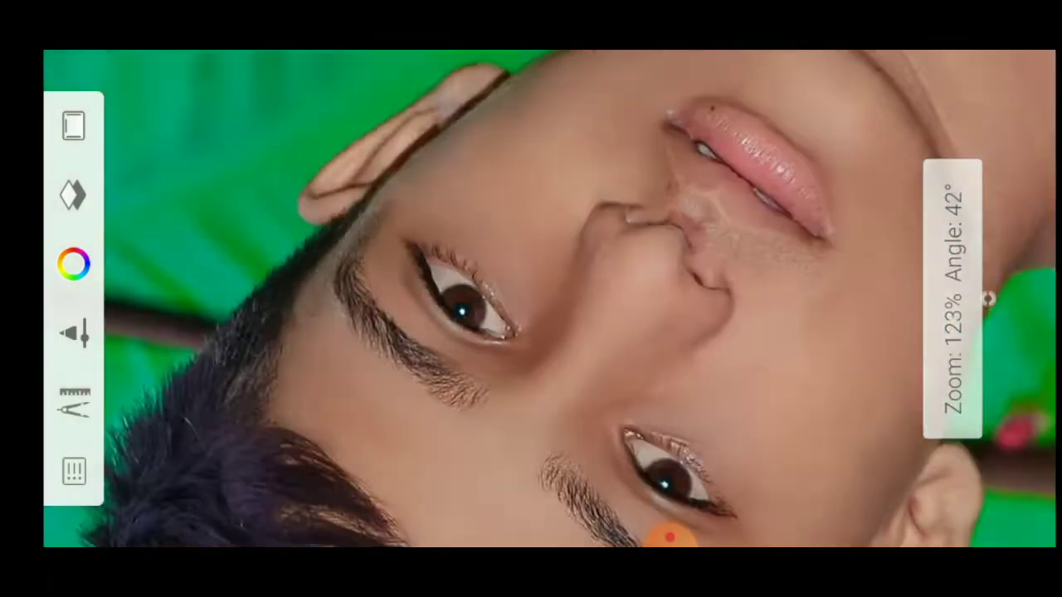
pyautogui.scroll(3, 987, 299)
pyautogui.scroll(-1, 987, 298)
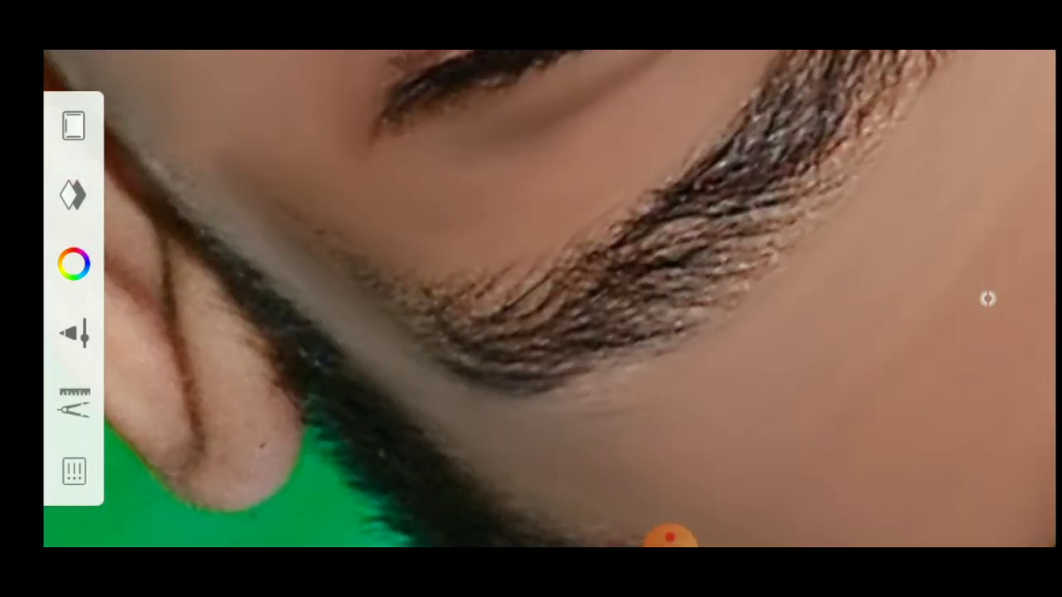
pyautogui.scroll(-2, 987, 299)
pyautogui.scroll(-2, 987, 298)
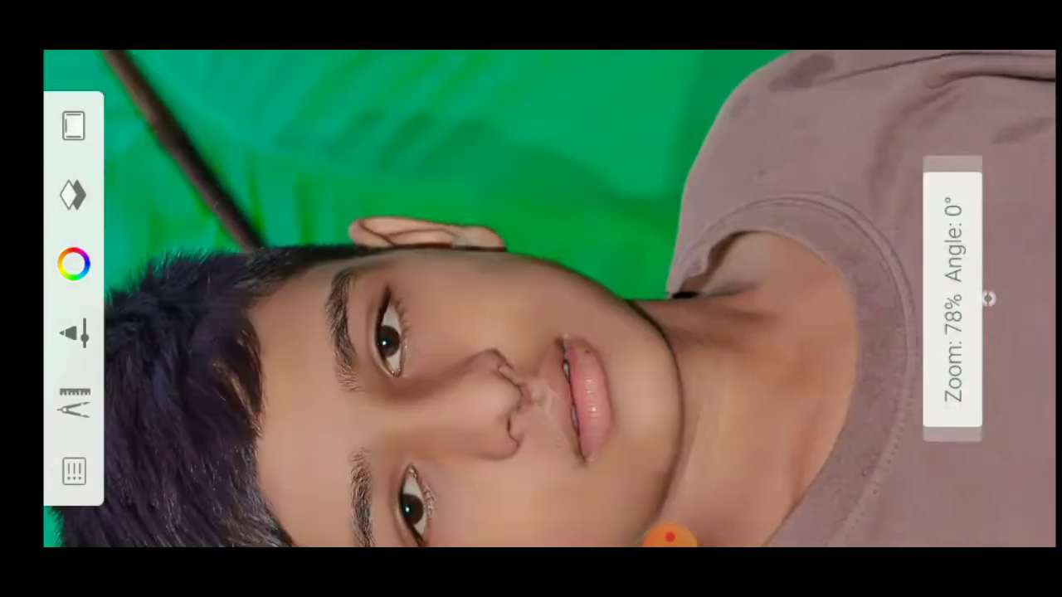
pyautogui.scroll(2, 987, 299)
# Confirm brush at Size 11.1, Flow 5%, Strength 5%, then smooth between nostril and lip
pyautogui.click(987, 299)
pyautogui.scroll(-2, 987, 299)
pyautogui.scroll(3, 987, 299)
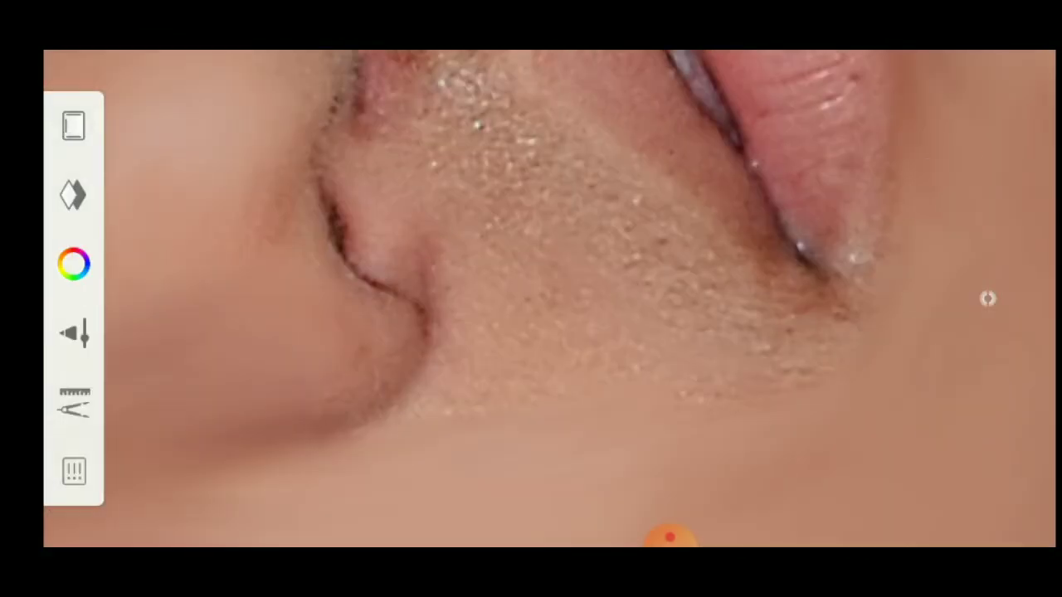
pyautogui.scroll(1, 987, 299)
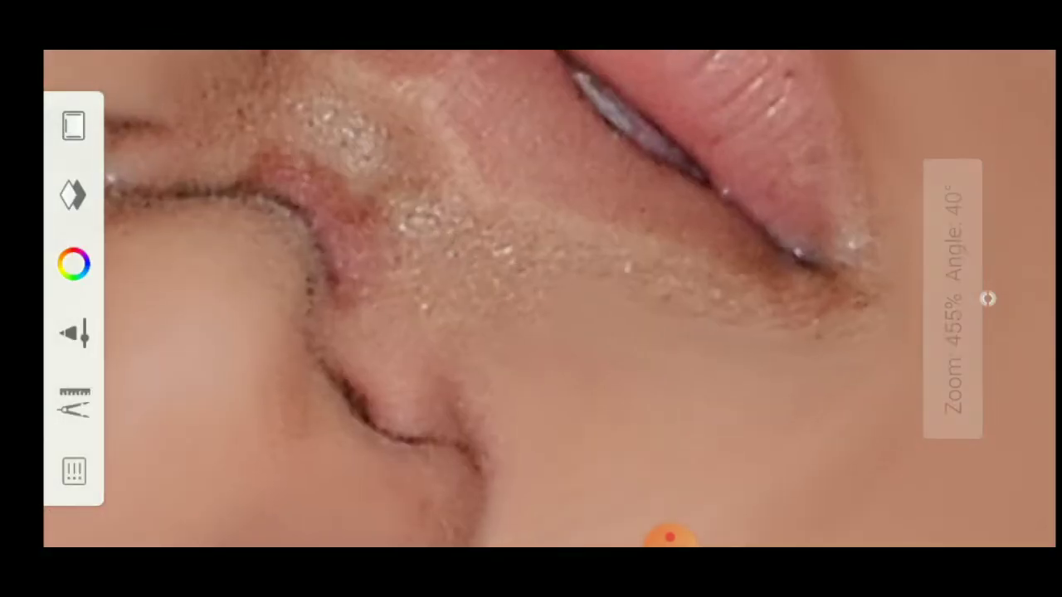
pyautogui.scroll(1, 988, 298)
pyautogui.scroll(1, 987, 299)
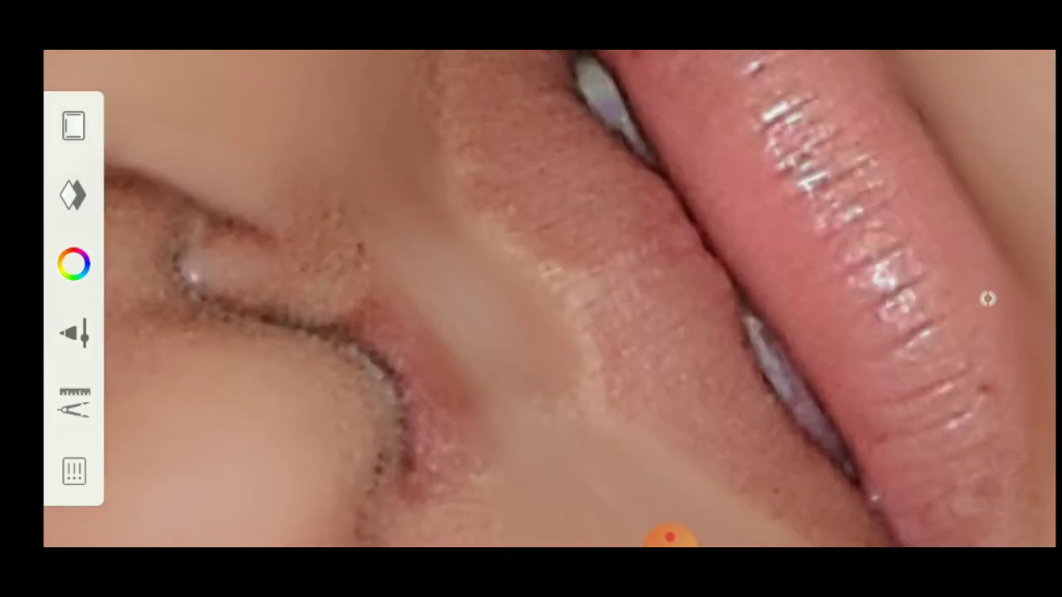
pyautogui.scroll(-2, 987, 299)
pyautogui.scroll(3, 987, 299)
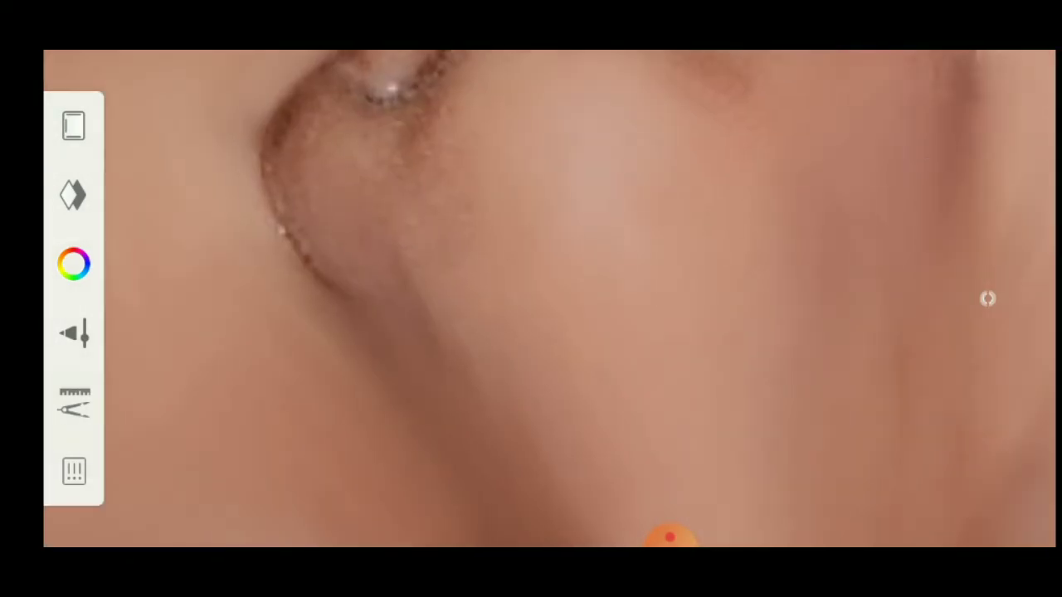
pyautogui.scroll(-2, 987, 299)
pyautogui.scroll(2, 987, 299)
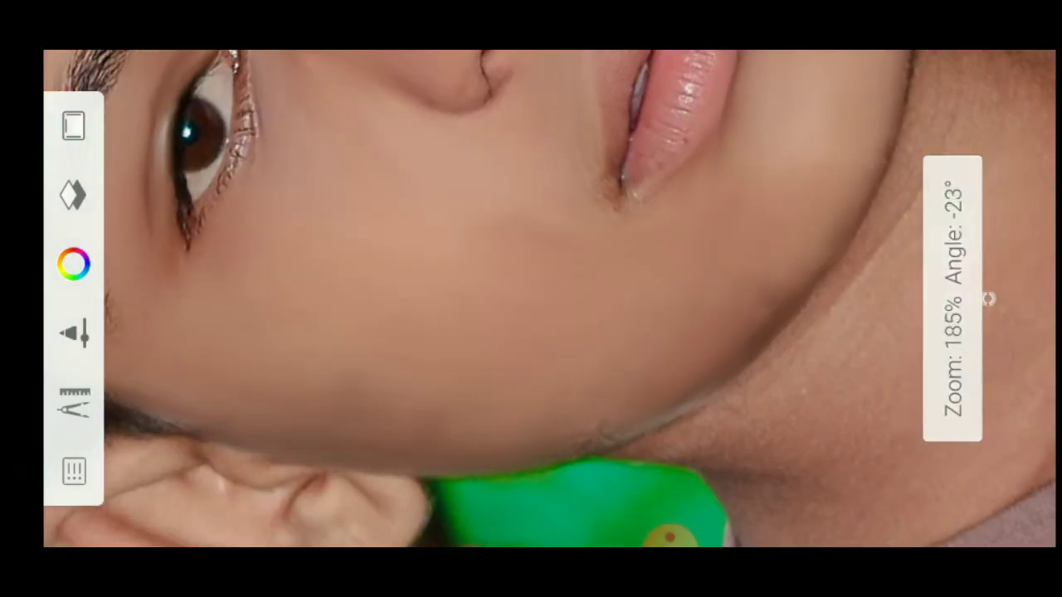
pyautogui.scroll(1, 987, 299)
pyautogui.scroll(1, 987, 298)
# Zoom onto the neck and shoulder above the T-shirt collar
pyautogui.scroll(-1, 987, 299)
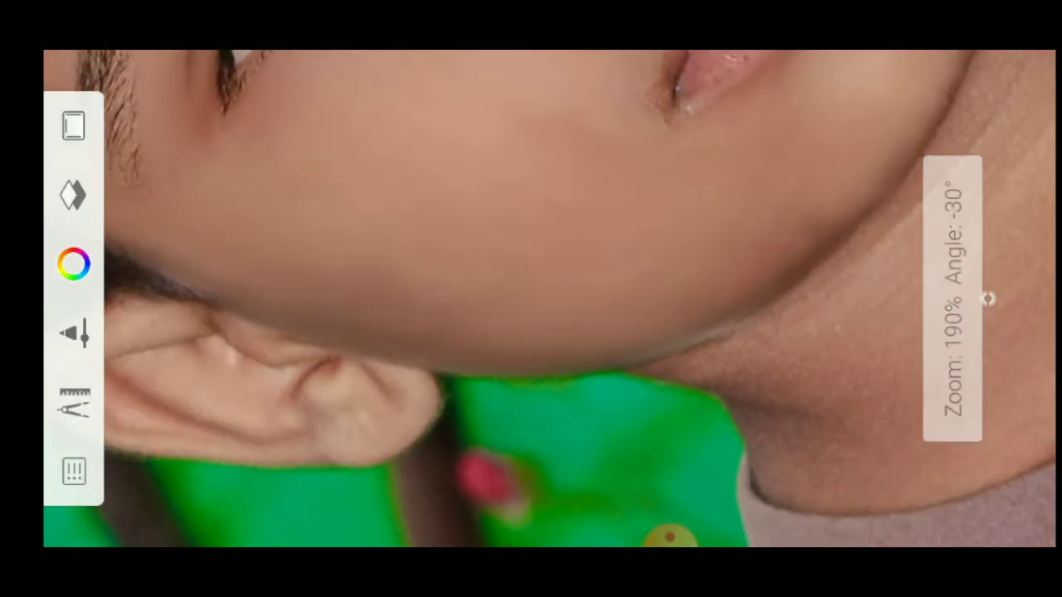
pyautogui.scroll(1, 987, 299)
pyautogui.scroll(1, 987, 298)
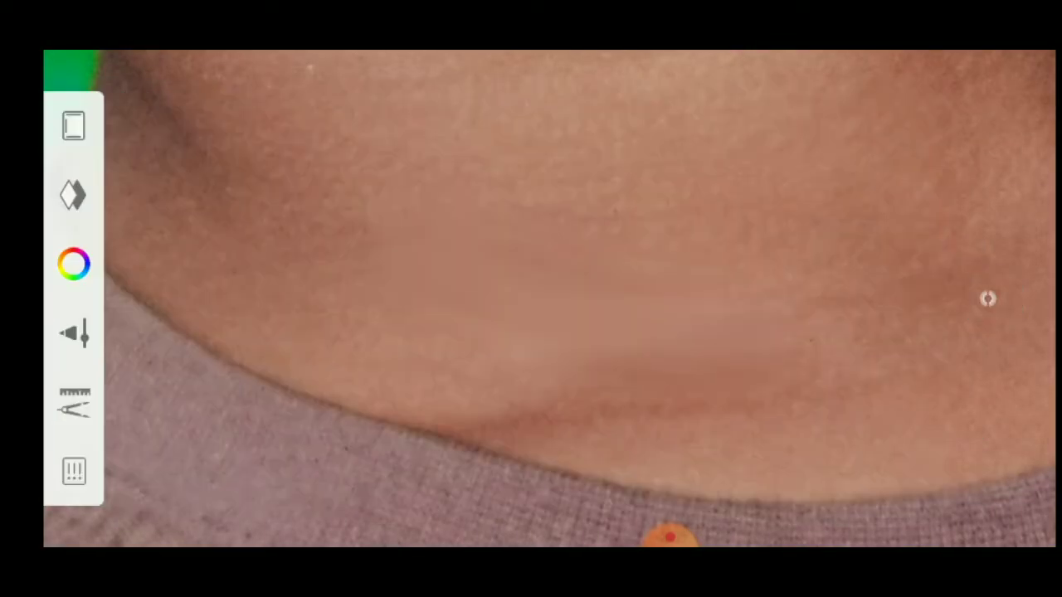
pyautogui.scroll(1, 988, 299)
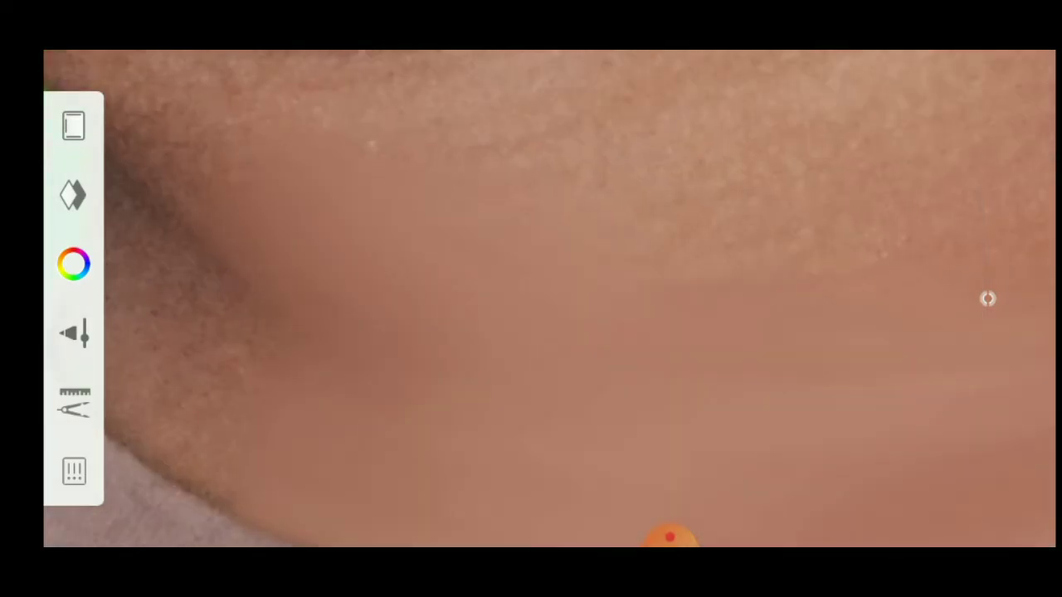
pyautogui.scroll(1, 987, 299)
pyautogui.scroll(-1, 987, 298)
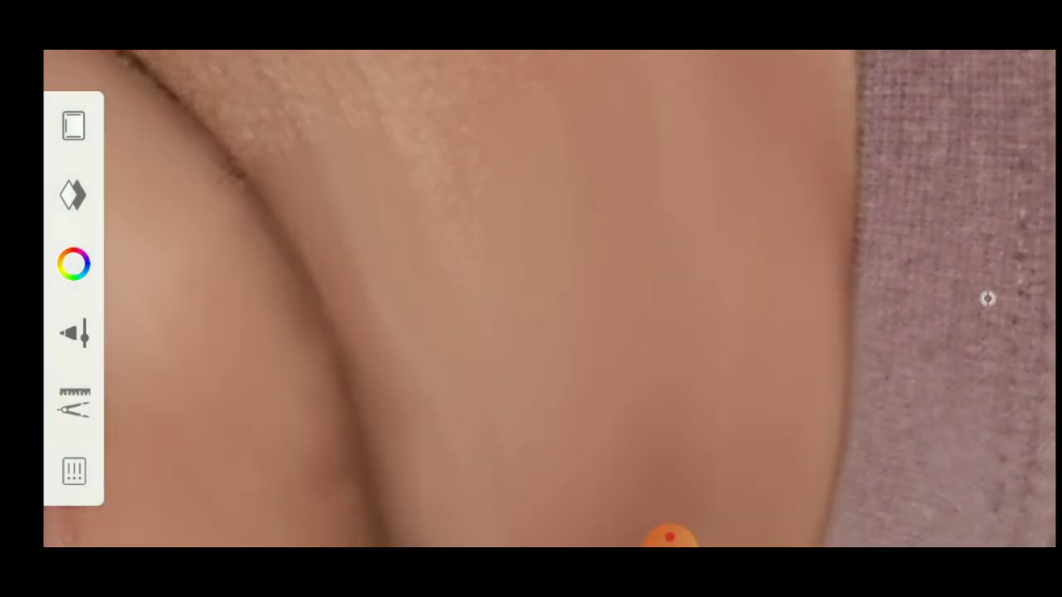
pyautogui.scroll(-1, 987, 299)
pyautogui.scroll(1, 987, 299)
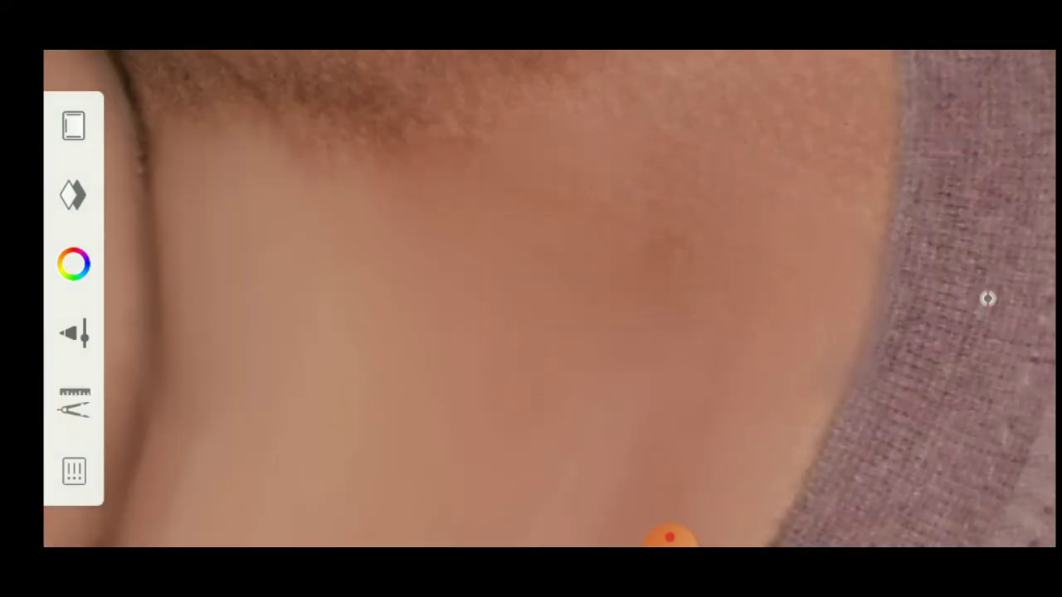
pyautogui.scroll(-1, 987, 299)
pyautogui.scroll(-1, 988, 299)
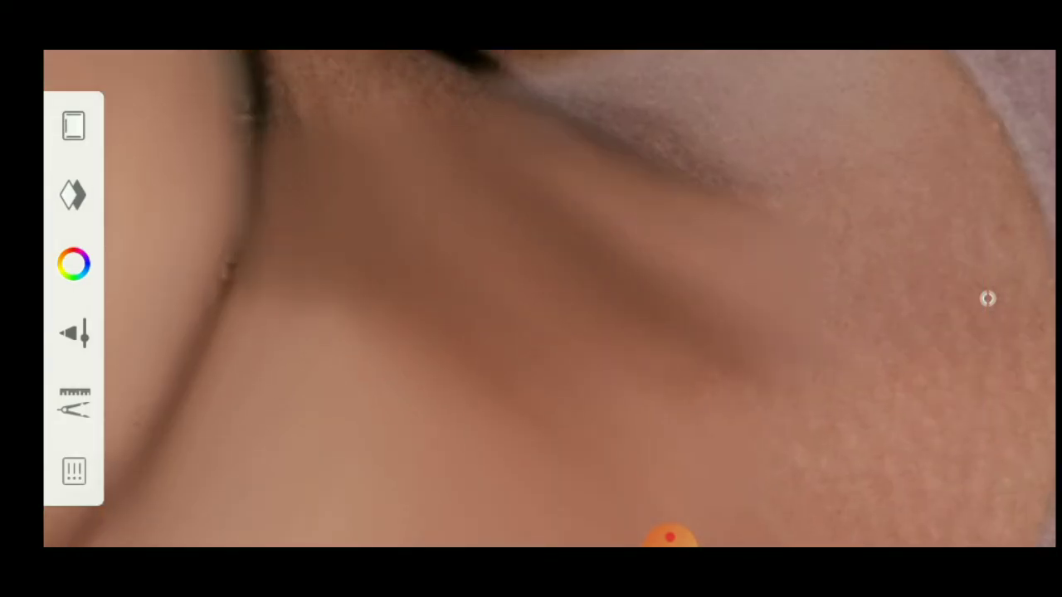
pyautogui.scroll(-1, 987, 299)
# Smudge the neck and collarbone skin smooth beside the collar
pyautogui.scroll(2, 987, 298)
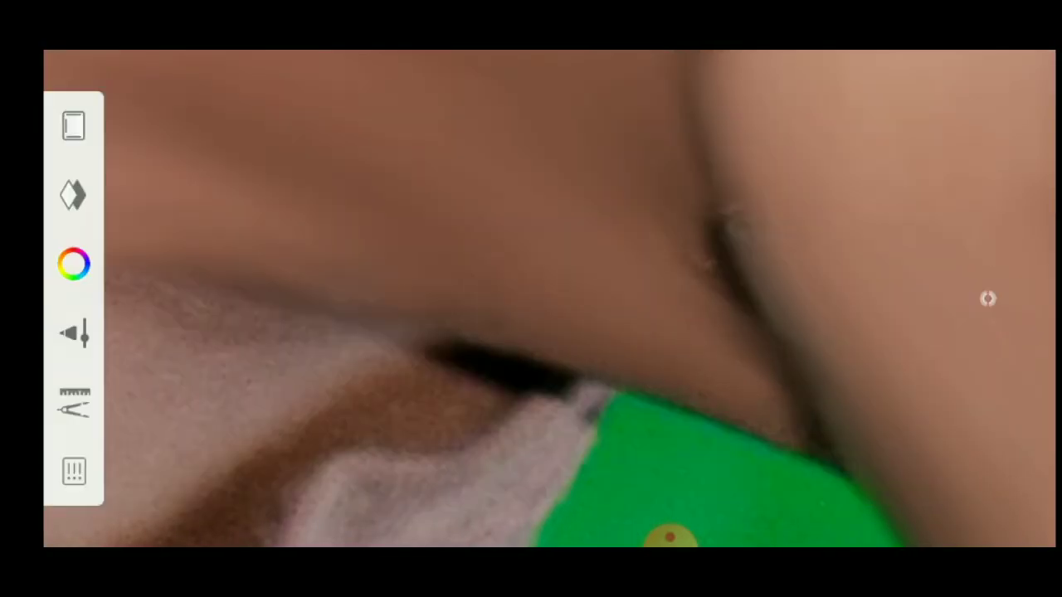
pyautogui.scroll(1, 988, 298)
pyautogui.scroll(3, 547, 298)
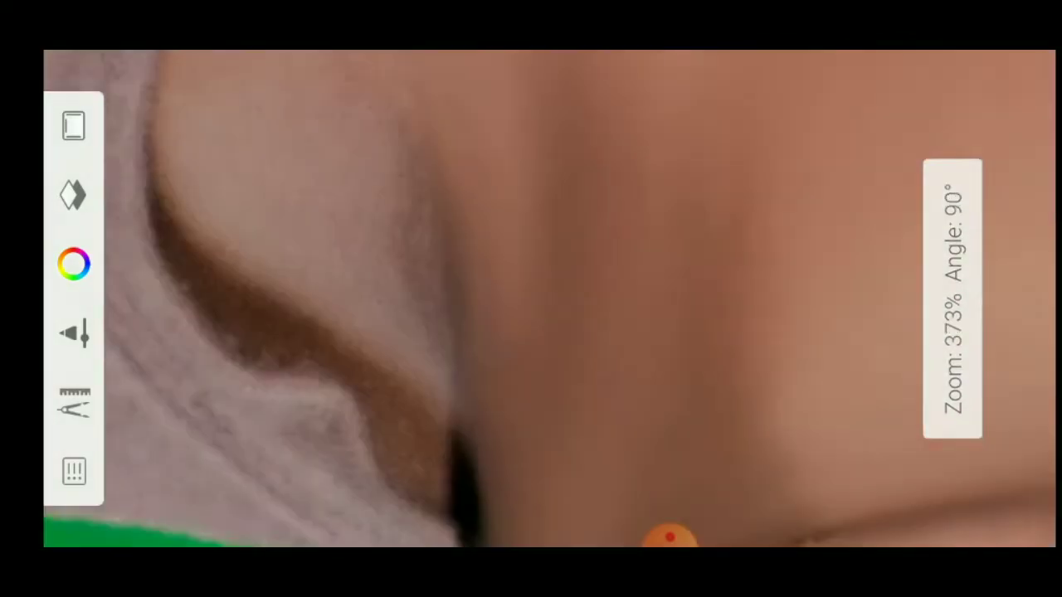
pyautogui.scroll(1, 547, 298)
pyautogui.scroll(-3, 547, 298)
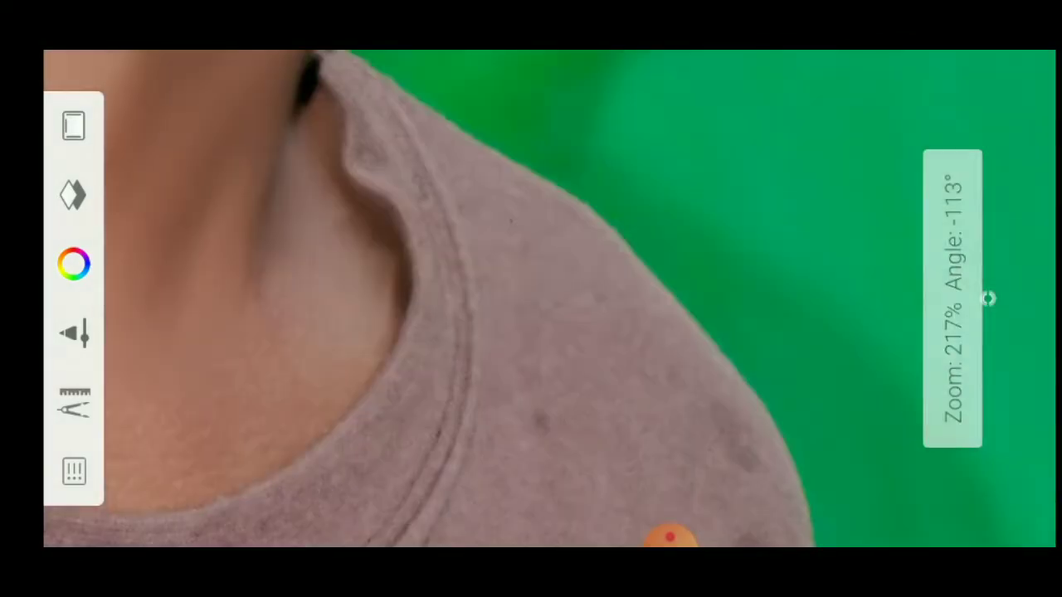
pyautogui.scroll(3, 548, 299)
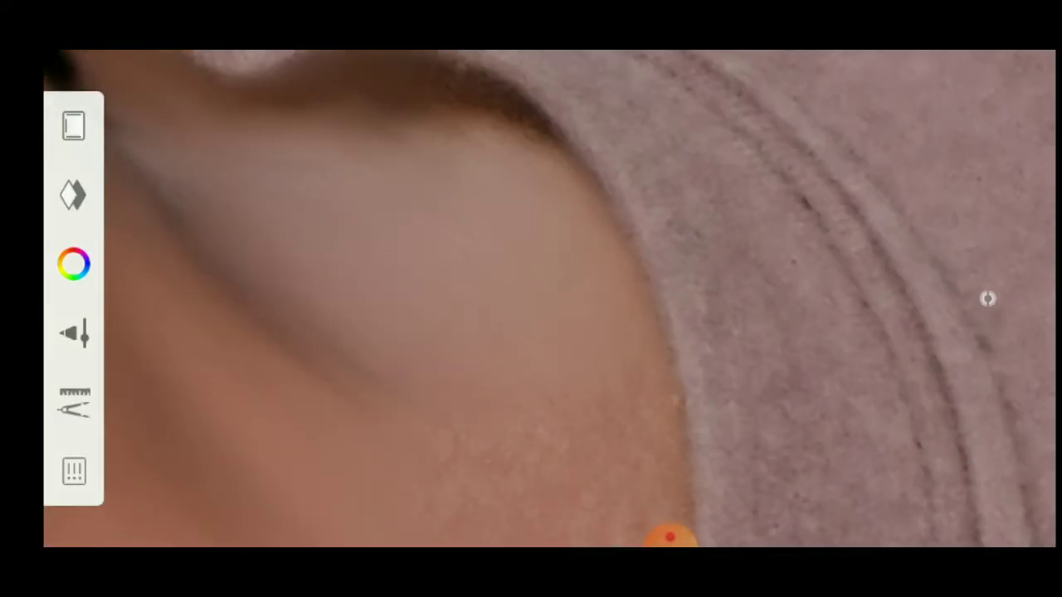
pyautogui.scroll(1, 548, 299)
pyautogui.scroll(-1, 547, 298)
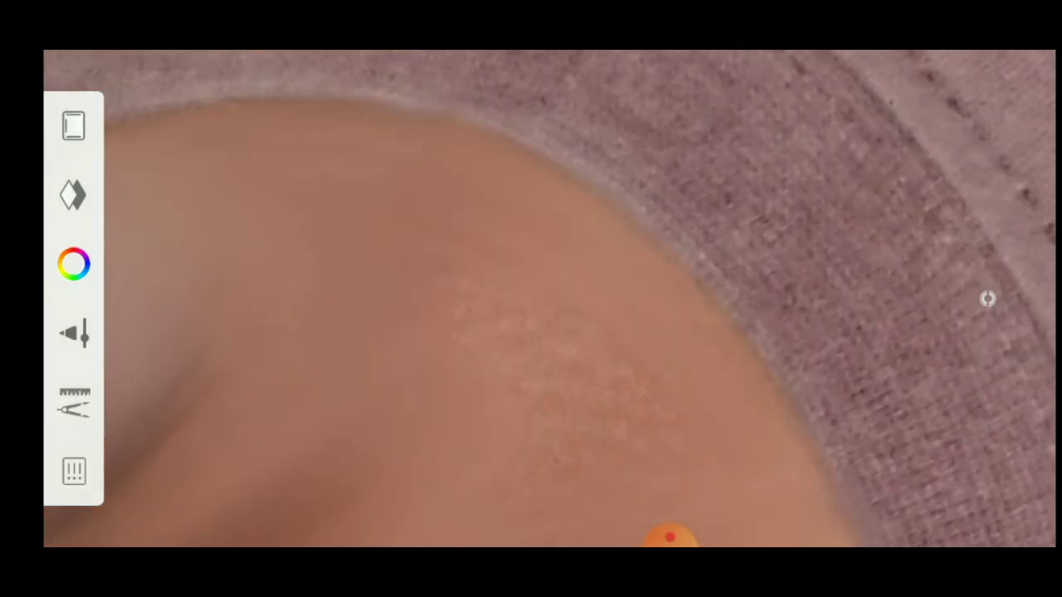
pyautogui.scroll(-1, 548, 299)
pyautogui.scroll(1, 547, 298)
# Zoom onto the chin and confirm the Smudge Soft Flat Brush is at size 9.2
pyautogui.scroll(-5, 548, 299)
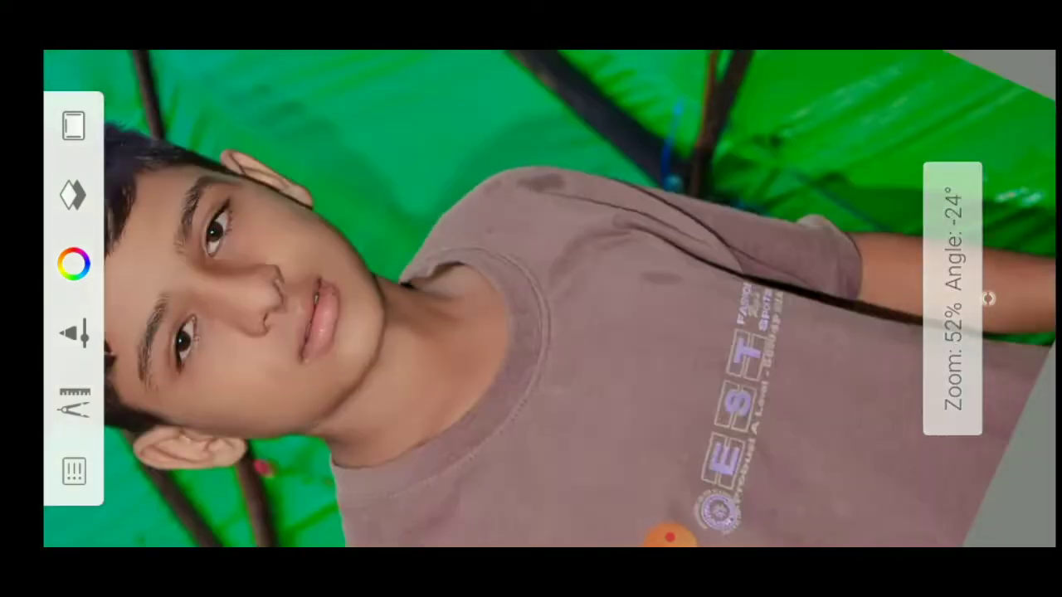
pyautogui.scroll(4, 548, 299)
pyautogui.scroll(-4, 547, 298)
pyautogui.scroll(3, 547, 298)
pyautogui.scroll(4, 548, 299)
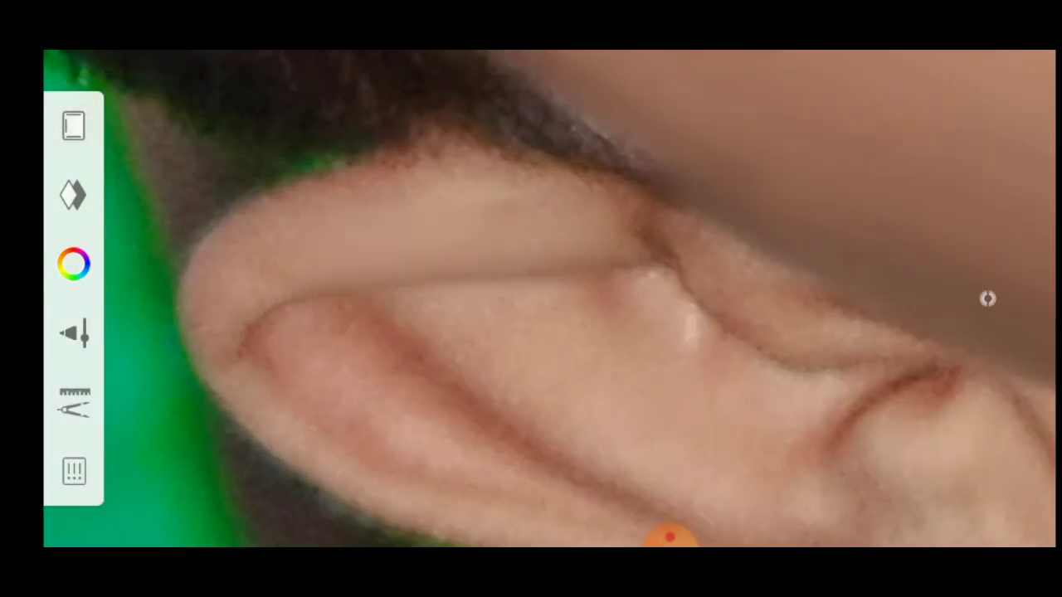
pyautogui.scroll(3, 548, 298)
pyautogui.scroll(-1, 548, 299)
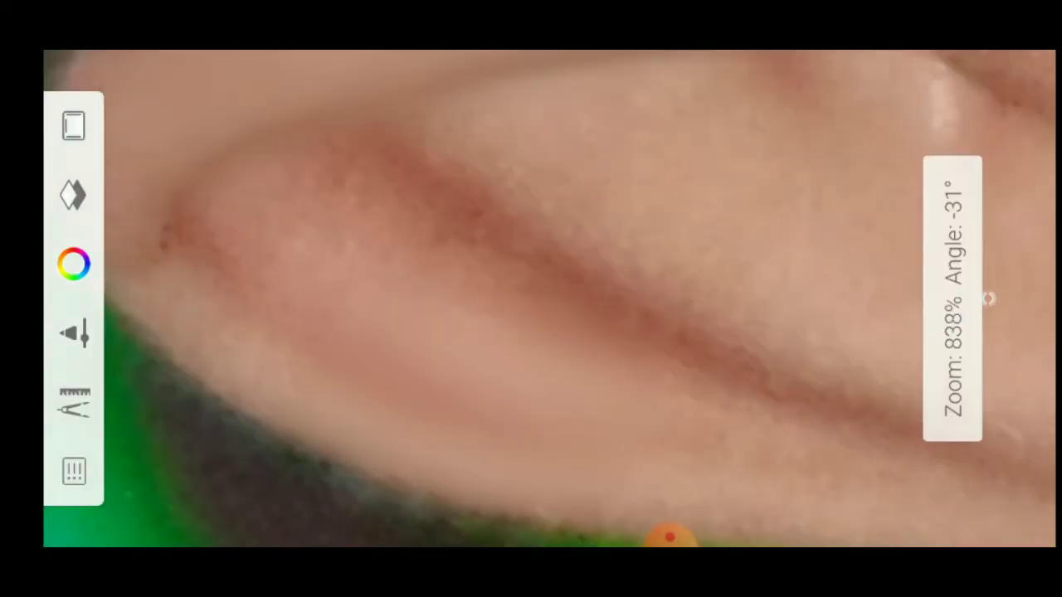
pyautogui.click(73, 194)
pyautogui.click(987, 299)
# Smudge the chin, neck and shoulder skin along the green background until smooth
pyautogui.scroll(2, 547, 299)
pyautogui.scroll(-1, 547, 299)
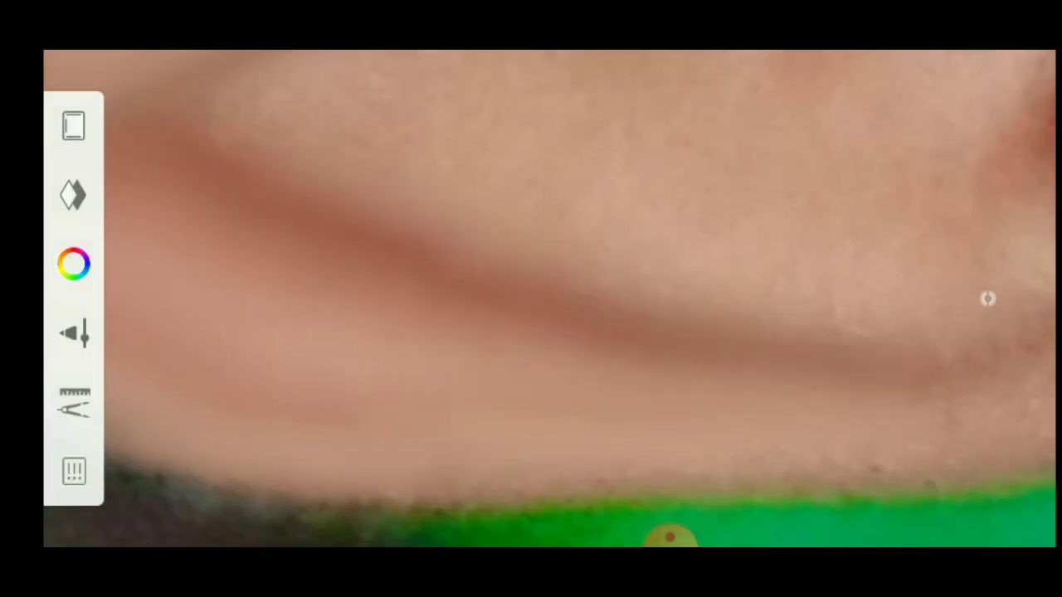
pyautogui.scroll(-1, 547, 298)
pyautogui.scroll(-1, 547, 299)
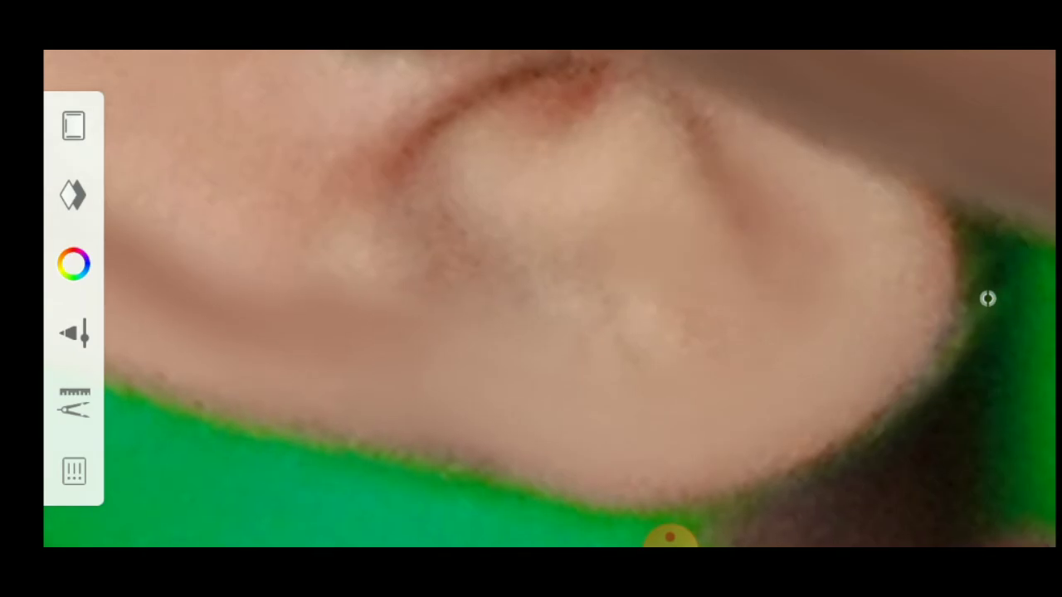
pyautogui.scroll(-1, 548, 299)
pyautogui.scroll(-1, 548, 299)
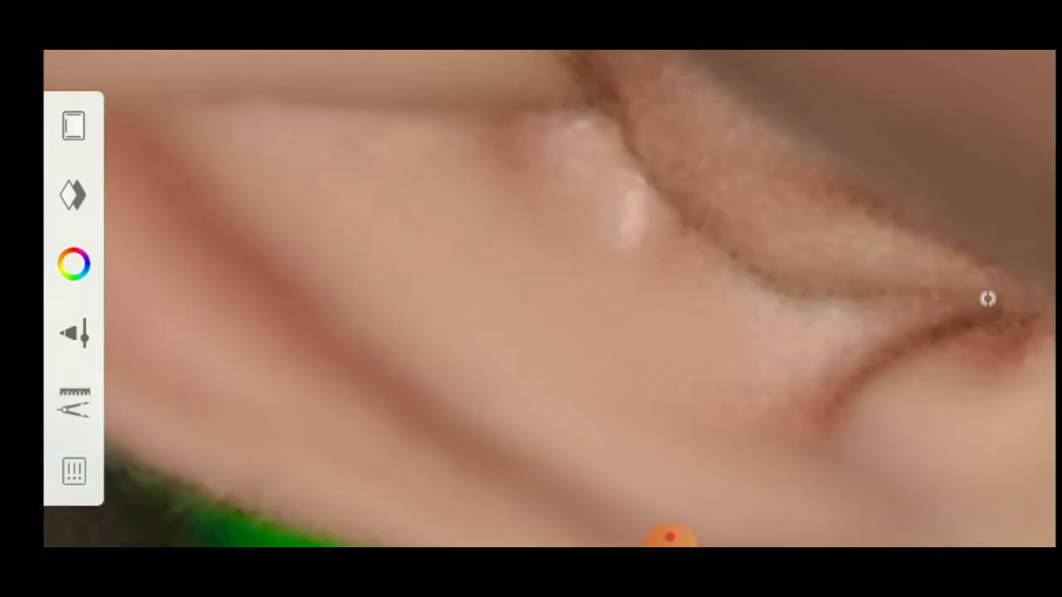
pyautogui.scroll(-1, 548, 298)
pyautogui.scroll(-1, 548, 299)
pyautogui.scroll(-1, 547, 298)
pyautogui.scroll(-1, 547, 299)
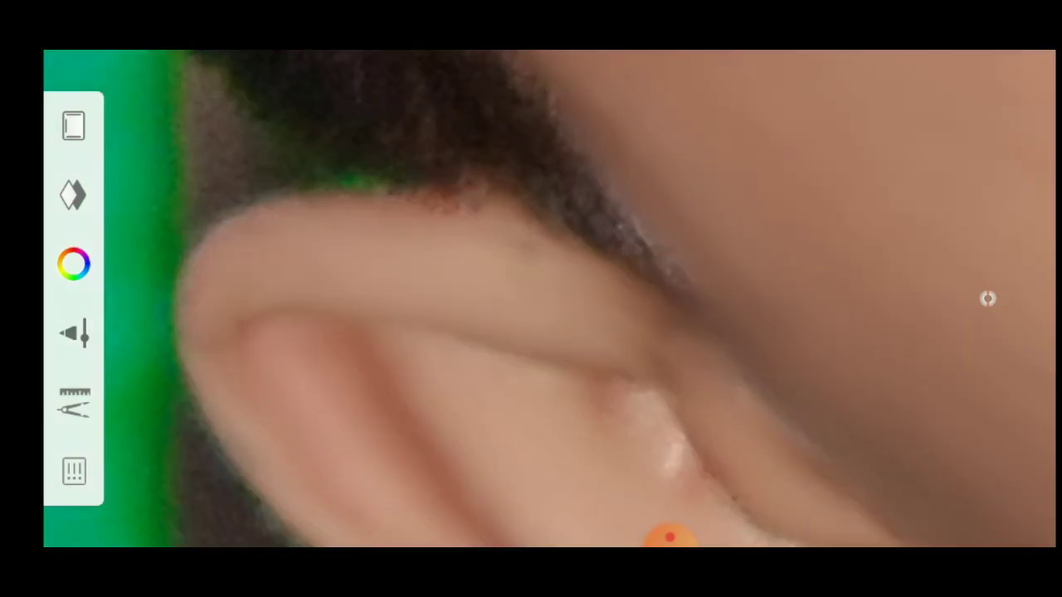
pyautogui.scroll(-3, 547, 298)
pyautogui.scroll(3, 547, 299)
pyautogui.scroll(-2, 547, 299)
pyautogui.scroll(3, 547, 299)
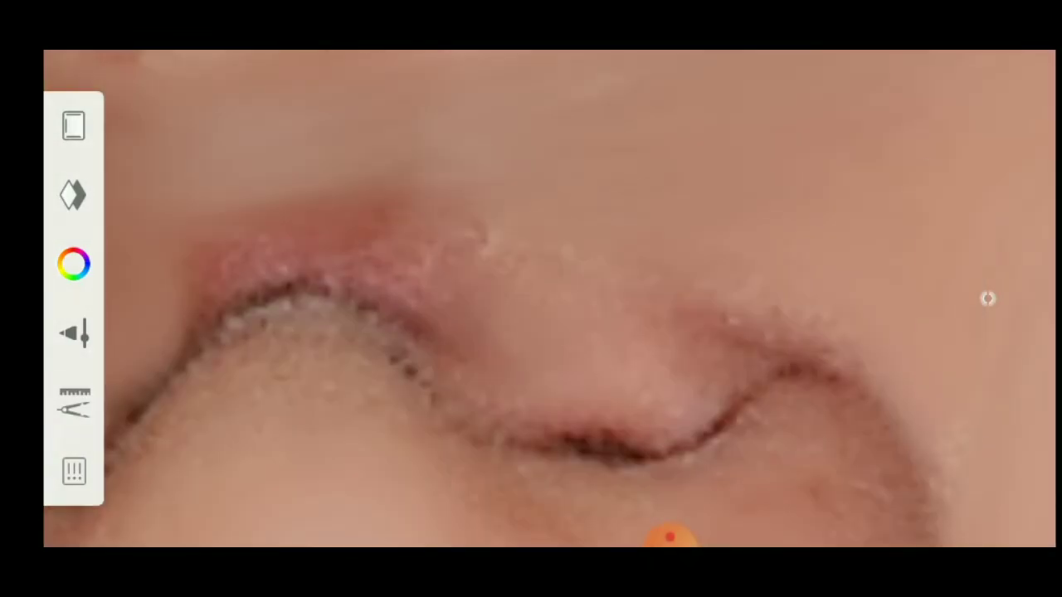
pyautogui.scroll(1, 548, 299)
pyautogui.scroll(-1, 547, 299)
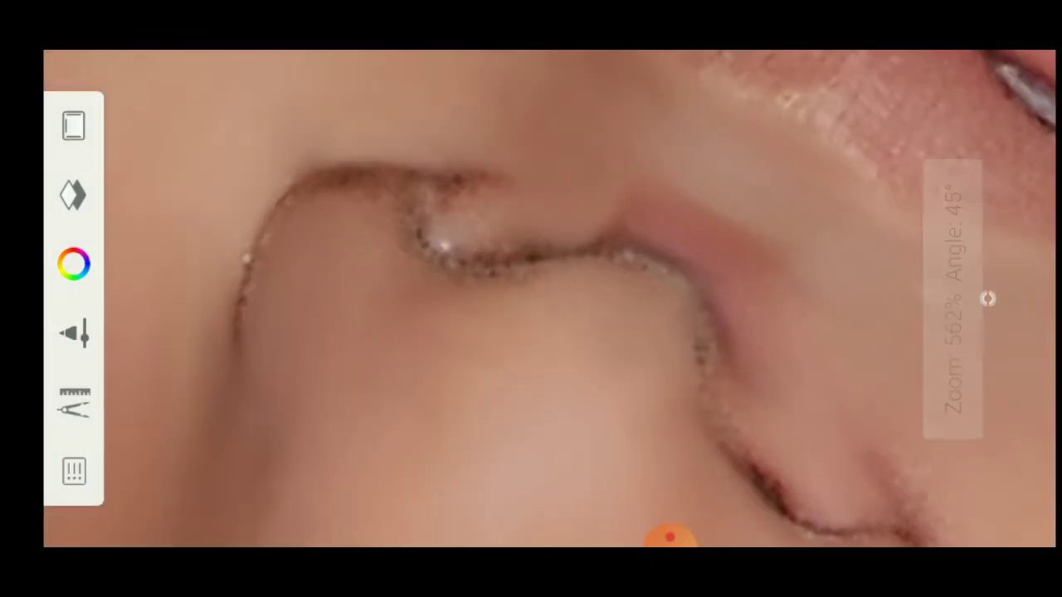
pyautogui.scroll(-2, 547, 298)
pyautogui.scroll(3, 548, 299)
pyautogui.scroll(-1, 547, 299)
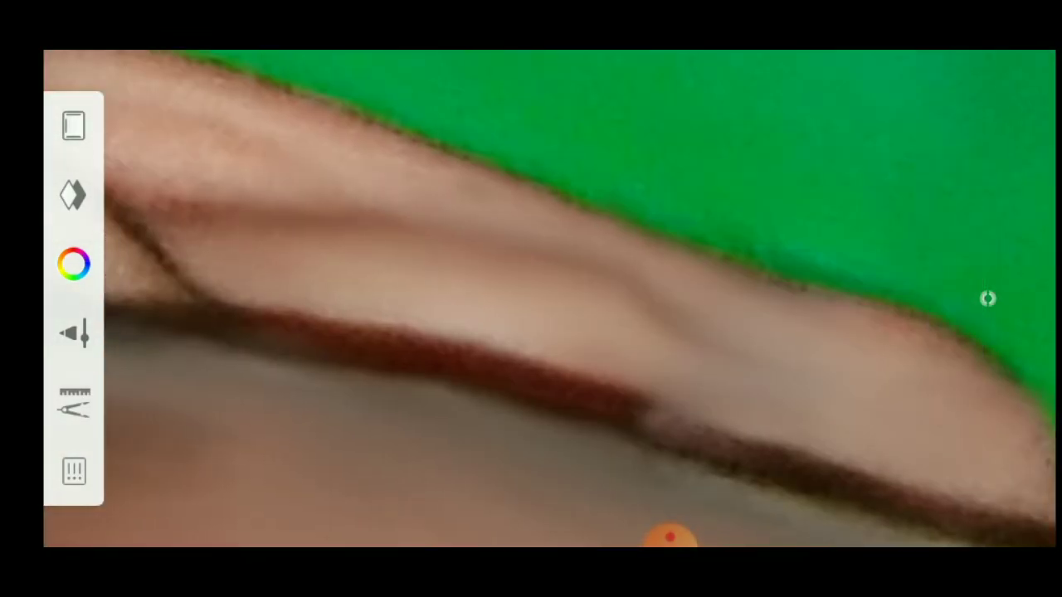
pyautogui.scroll(-1, 547, 298)
pyautogui.scroll(-2, 548, 299)
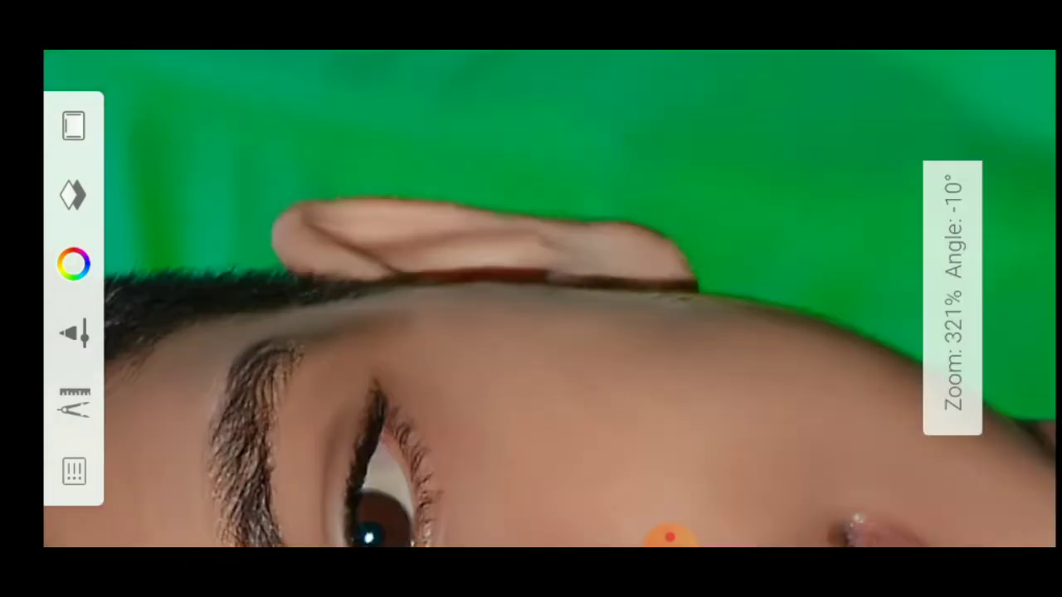
pyautogui.scroll(-3, 548, 299)
pyautogui.scroll(3, 547, 298)
pyautogui.scroll(1, 548, 299)
pyautogui.scroll(-3, 548, 298)
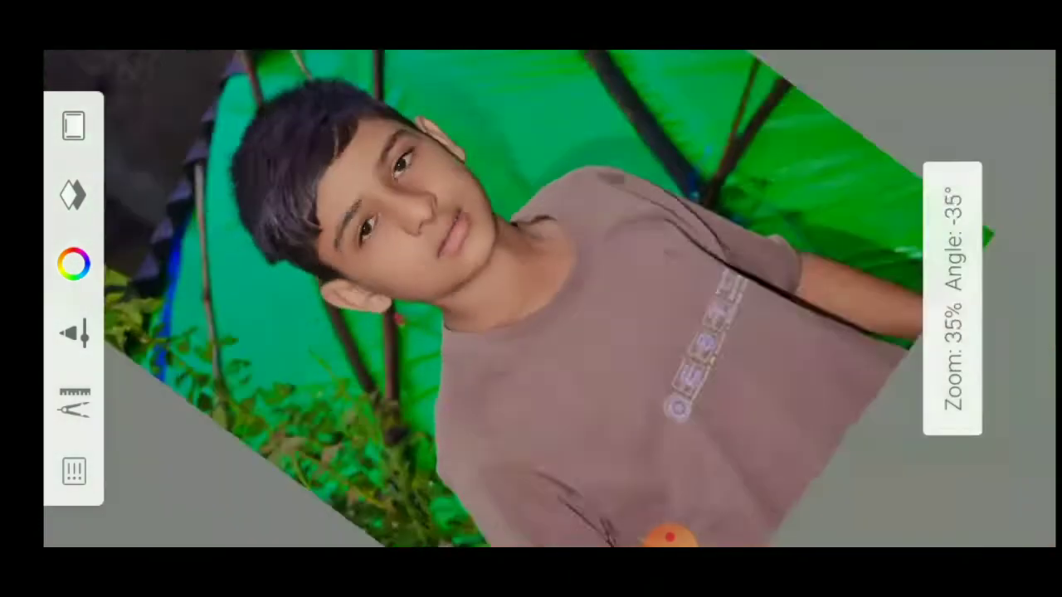
pyautogui.scroll(2, 547, 298)
pyautogui.scroll(2, 548, 298)
pyautogui.scroll(2, 547, 298)
pyautogui.scroll(-1, 548, 298)
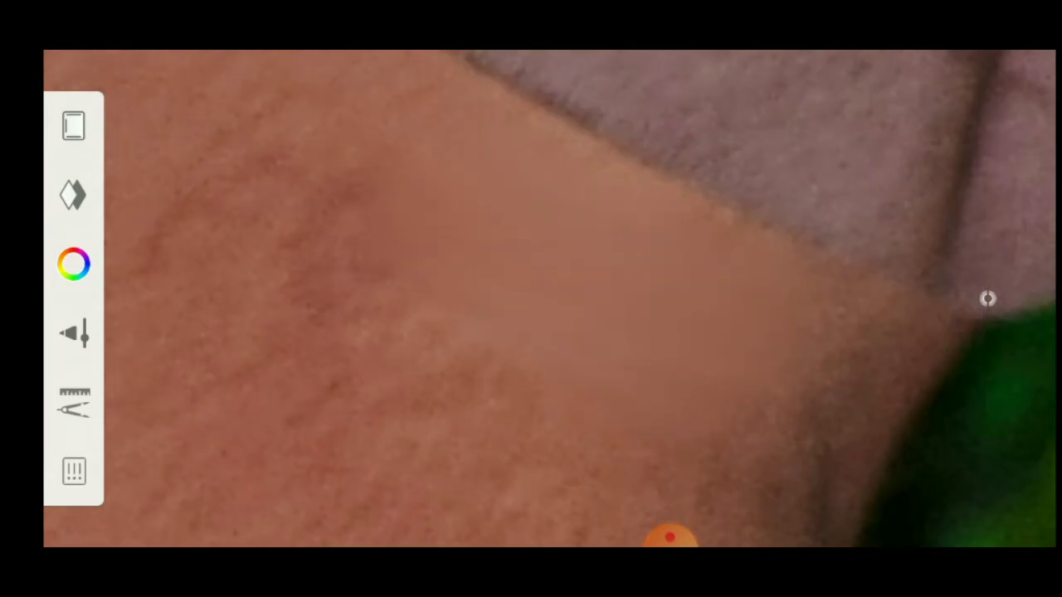
pyautogui.scroll(-1, 547, 299)
pyautogui.scroll(-1, 547, 298)
pyautogui.scroll(-1, 548, 299)
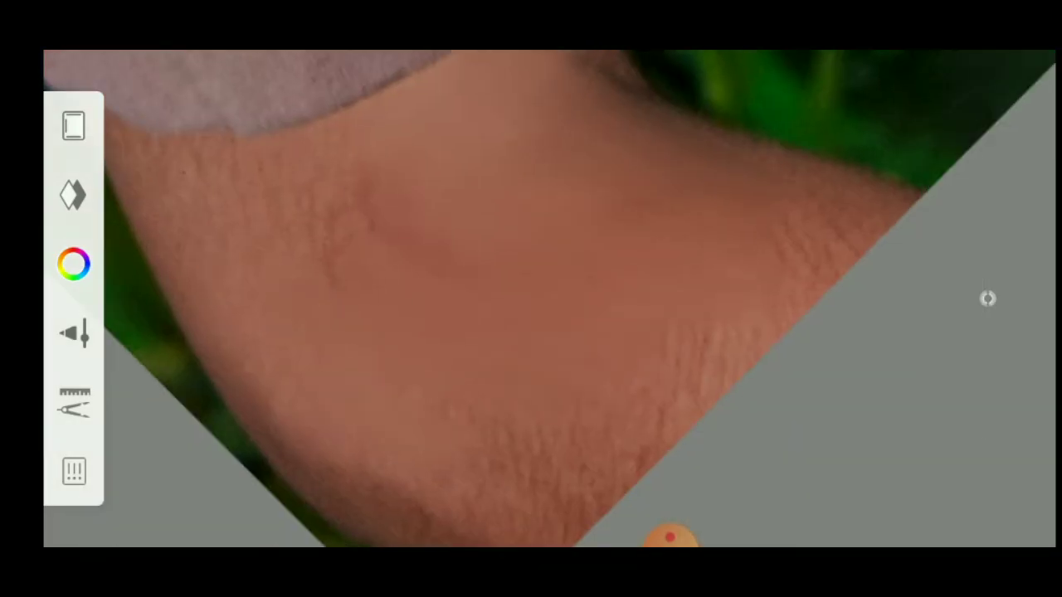
pyautogui.scroll(-1, 987, 298)
pyautogui.scroll(1, 987, 299)
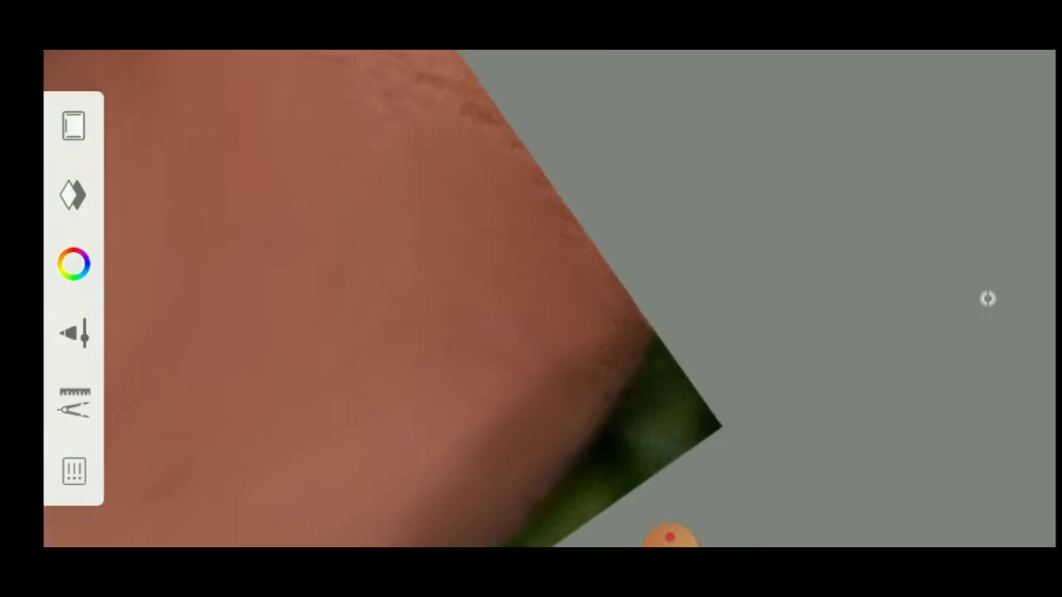
pyautogui.scroll(-1, 987, 299)
pyautogui.scroll(-1, 987, 299)
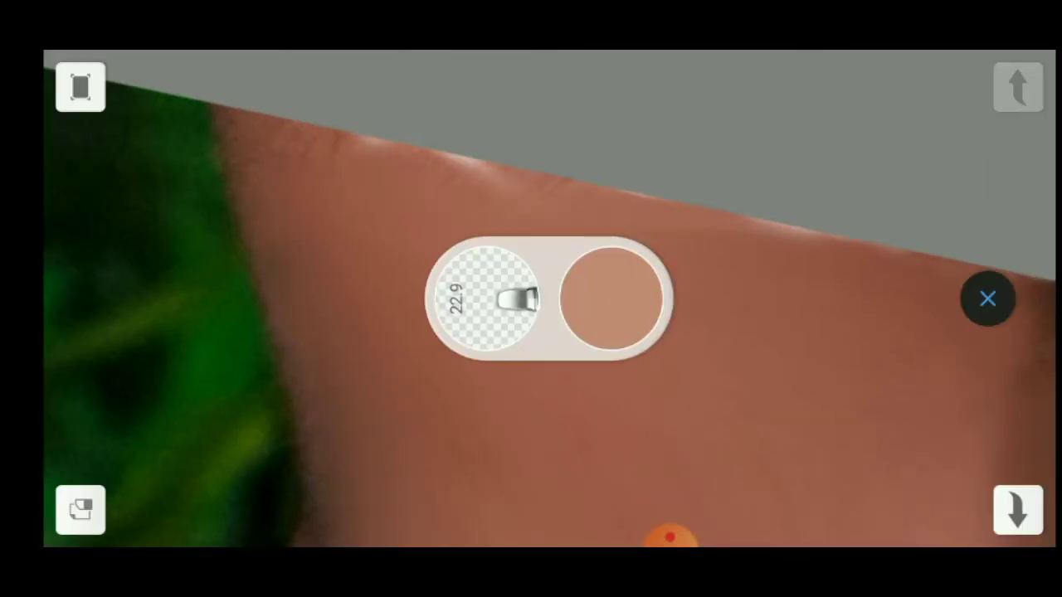
pyautogui.scroll(-1, 987, 299)
pyautogui.scroll(-1, 987, 299)
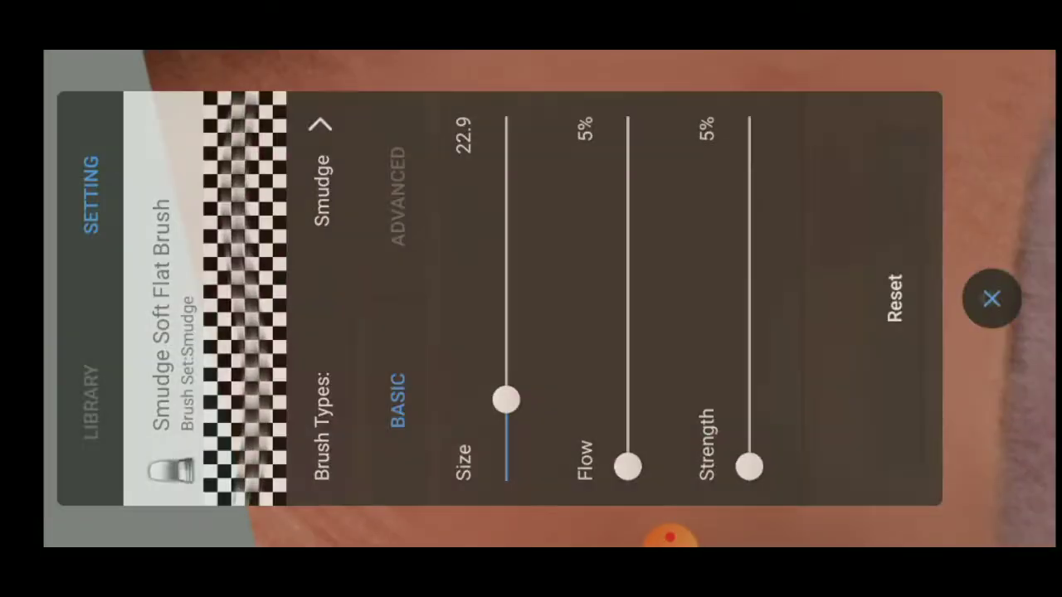
pyautogui.scroll(-1, 987, 299)
pyautogui.scroll(1, 987, 299)
pyautogui.scroll(-1, 987, 299)
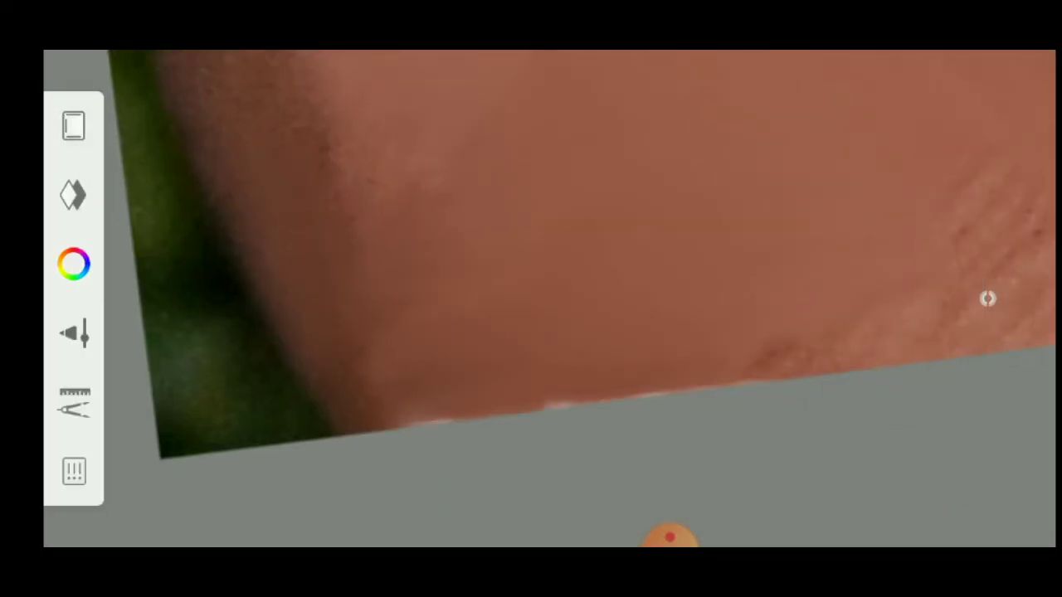
pyautogui.scroll(-1, 987, 299)
pyautogui.scroll(-1, 987, 299)
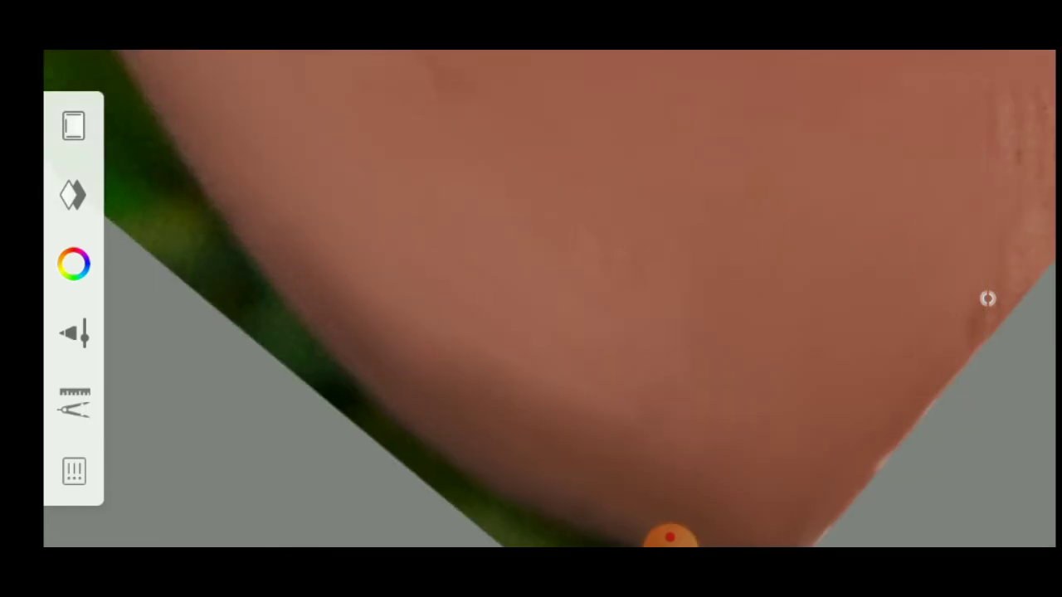
pyautogui.scroll(-1, 987, 299)
pyautogui.scroll(1, 987, 298)
pyautogui.scroll(-1, 987, 298)
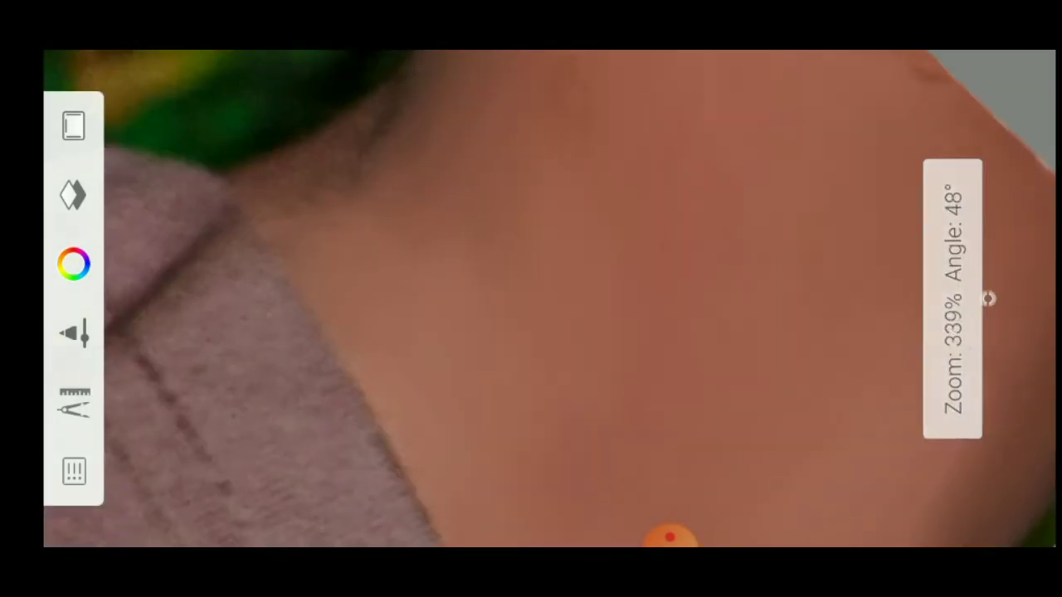
pyautogui.scroll(-1, 987, 299)
pyautogui.scroll(-1, 987, 299)
pyautogui.scroll(-1, 987, 299)
pyautogui.scroll(-1, 987, 298)
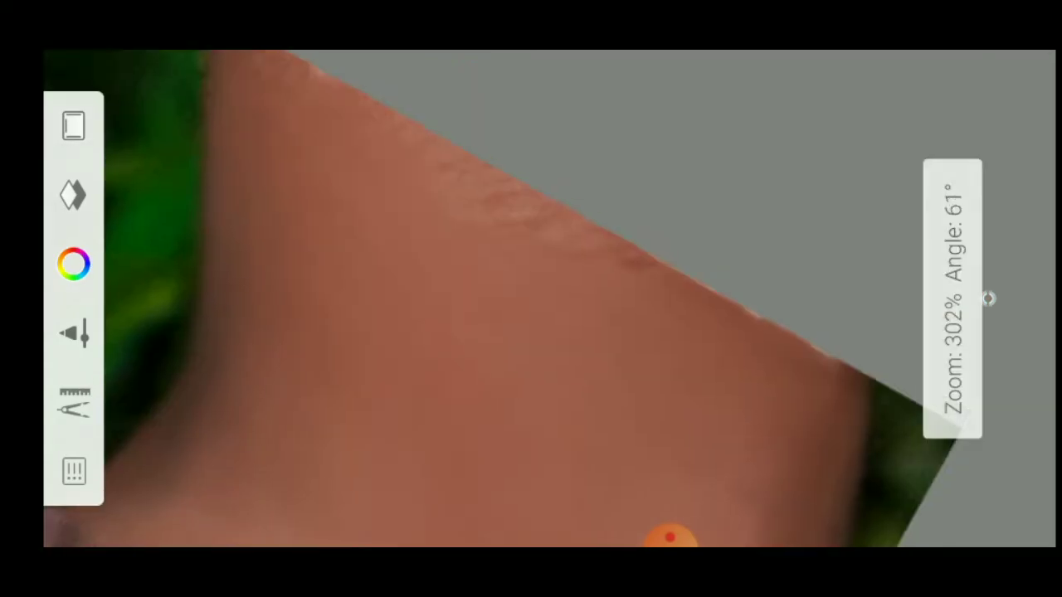
pyautogui.scroll(-1, 987, 299)
pyautogui.scroll(-1, 987, 299)
pyautogui.scroll(-2, 987, 299)
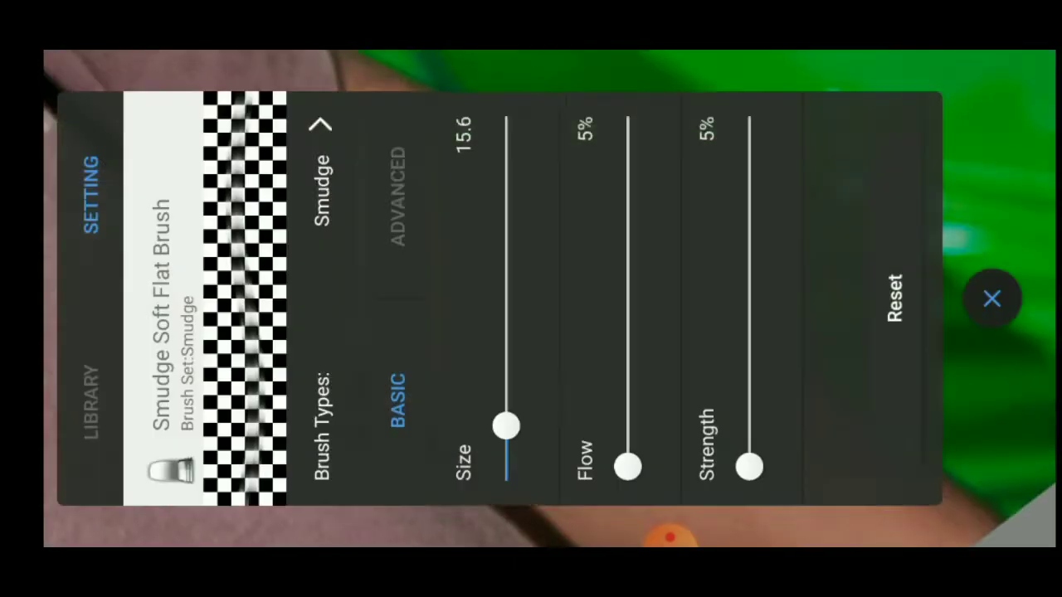
pyautogui.scroll(3, 987, 299)
pyautogui.scroll(1, 987, 299)
pyautogui.scroll(1, 987, 299)
pyautogui.scroll(1, 988, 299)
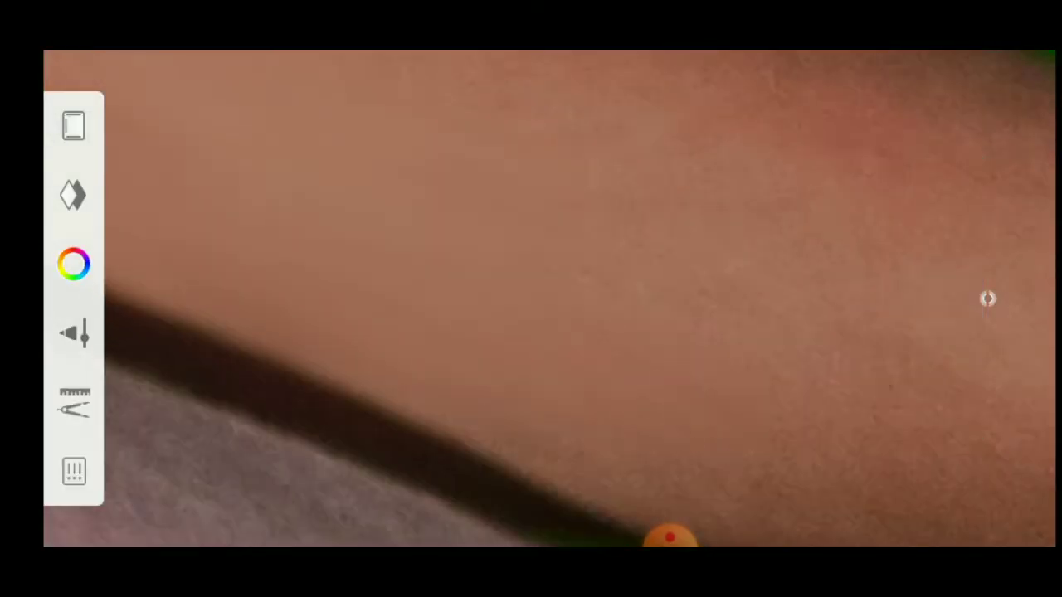
pyautogui.scroll(1, 987, 299)
pyautogui.scroll(1, 987, 298)
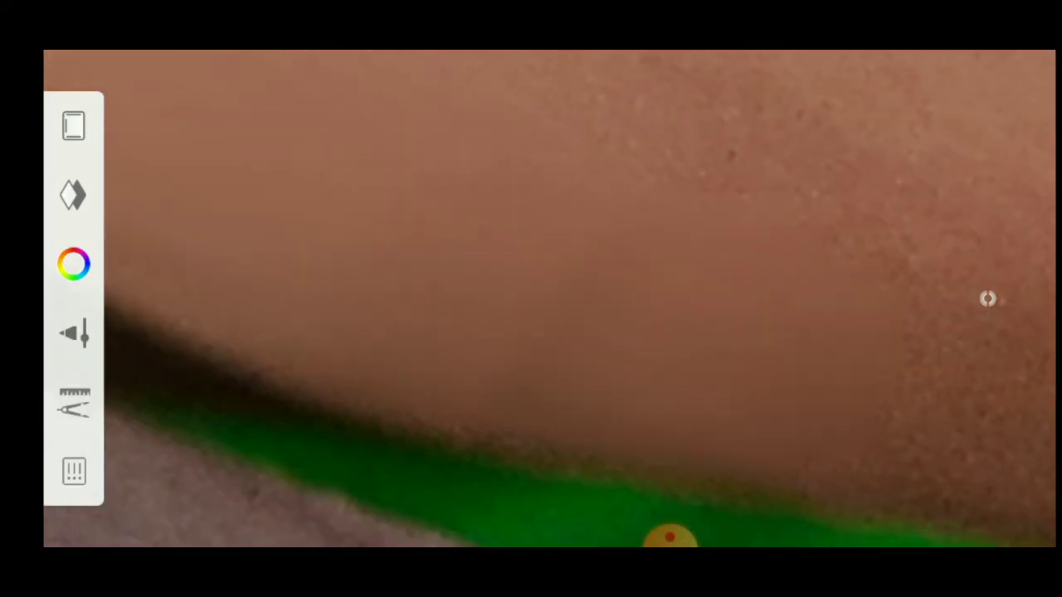
pyautogui.scroll(-1, 987, 299)
pyautogui.scroll(-1, 987, 299)
pyautogui.scroll(-1, 987, 298)
pyautogui.scroll(-1, 987, 298)
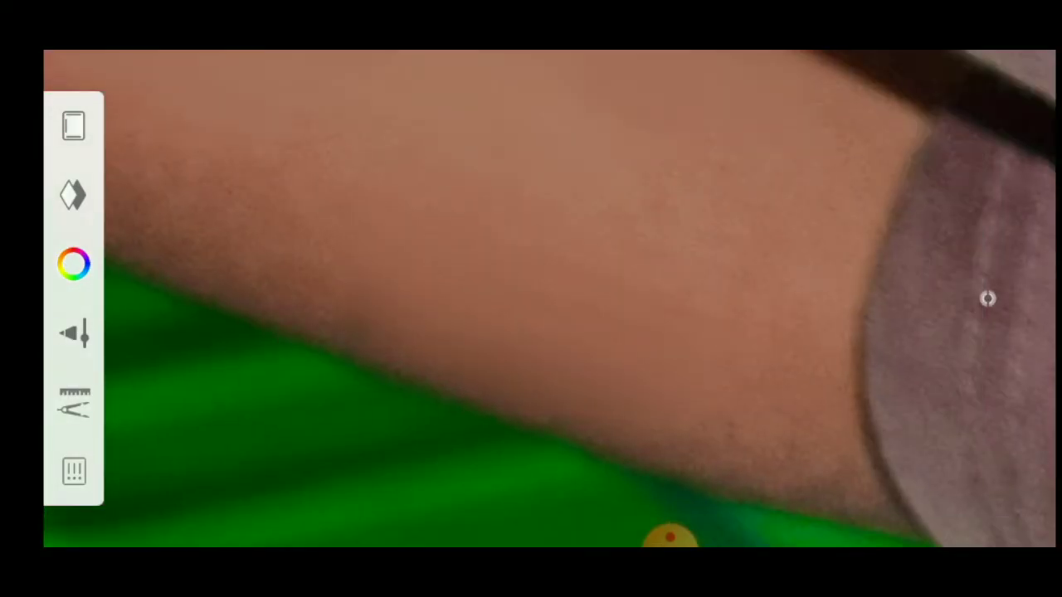
pyautogui.scroll(-1, 987, 299)
pyautogui.scroll(-1, 987, 298)
pyautogui.scroll(-1, 987, 299)
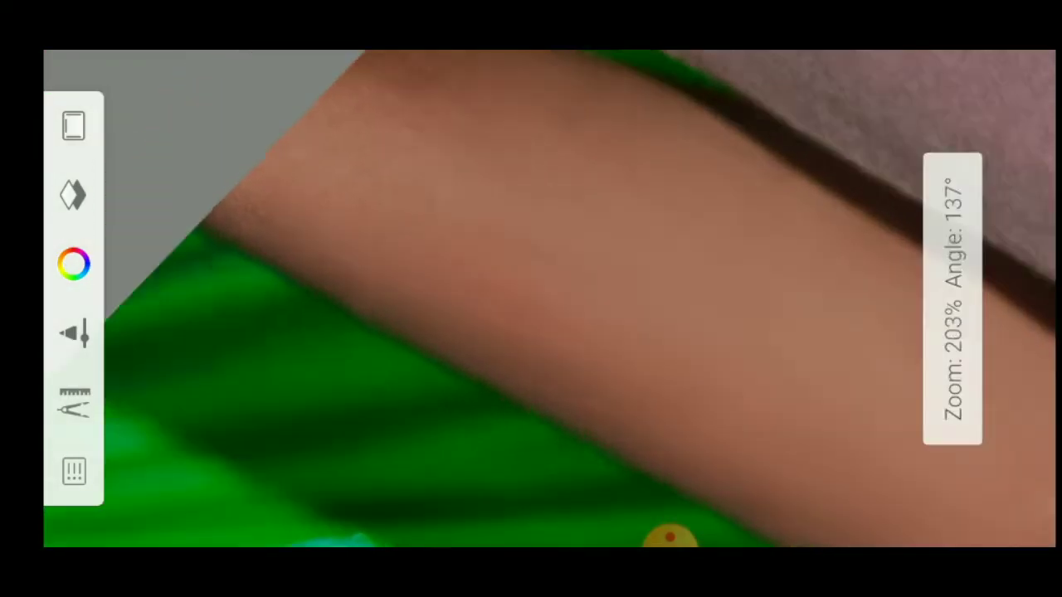
pyautogui.scroll(-1, 987, 299)
pyautogui.scroll(1, 987, 299)
pyautogui.scroll(2, 987, 298)
pyautogui.scroll(1, 987, 298)
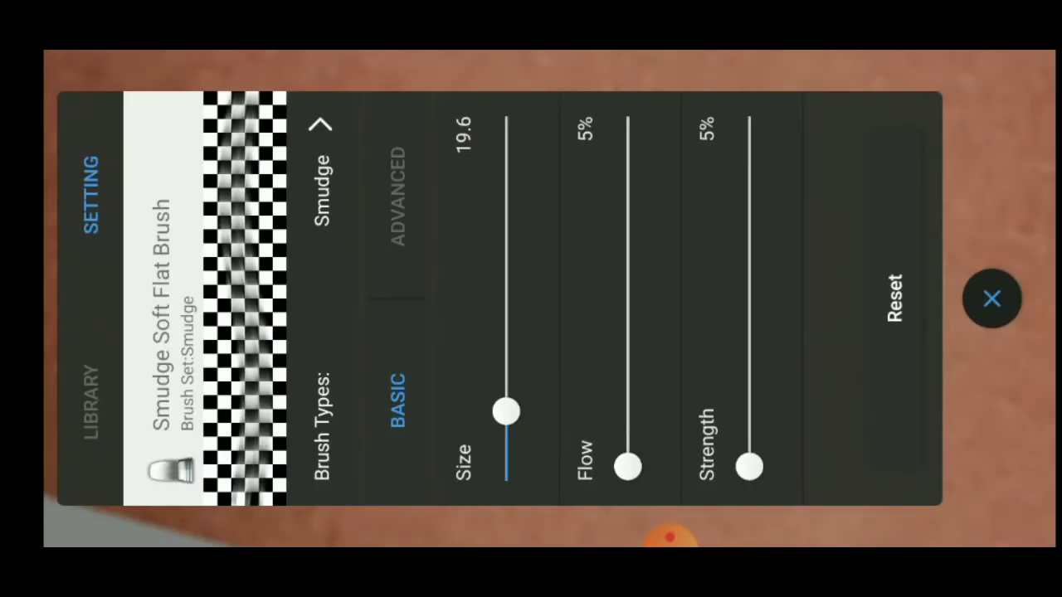
pyautogui.scroll(2, 987, 298)
pyautogui.scroll(-1, 988, 298)
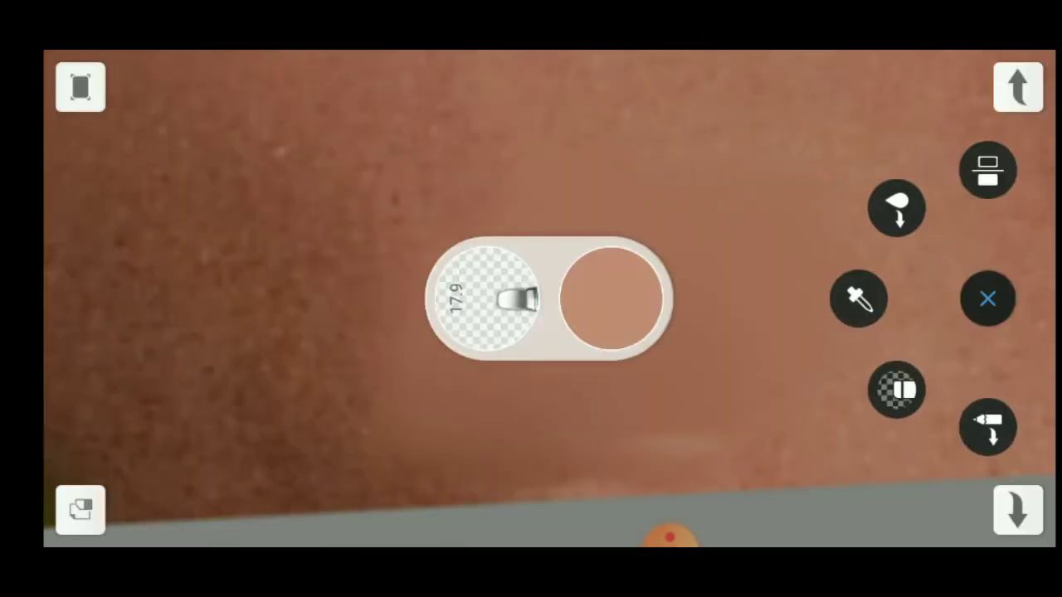
pyautogui.scroll(-1, 987, 298)
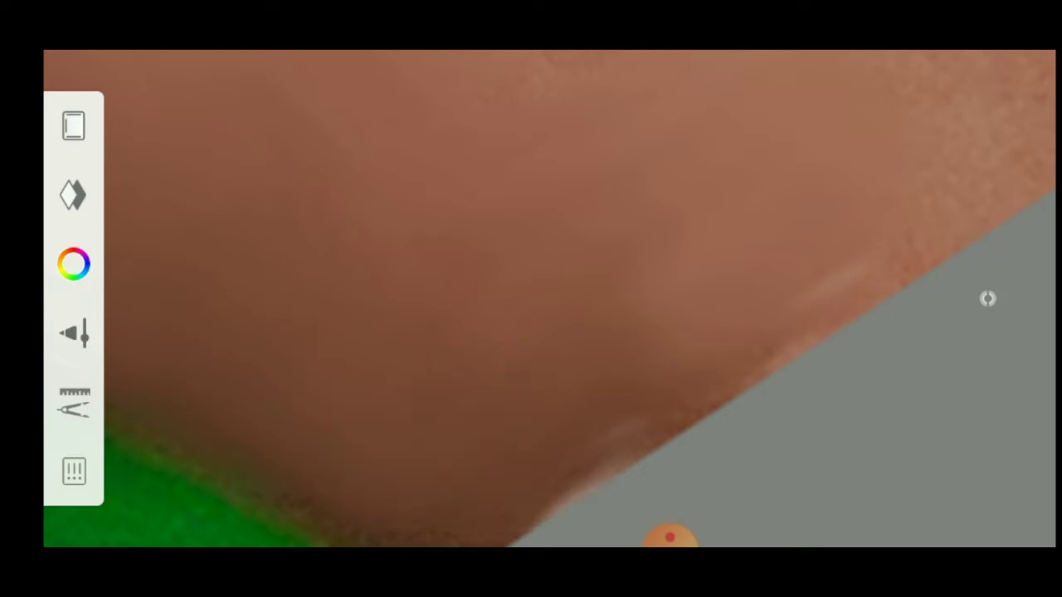
pyautogui.scroll(-1, 987, 299)
pyautogui.scroll(-1, 987, 299)
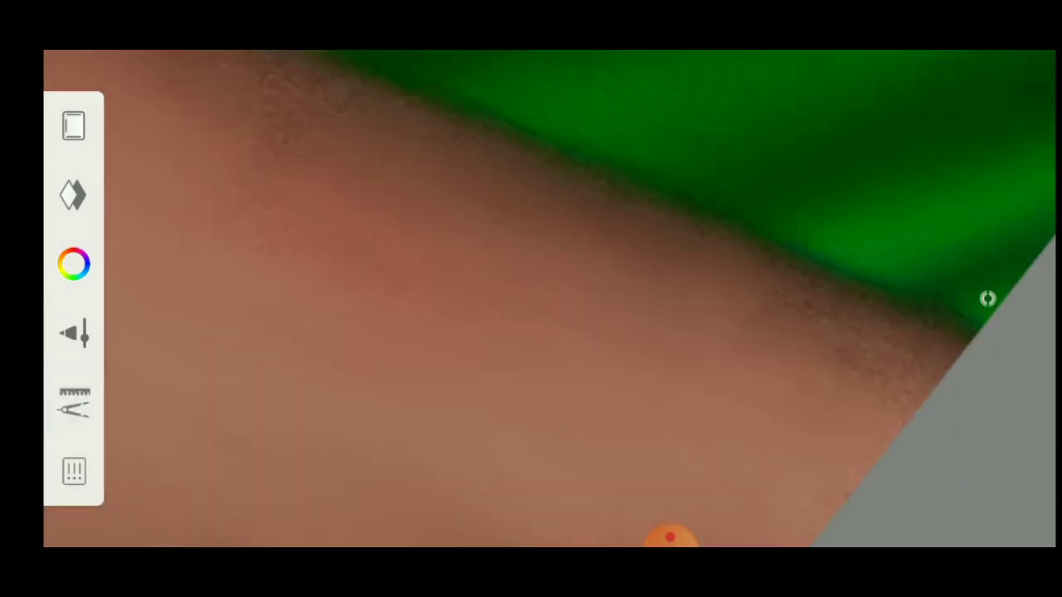
pyautogui.scroll(-1, 987, 299)
pyautogui.scroll(-1, 987, 298)
pyautogui.scroll(-1, 988, 299)
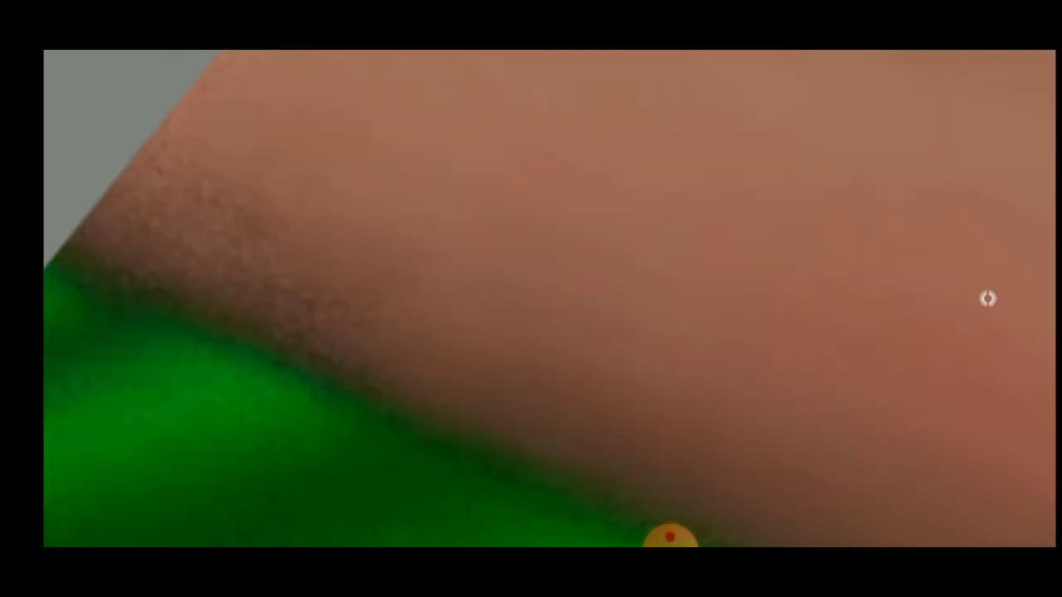
pyautogui.scroll(-1, 987, 298)
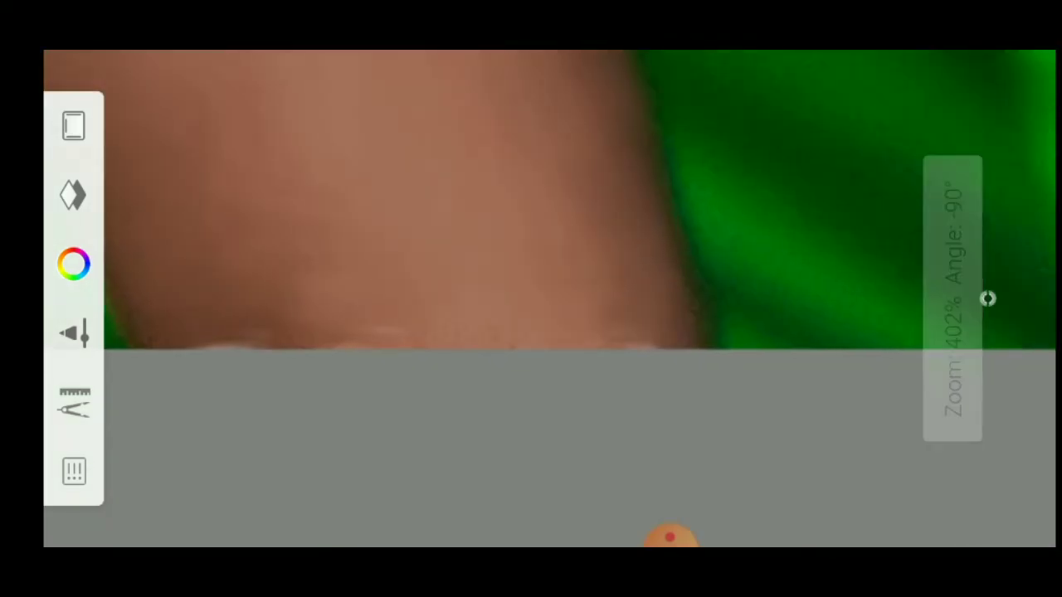
pyautogui.scroll(-1, 987, 298)
pyautogui.scroll(-1, 987, 298)
pyautogui.scroll(1, 987, 298)
pyautogui.scroll(5, 988, 299)
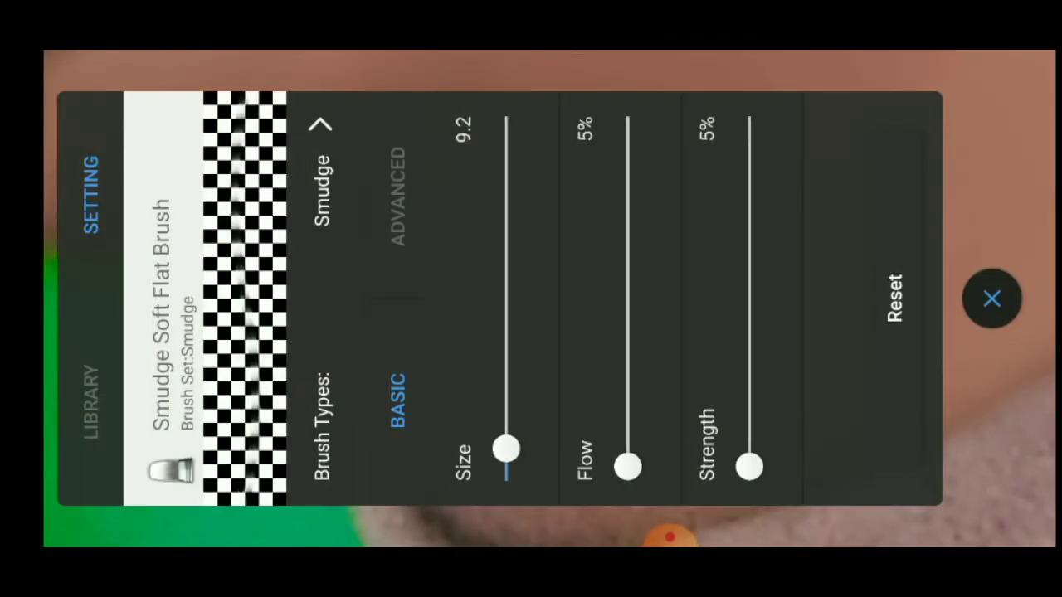
pyautogui.scroll(-1, 987, 299)
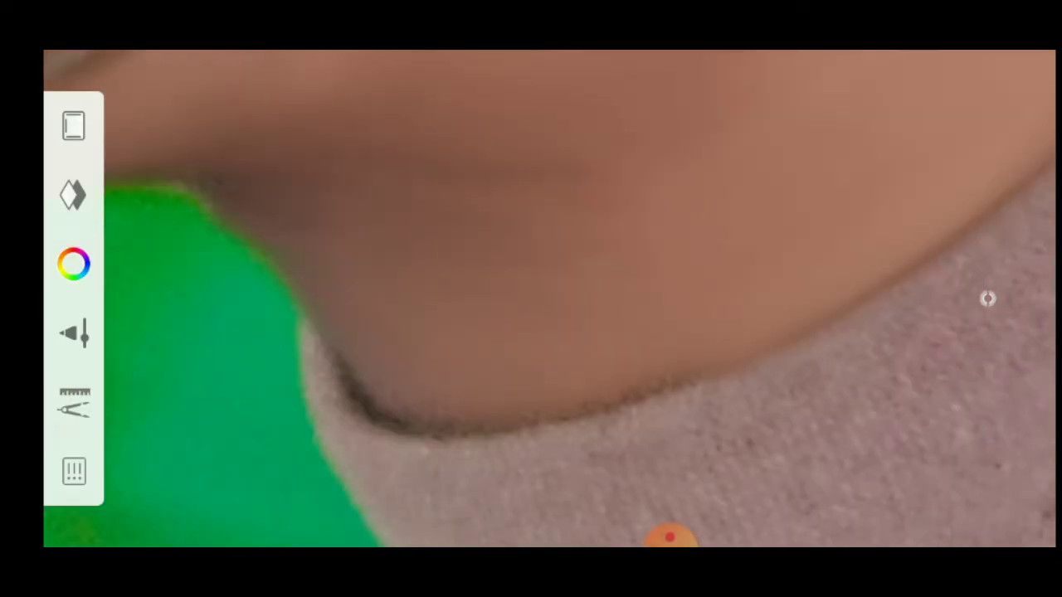
pyautogui.scroll(1, 987, 298)
pyautogui.scroll(-2, 988, 299)
pyautogui.scroll(-4, 987, 298)
# Zoom onto the lips and check the smudge brush's size and strength
pyautogui.scroll(5, 987, 299)
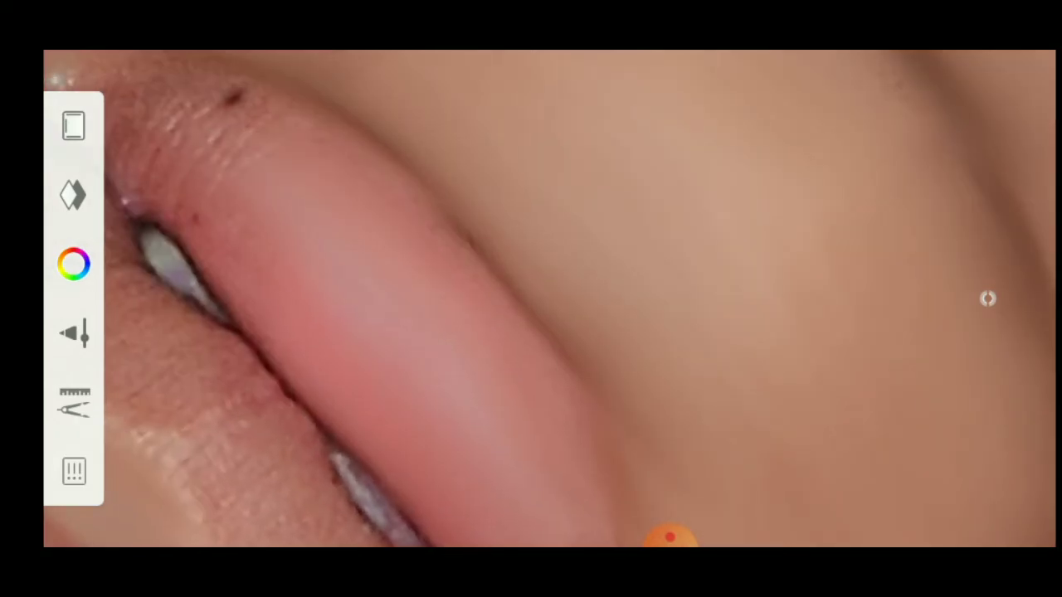
pyautogui.scroll(2, 987, 299)
pyautogui.click(988, 299)
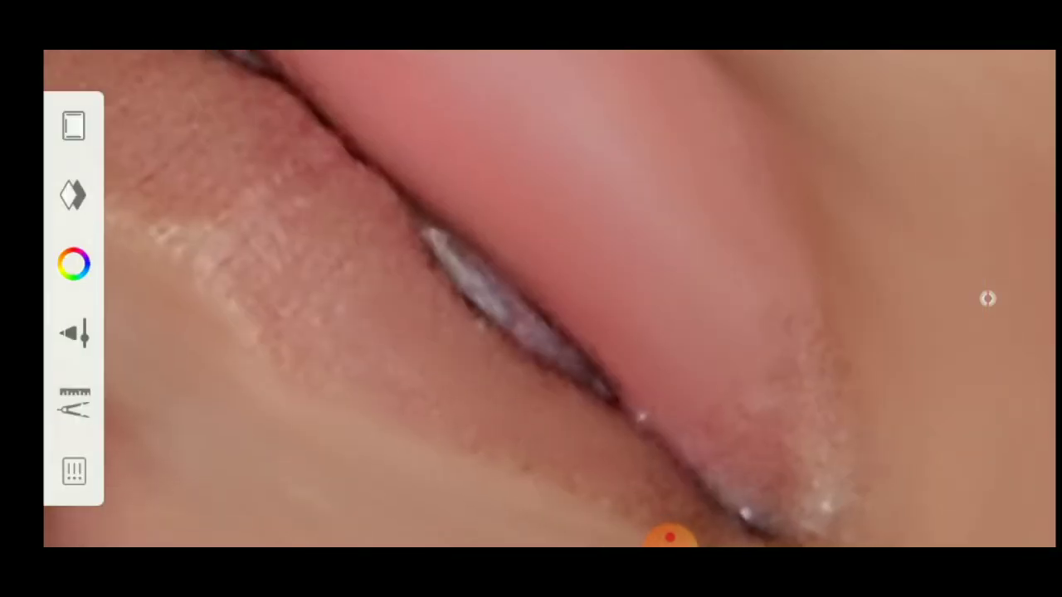
pyautogui.scroll(1, 987, 299)
pyautogui.scroll(-2, 987, 299)
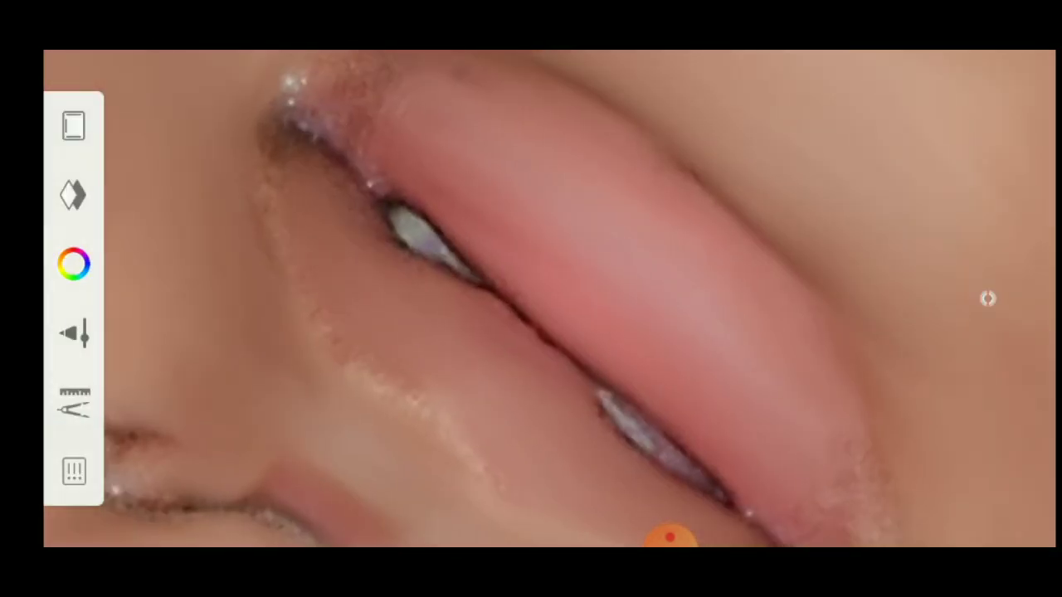
pyautogui.scroll(2, 987, 298)
pyautogui.scroll(-2, 987, 299)
# Smudge the skin at both lip corners, then zoom out to the whole portrait
pyautogui.scroll(2, 987, 299)
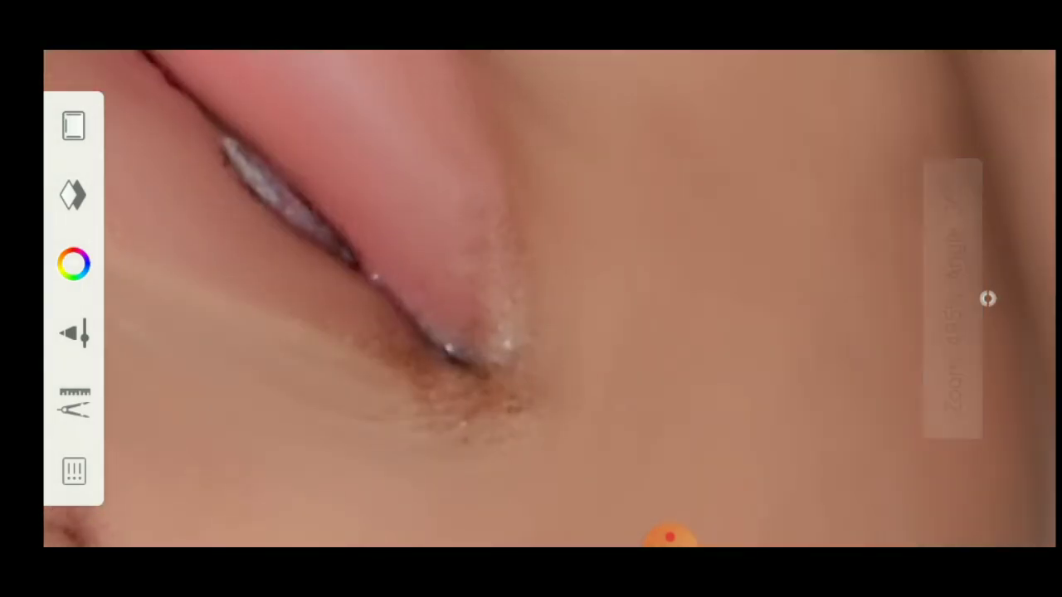
pyautogui.scroll(1, 987, 299)
pyautogui.scroll(1, 987, 299)
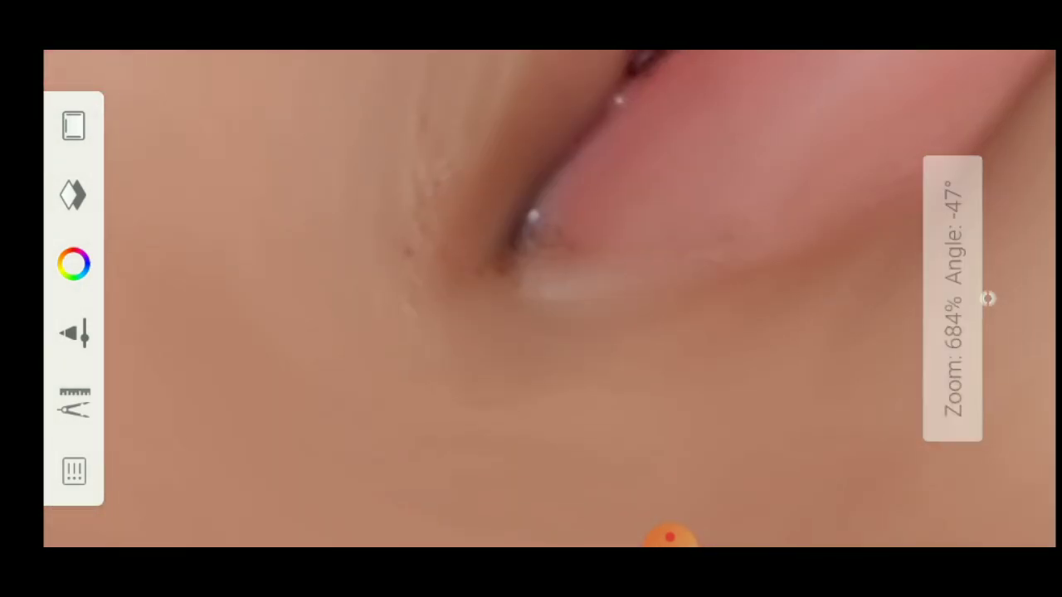
pyautogui.scroll(-3, 987, 299)
pyautogui.scroll(-1, 987, 298)
pyautogui.scroll(2, 987, 299)
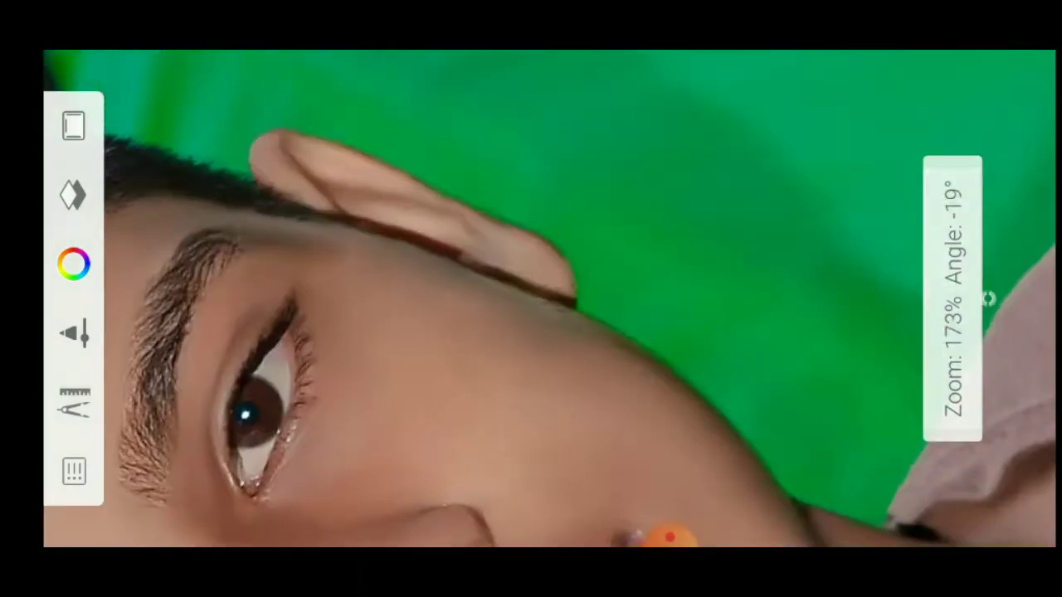
pyautogui.scroll(2, 987, 298)
pyautogui.scroll(-3, 988, 299)
pyautogui.scroll(-2, 988, 298)
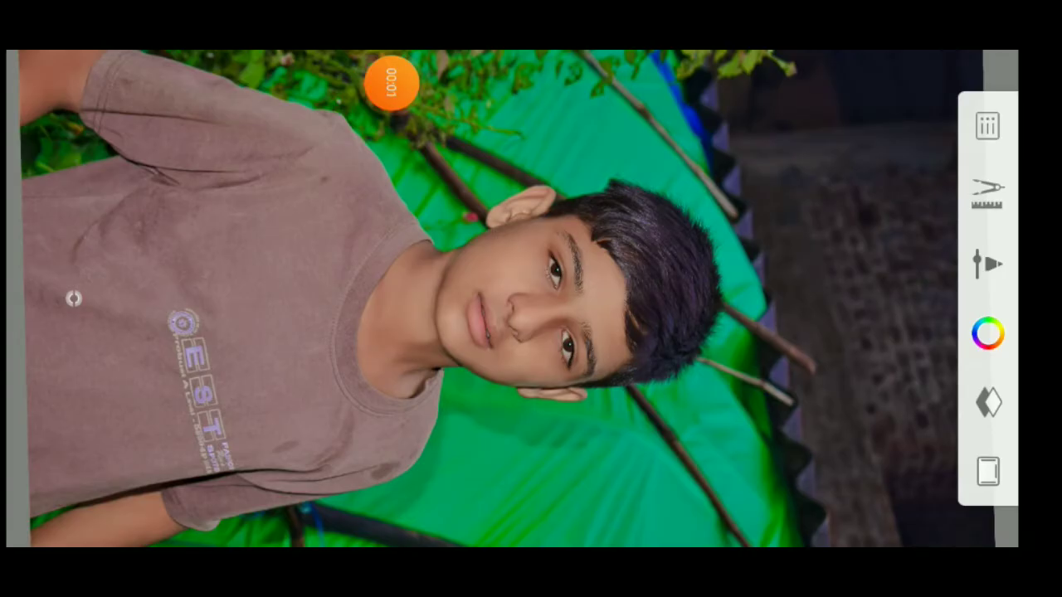
# Select the Traditional Medium Brush from the library at size 25.5 and 100% opacity
pyautogui.click(987, 334)
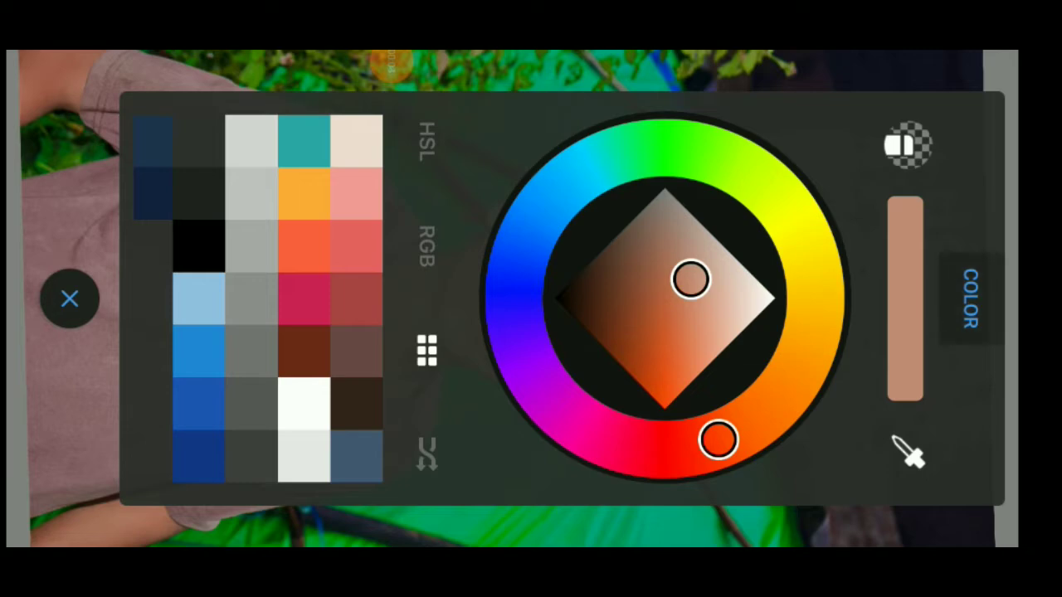
pyautogui.click(70, 298)
pyautogui.click(987, 261)
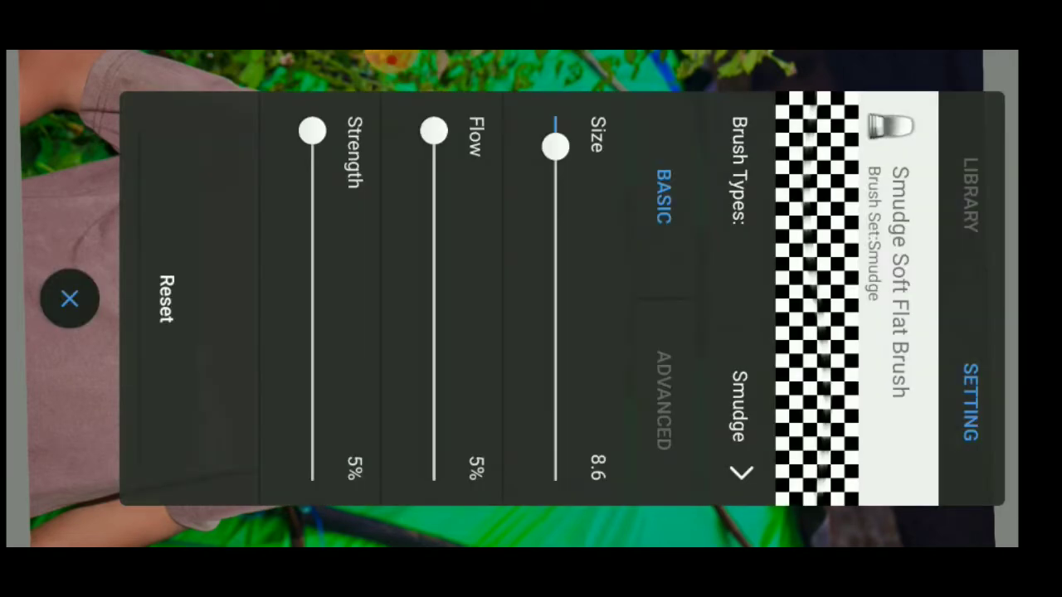
pyautogui.click(970, 195)
pyautogui.hscroll(10, 448, 295)
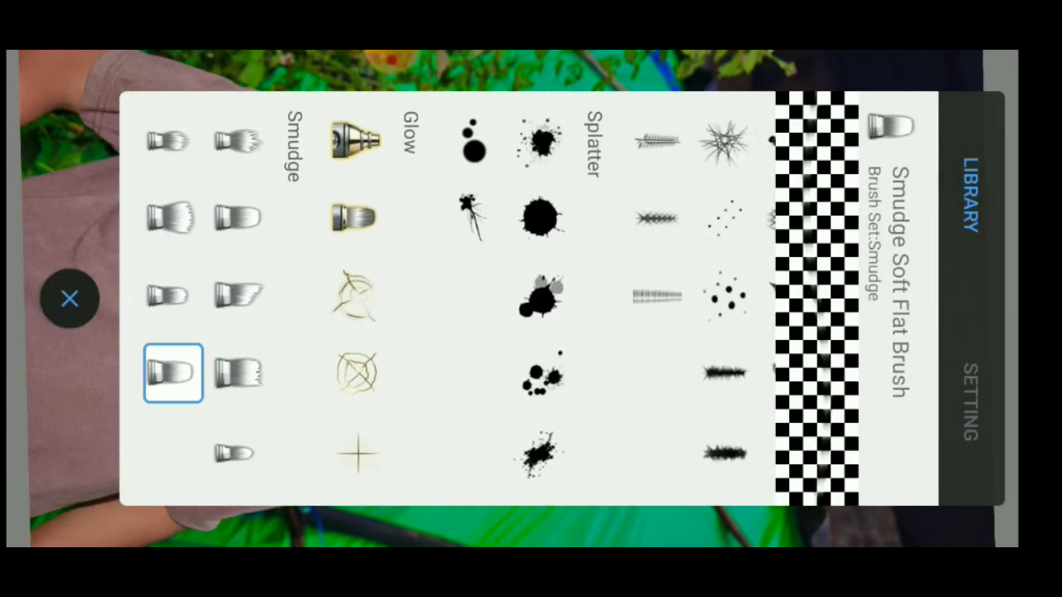
pyautogui.hscroll(5, 448, 296)
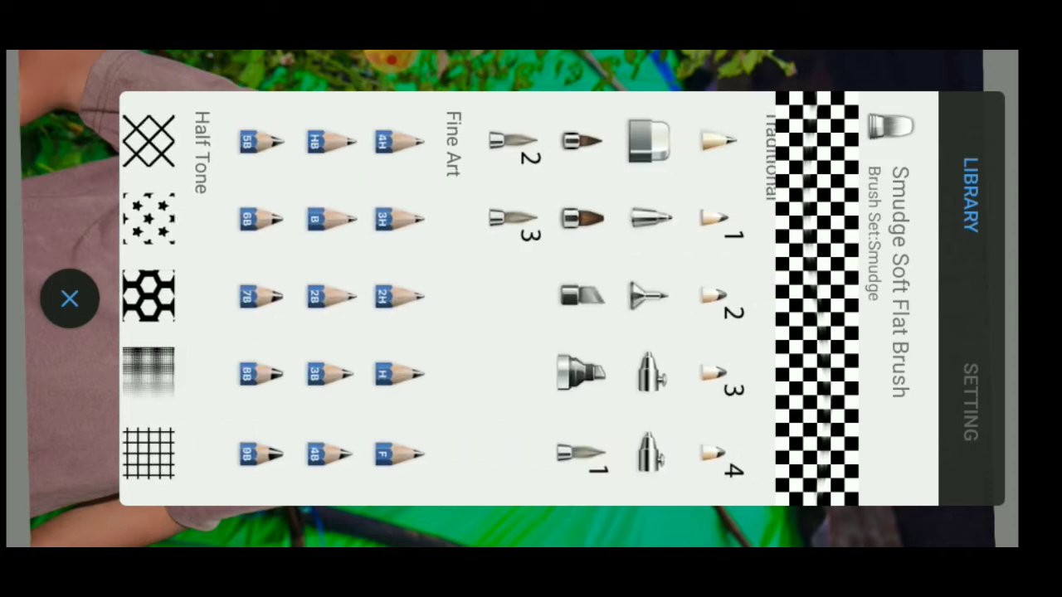
pyautogui.click(396, 141)
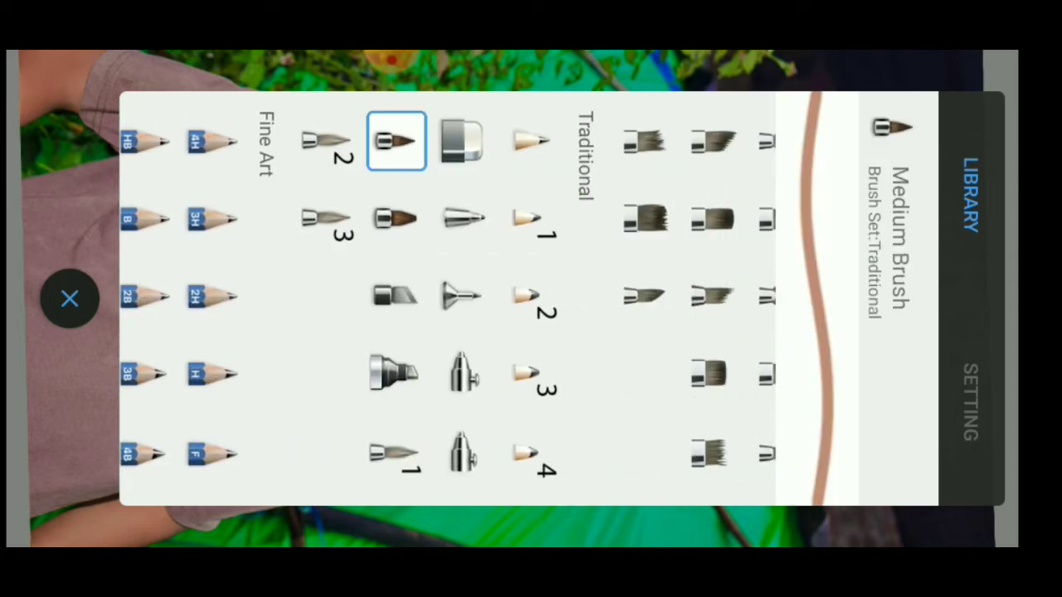
pyautogui.click(970, 403)
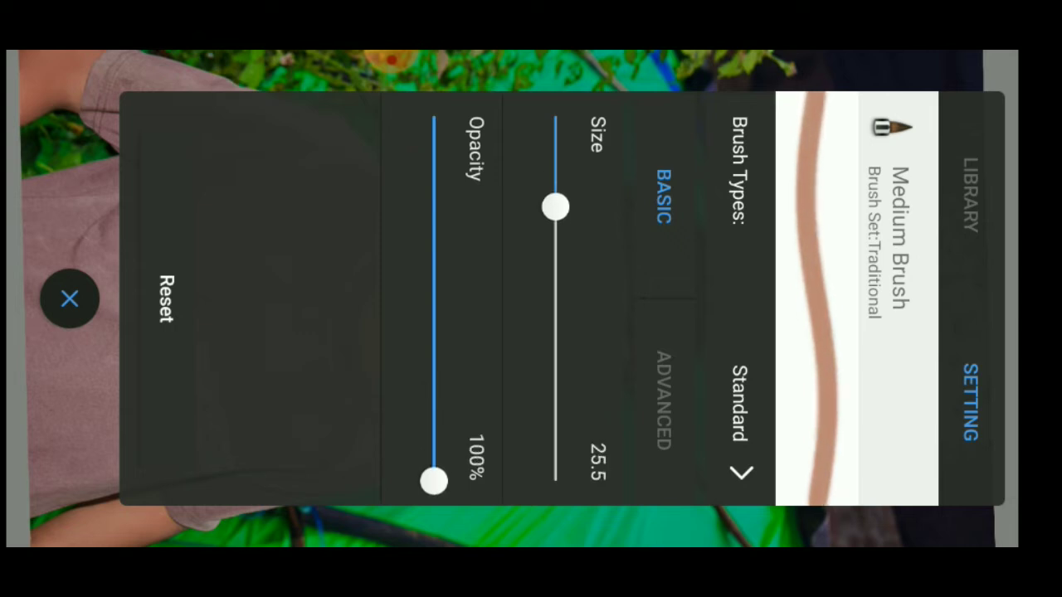
pyautogui.click(70, 299)
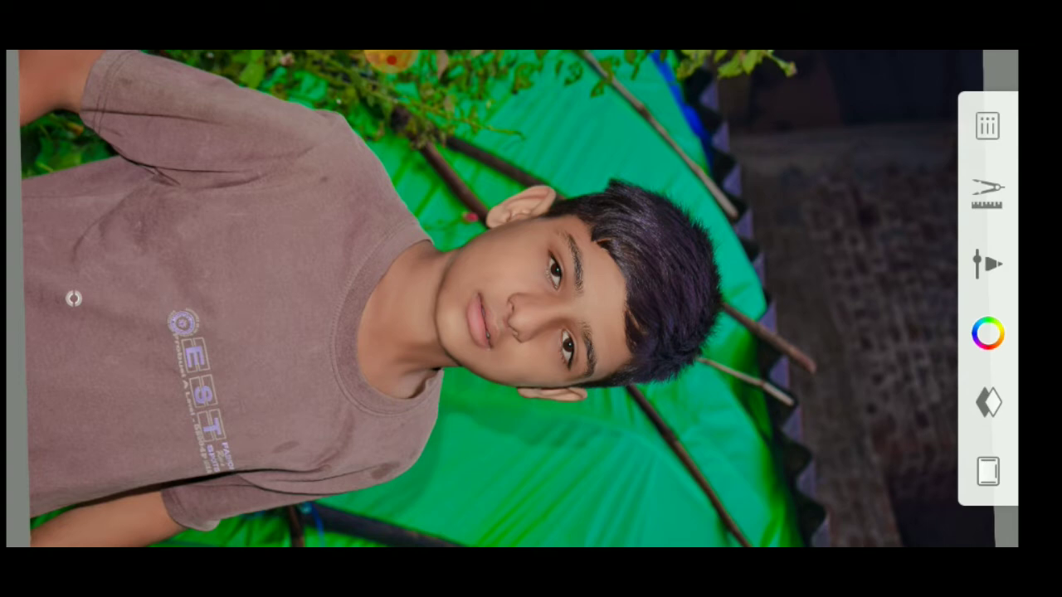
# Sample a peach skin tone from the cheek in the photo
pyautogui.click(987, 334)
pyautogui.click(910, 453)
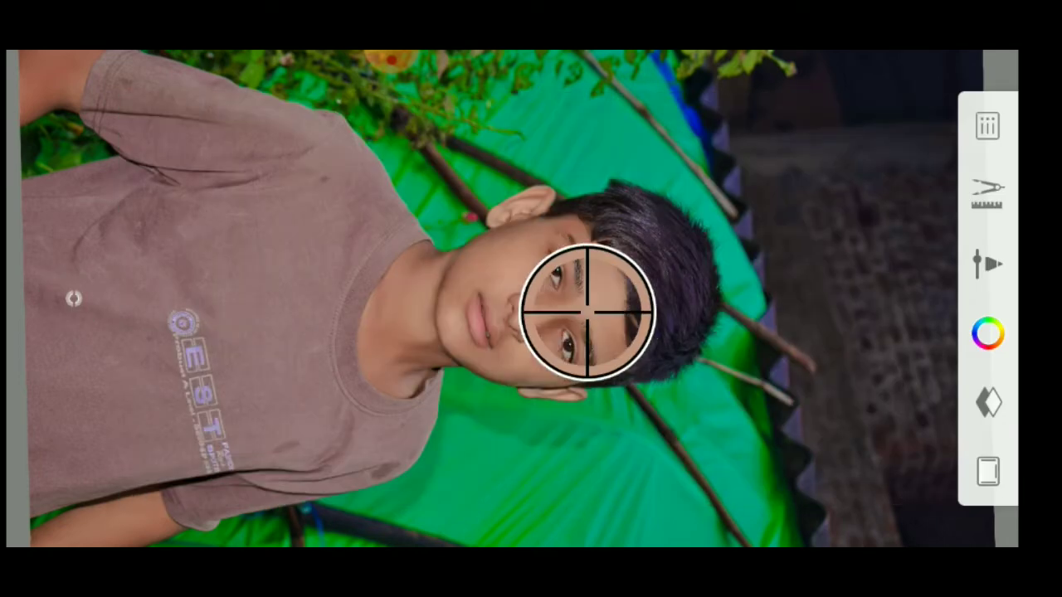
pyautogui.moveTo(588, 313); pyautogui.dragTo(520, 280)
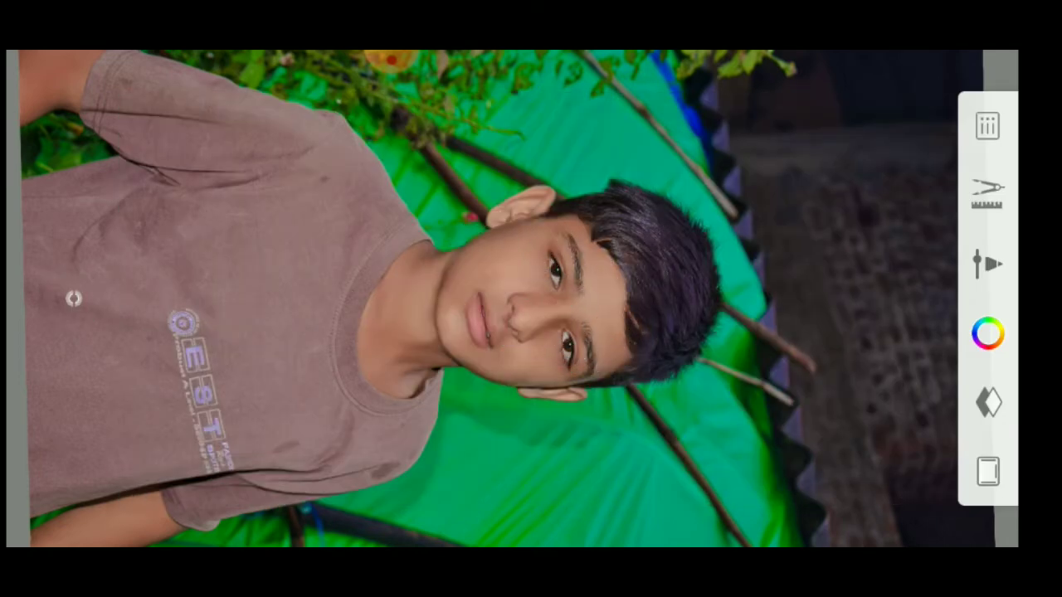
pyautogui.scroll(3, 531, 299)
pyautogui.scroll(5, 531, 298)
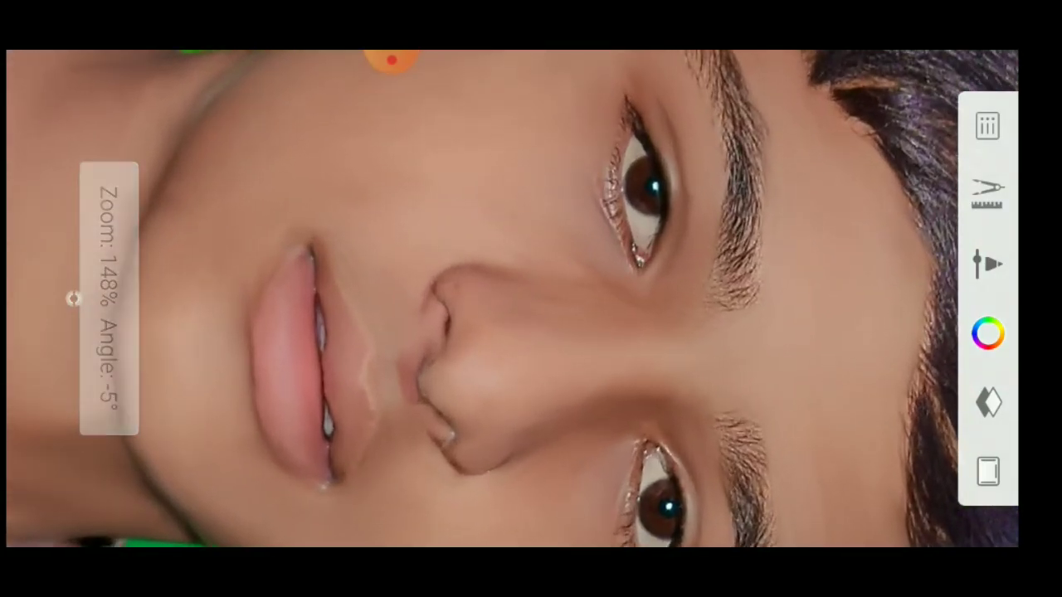
# Set the empty top layer's blend mode to Soft Light
pyautogui.click(987, 403)
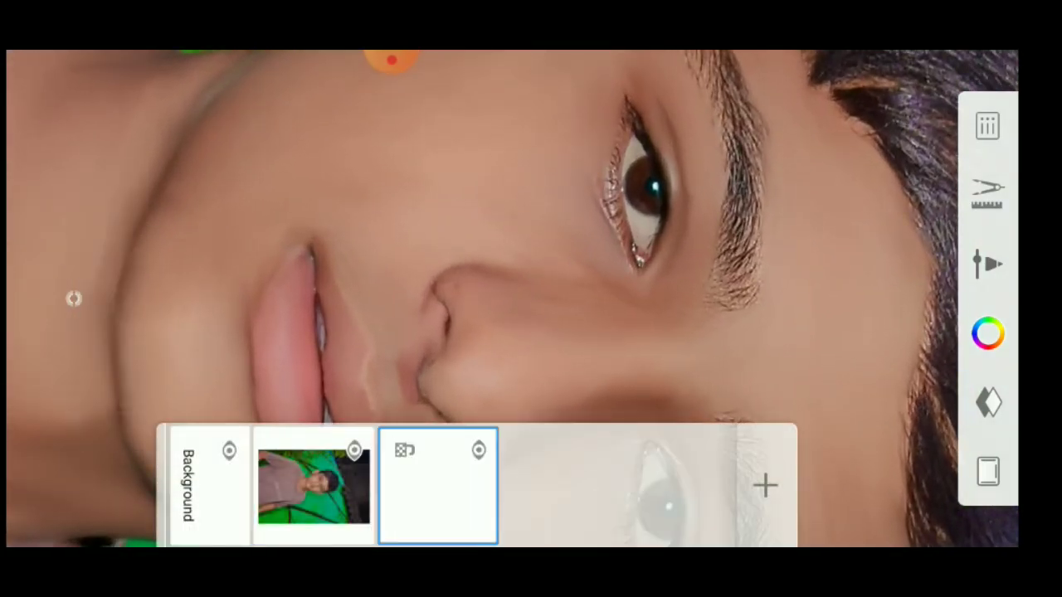
pyautogui.click(437, 486)
pyautogui.click(486, 403)
pyautogui.hscroll(-3, 530, 299)
pyautogui.click(340, 249)
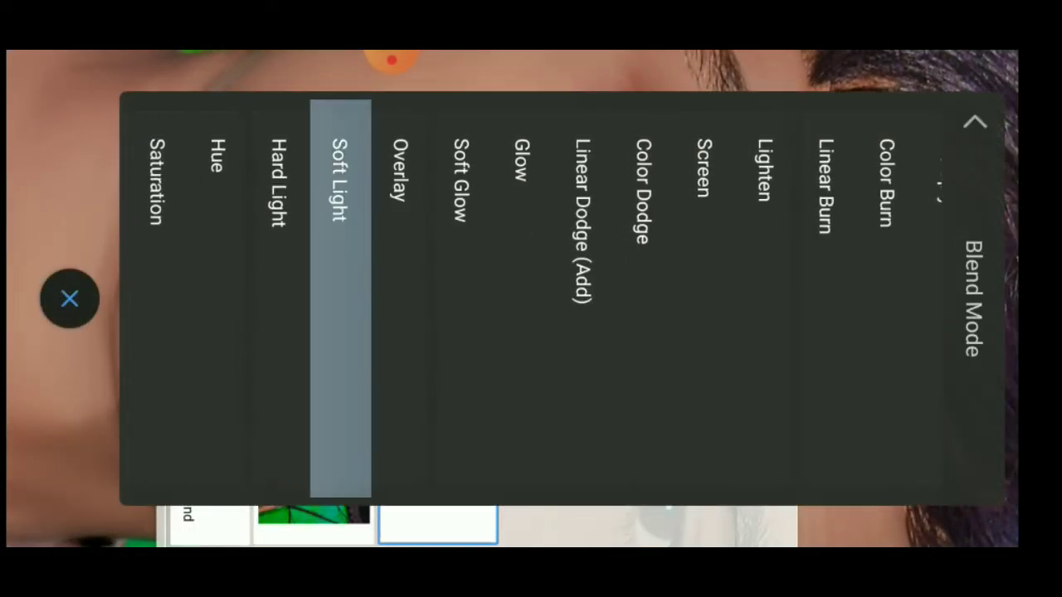
pyautogui.click(70, 299)
pyautogui.scroll(3, 531, 299)
pyautogui.scroll(3, 531, 298)
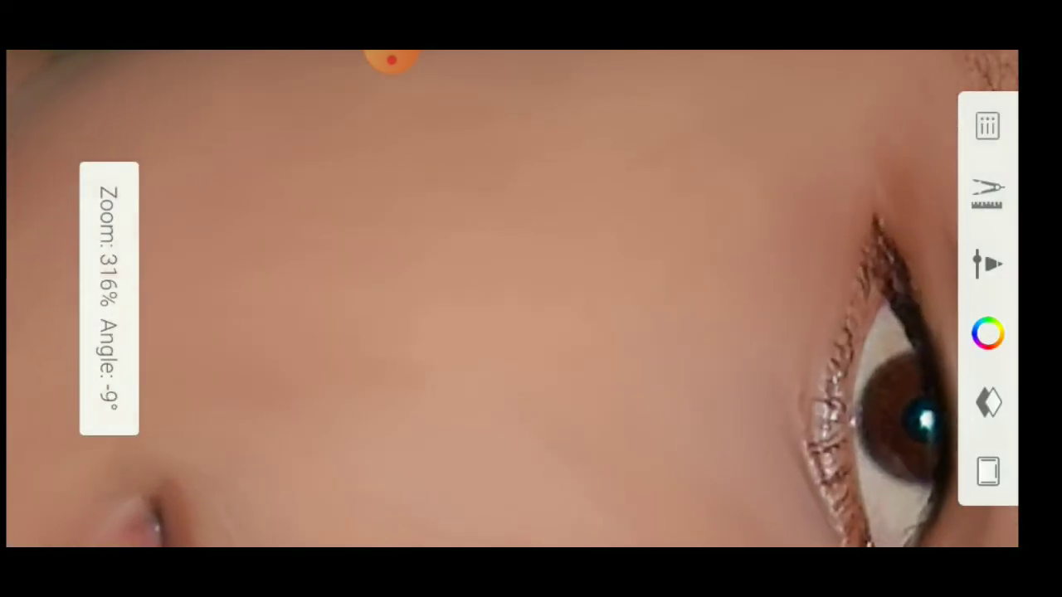
# Paint peach skin tone over the cheek and the skin around the eye
pyautogui.moveTo(328, 302); pyautogui.dragTo(522, 340)
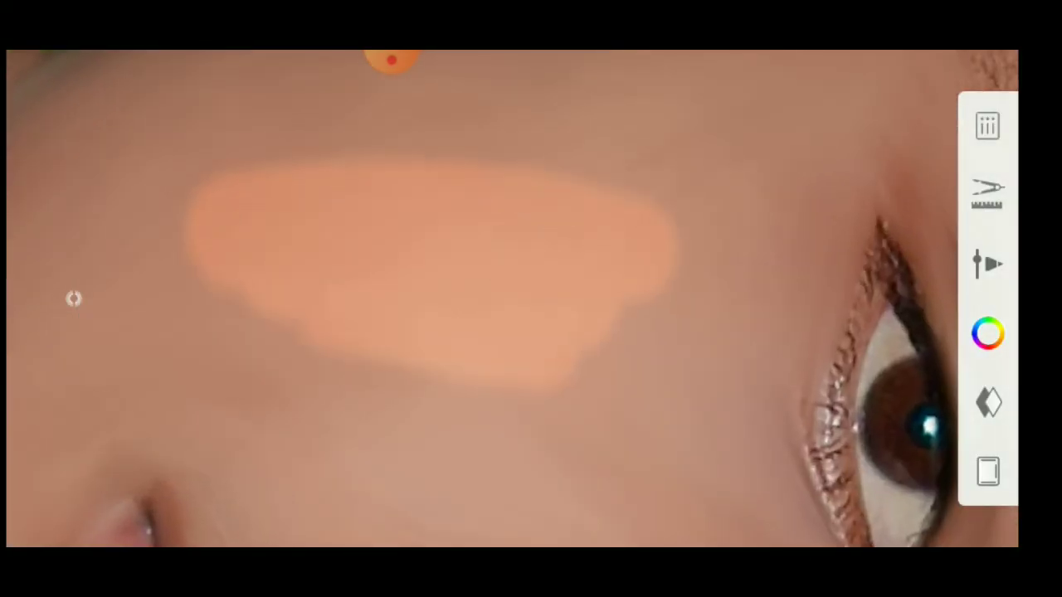
pyautogui.scroll(-2, 531, 299)
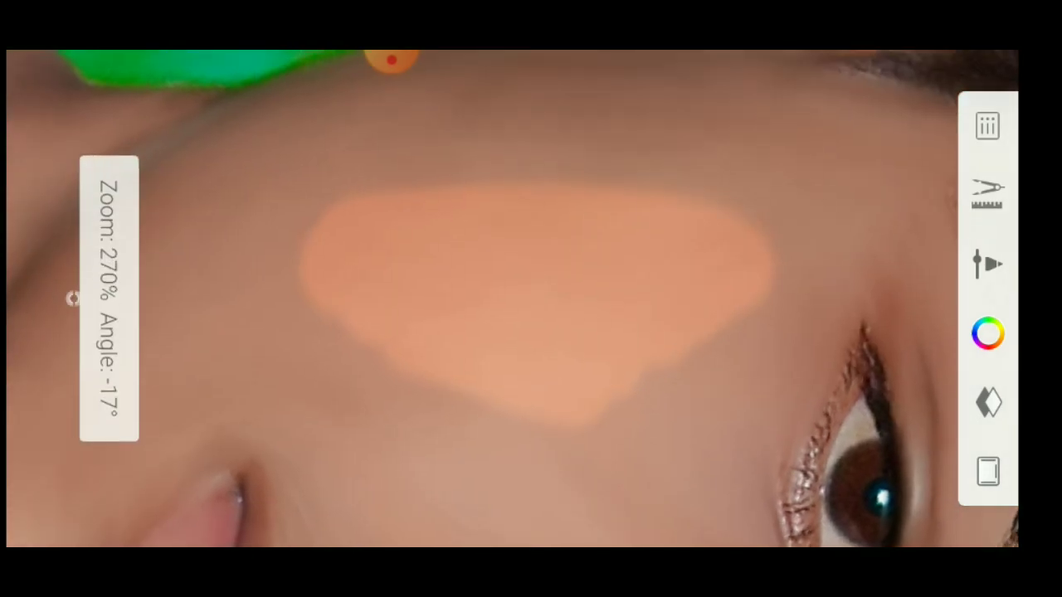
pyautogui.scroll(3, 531, 298)
pyautogui.scroll(-2, 531, 298)
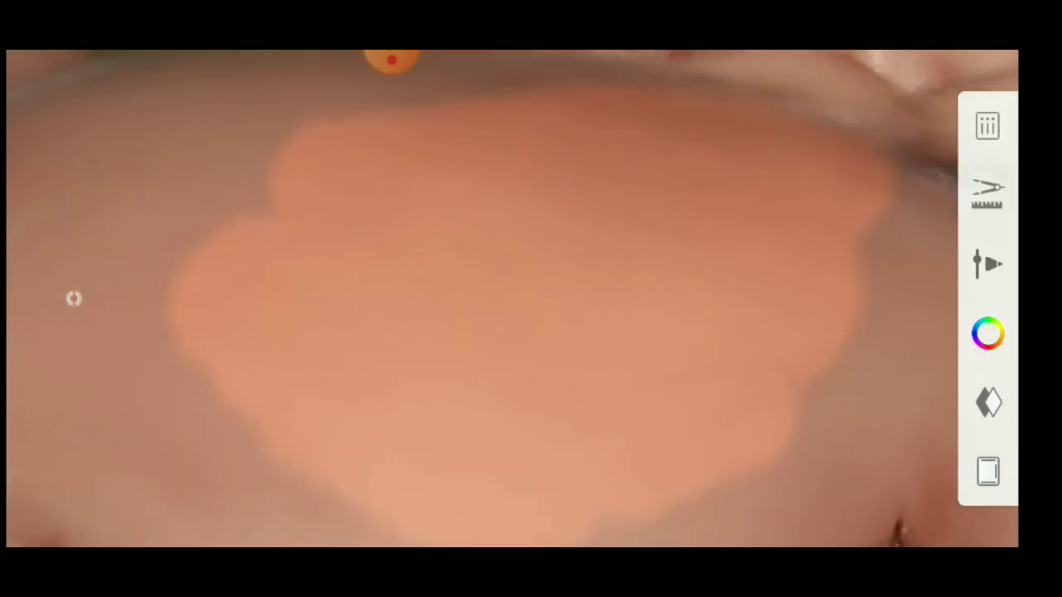
pyautogui.scroll(3, 531, 298)
pyautogui.scroll(2, 531, 299)
pyautogui.scroll(-3, 531, 299)
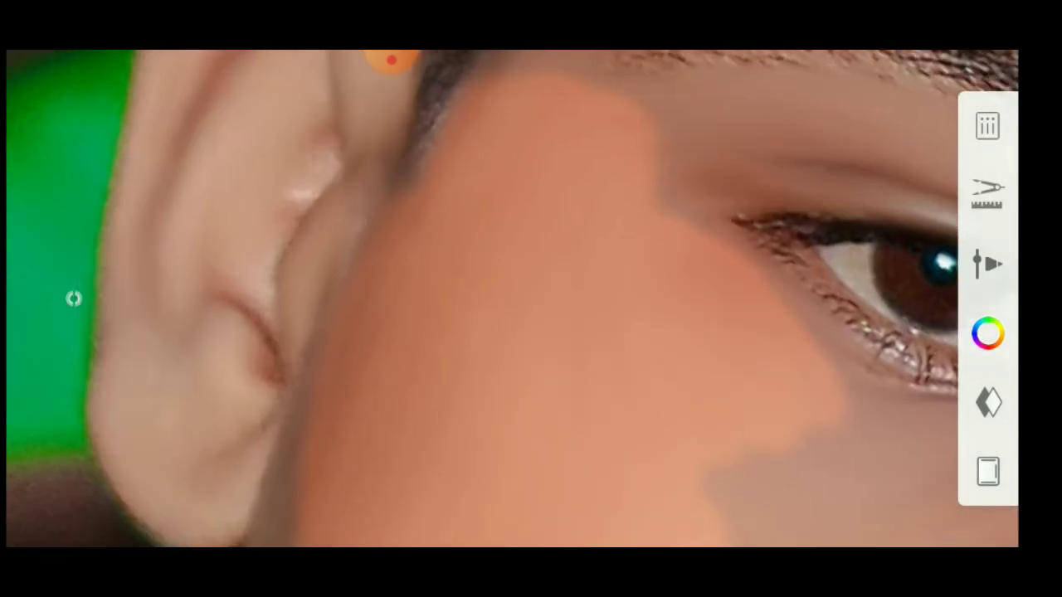
pyautogui.scroll(2, 531, 299)
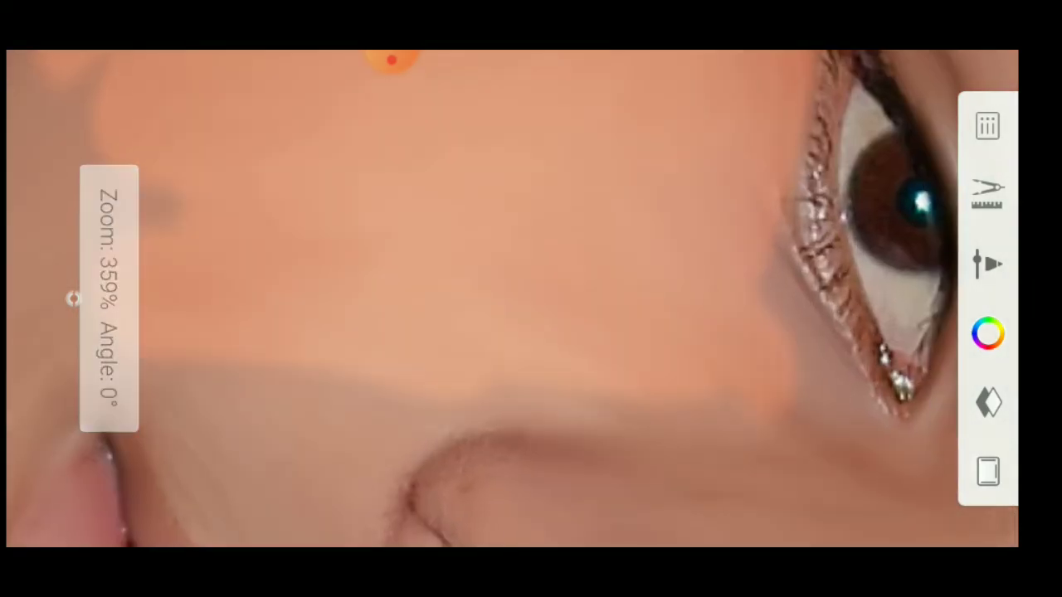
pyautogui.scroll(-2, 531, 299)
pyautogui.scroll(2, 531, 299)
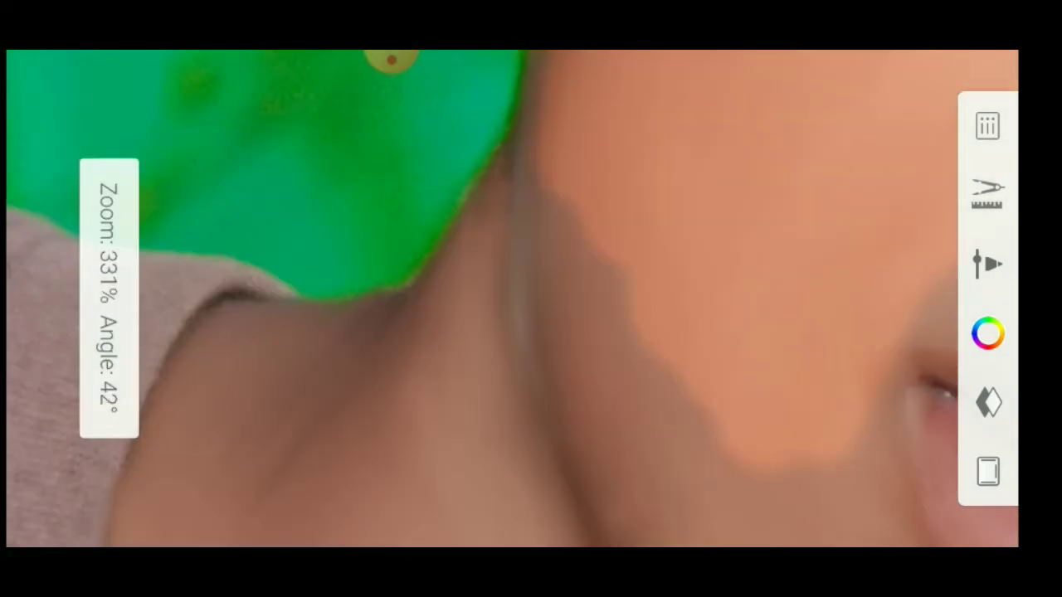
pyautogui.scroll(-2, 531, 299)
pyautogui.scroll(3, 531, 299)
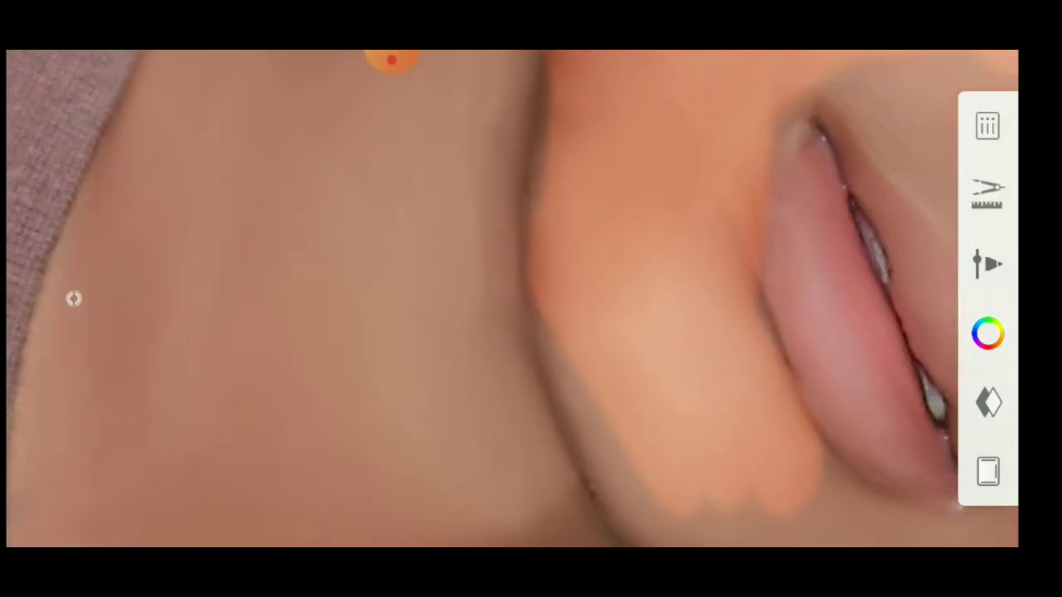
pyautogui.scroll(-2, 531, 298)
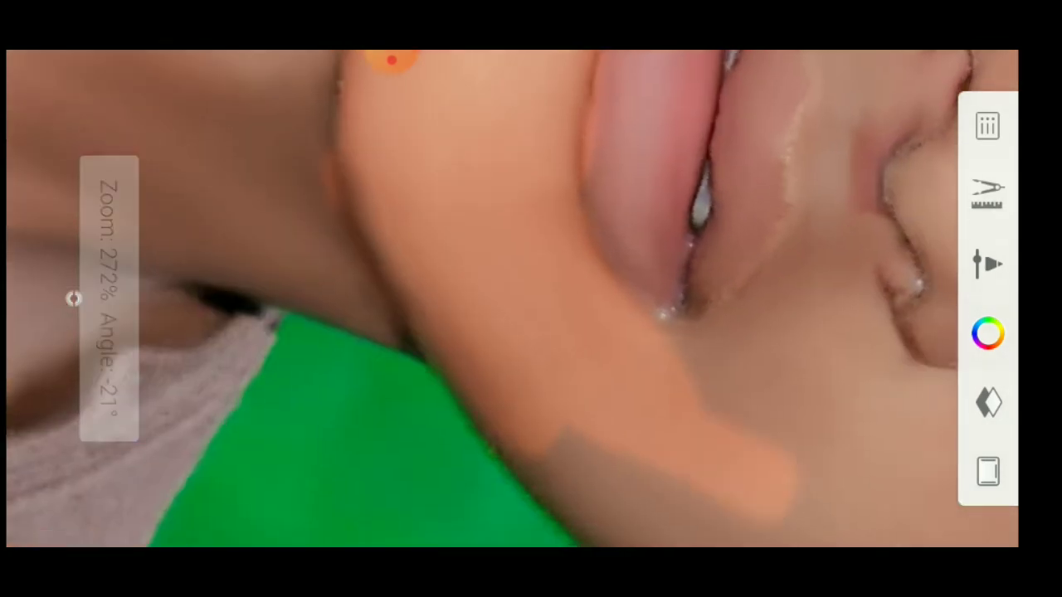
pyautogui.scroll(1, 531, 299)
pyautogui.moveTo(746, 349); pyautogui.dragTo(539, 132)
pyautogui.scroll(2, 531, 298)
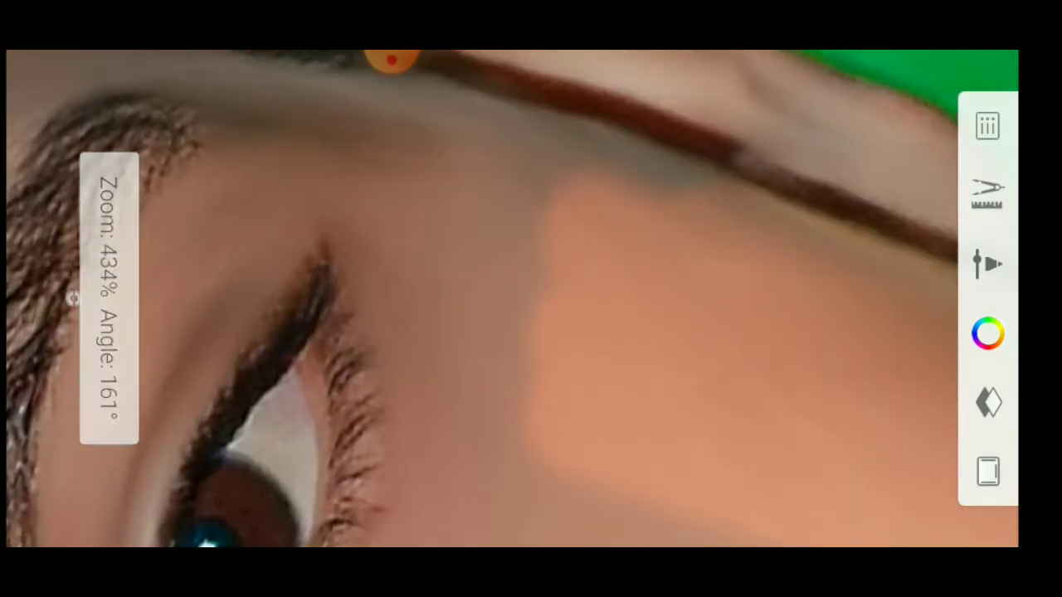
pyautogui.moveTo(373, 166); pyautogui.dragTo(464, 498)
pyautogui.scroll(-1, 531, 299)
pyautogui.scroll(-1, 531, 299)
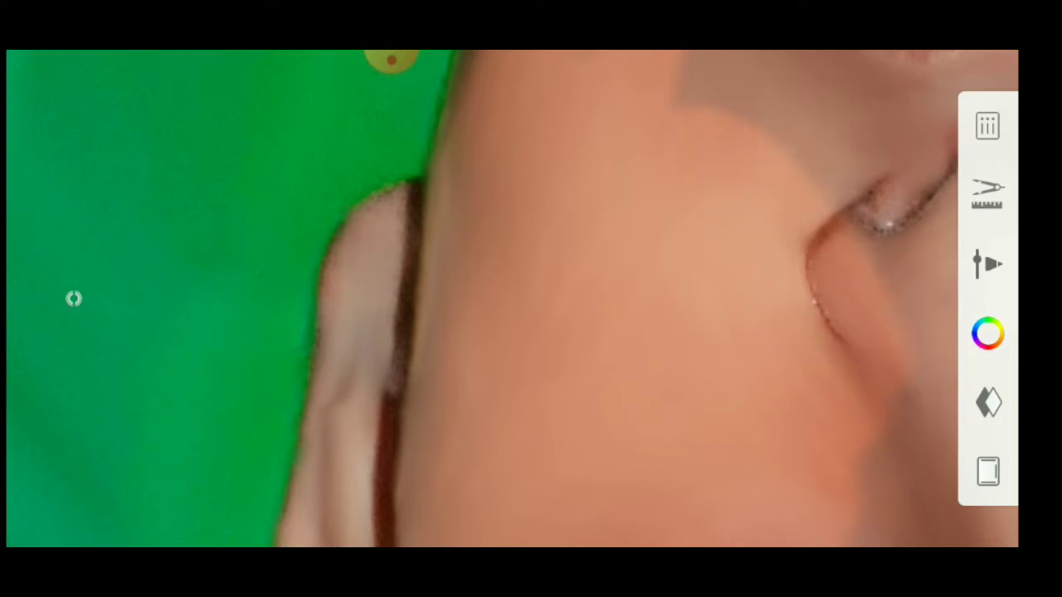
pyautogui.scroll(-1, 531, 299)
pyautogui.scroll(2, 531, 299)
pyautogui.scroll(-1, 531, 299)
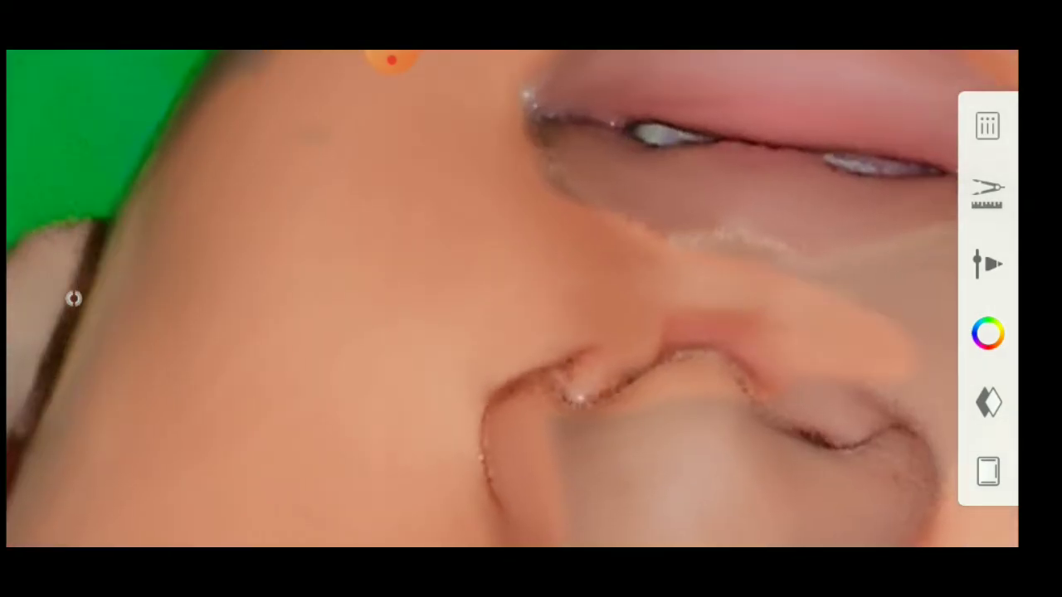
pyautogui.scroll(2, 531, 299)
pyautogui.scroll(-1, 531, 299)
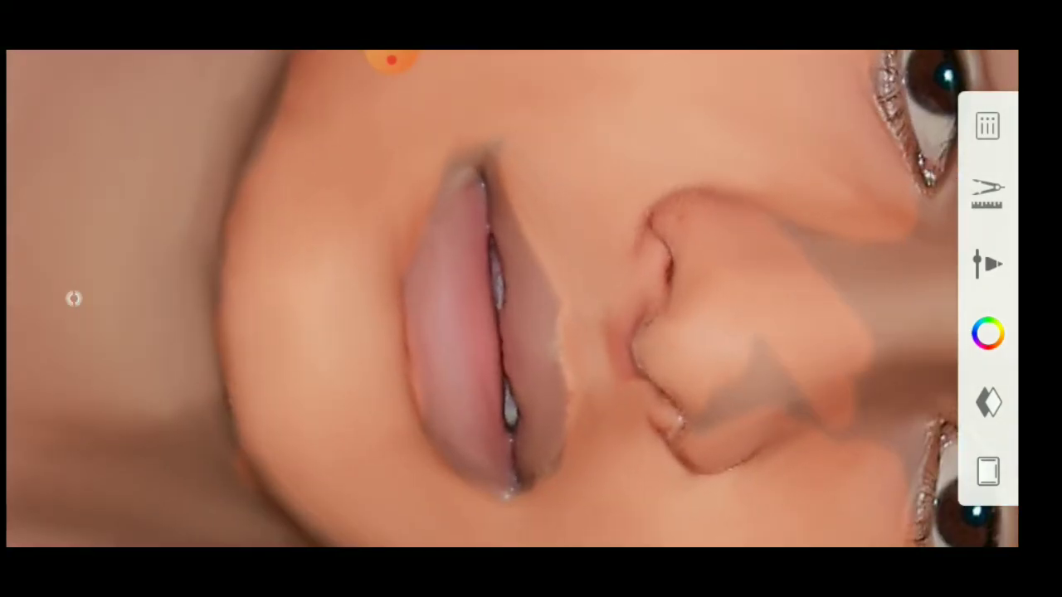
pyautogui.scroll(-1, 531, 299)
pyautogui.scroll(-1, 531, 298)
# Check the brush size and opacity, then paint peach tone across the forehead
pyautogui.click(73, 299)
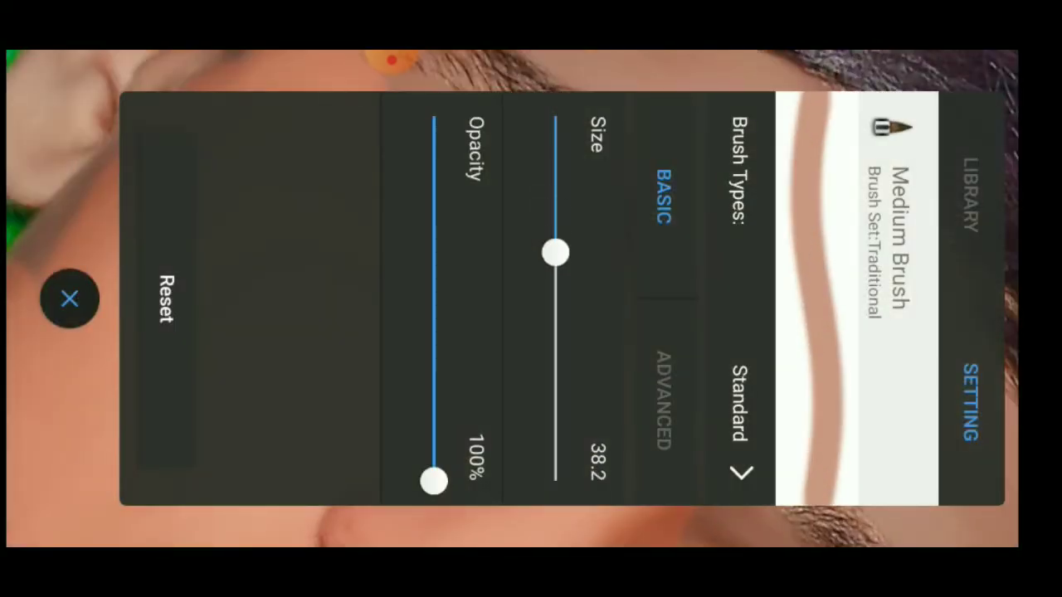
pyautogui.scroll(1, 531, 298)
pyautogui.moveTo(681, 282); pyautogui.dragTo(664, 166)
pyautogui.scroll(2, 531, 298)
pyautogui.scroll(-1, 531, 298)
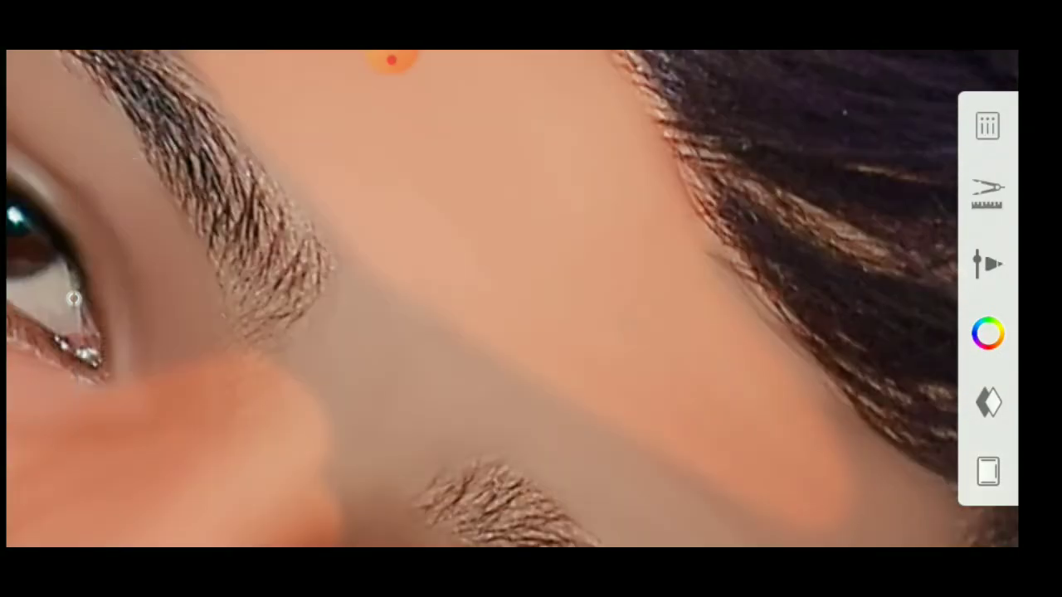
pyautogui.scroll(-1, 531, 299)
pyautogui.scroll(-1, 531, 299)
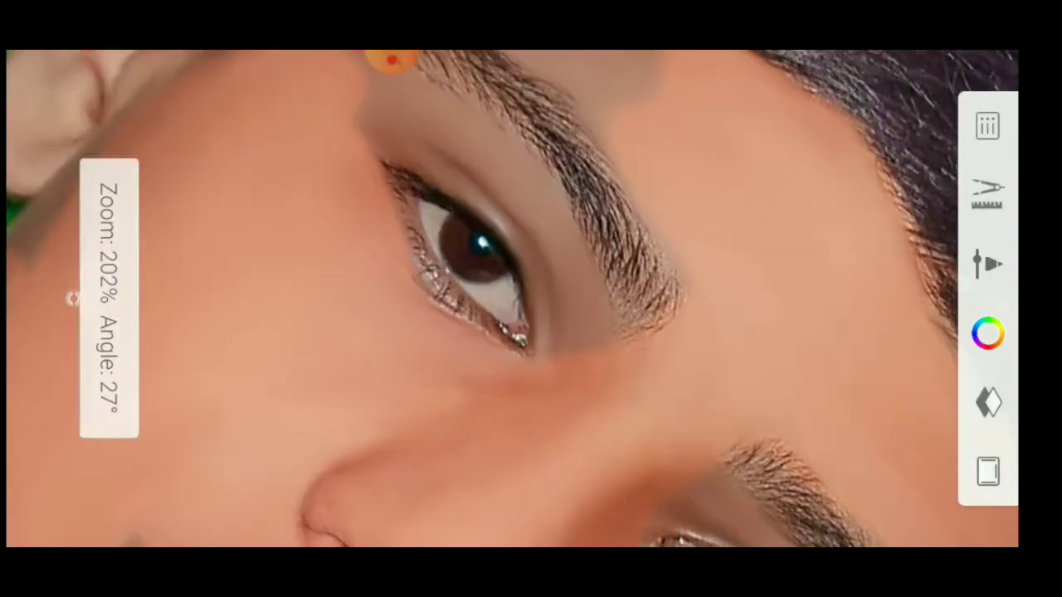
pyautogui.scroll(2, 531, 299)
pyautogui.scroll(-1, 531, 298)
pyautogui.scroll(-1, 531, 299)
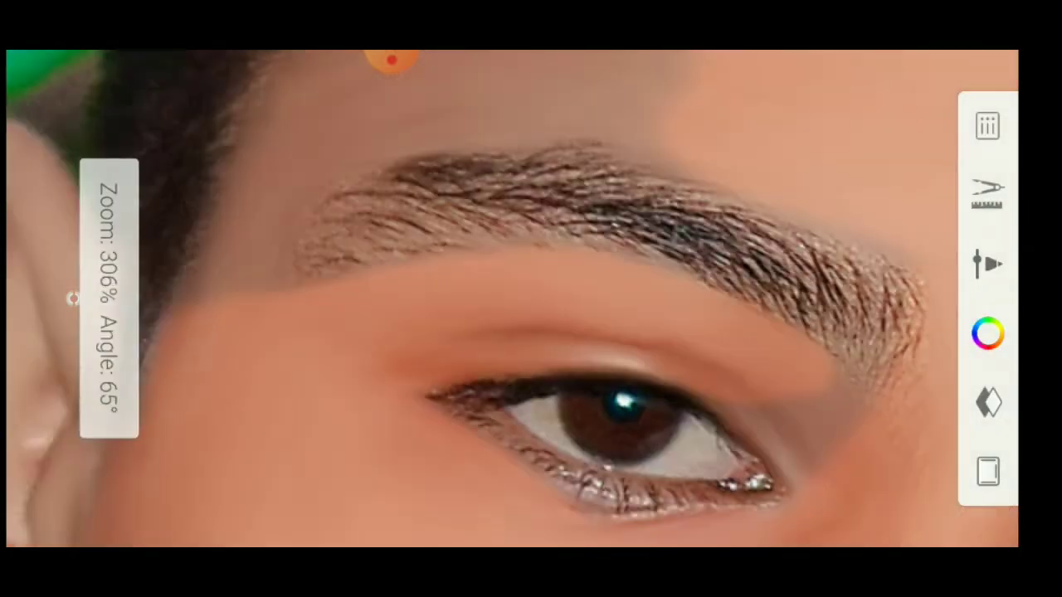
pyautogui.scroll(-1, 531, 298)
pyautogui.scroll(3, 531, 299)
pyautogui.scroll(-1, 531, 299)
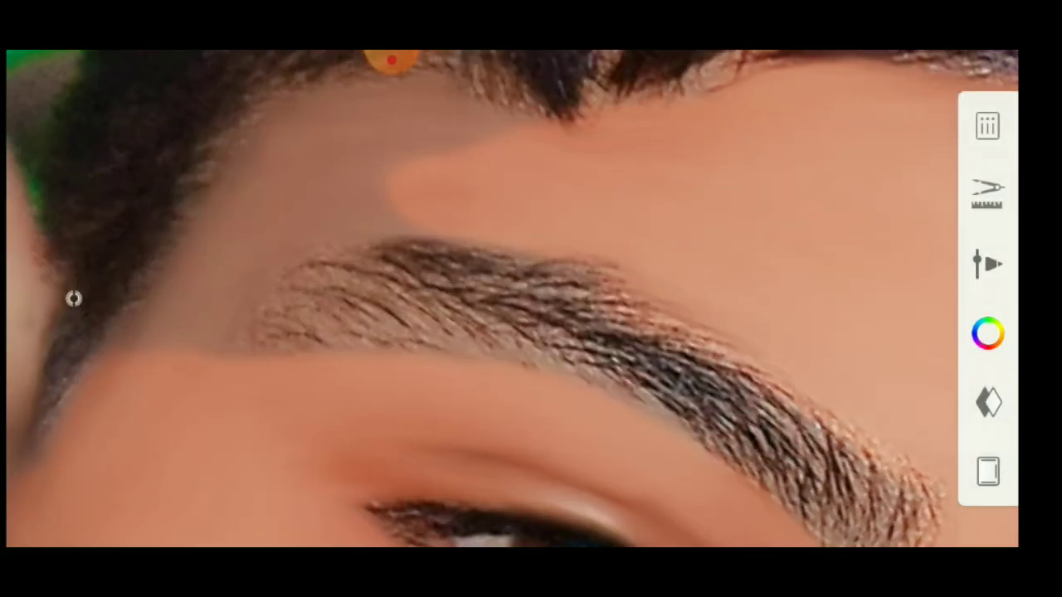
pyautogui.scroll(-1, 531, 299)
pyautogui.scroll(1, 531, 299)
pyautogui.scroll(-1, 531, 299)
pyautogui.scroll(2, 531, 299)
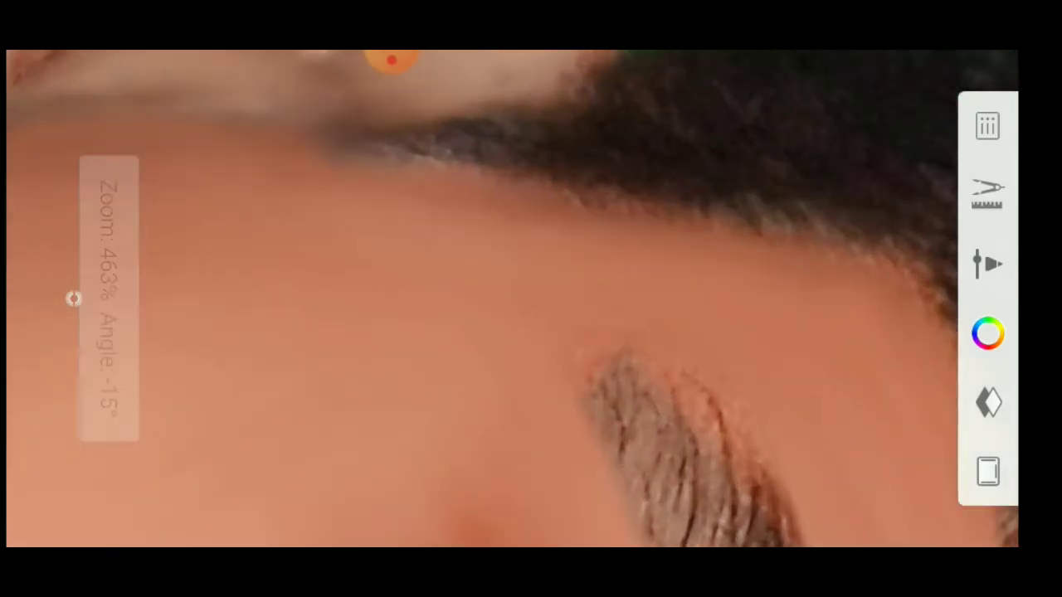
pyautogui.scroll(-2, 531, 298)
pyautogui.scroll(2, 531, 299)
pyautogui.scroll(1, 531, 298)
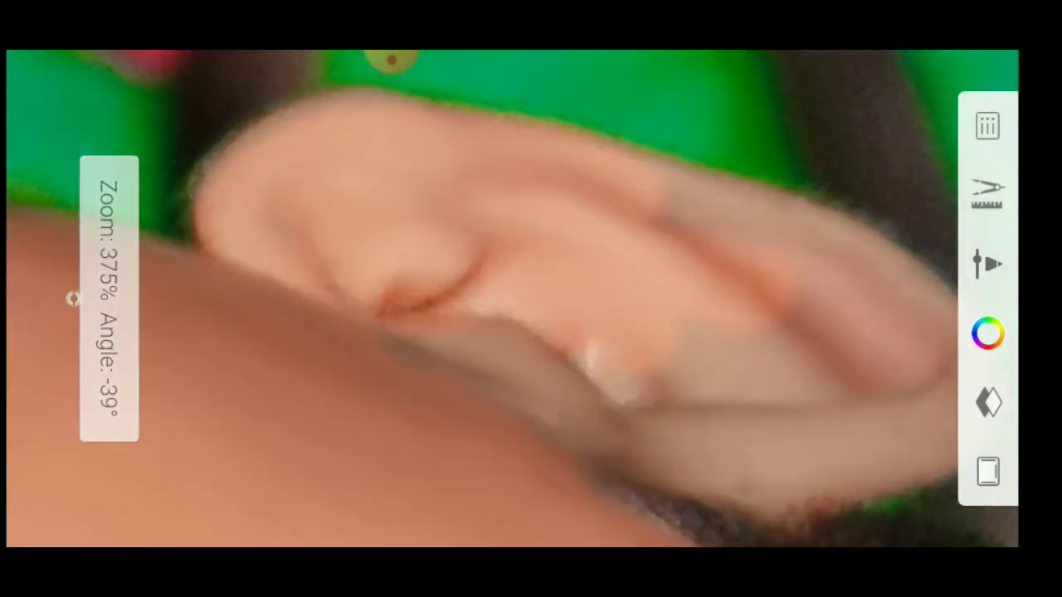
pyautogui.scroll(-1, 531, 298)
pyautogui.scroll(-1, 531, 299)
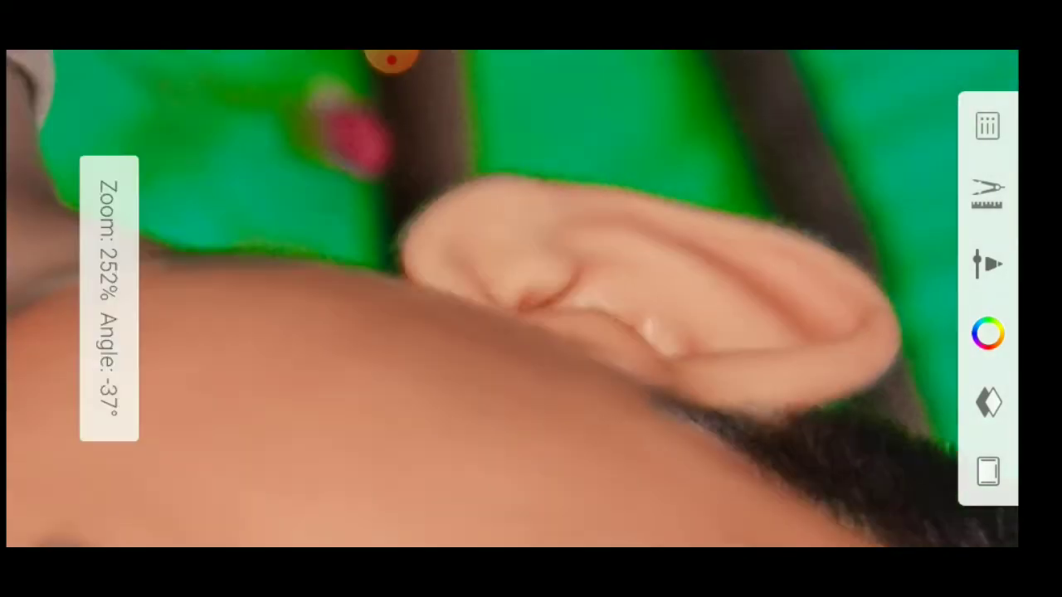
pyautogui.scroll(-2, 530, 299)
# Adjust the brush size and opacity settings
pyautogui.click(74, 299)
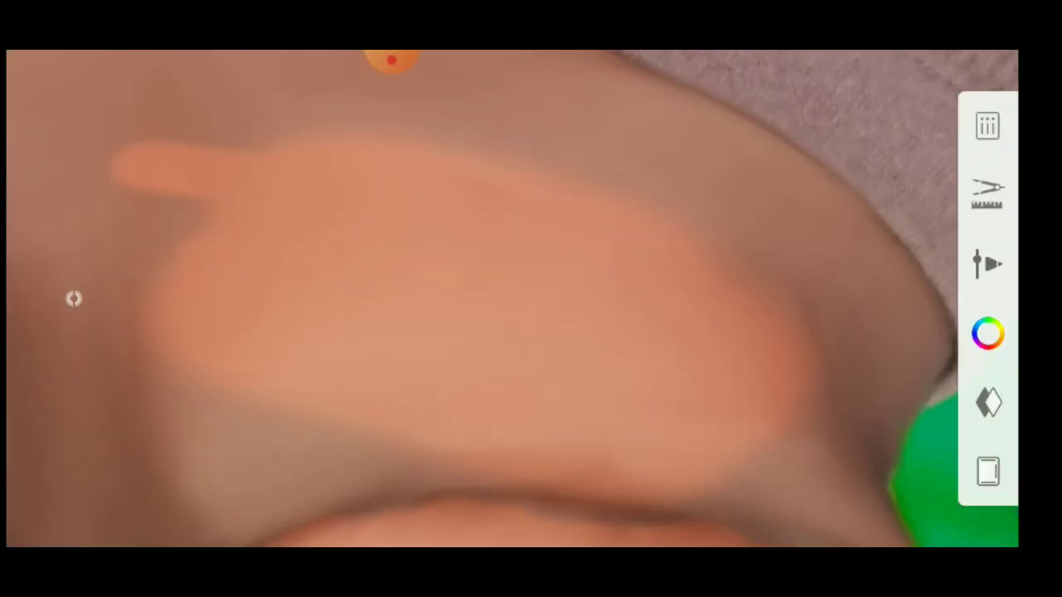
pyautogui.scroll(2, 531, 298)
pyautogui.scroll(-2, 531, 298)
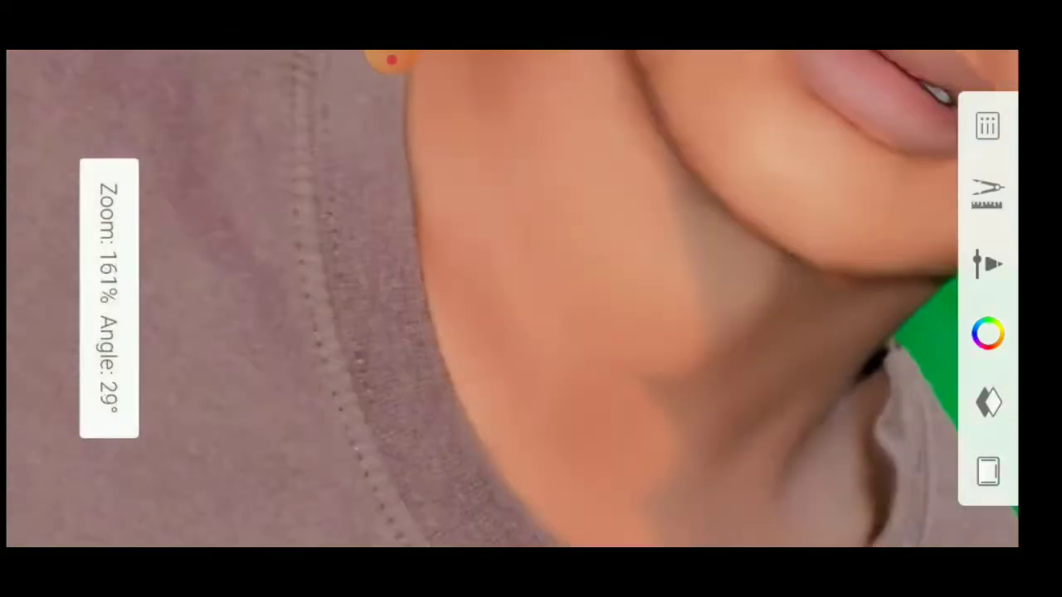
pyautogui.scroll(1, 531, 299)
pyautogui.scroll(1, 531, 298)
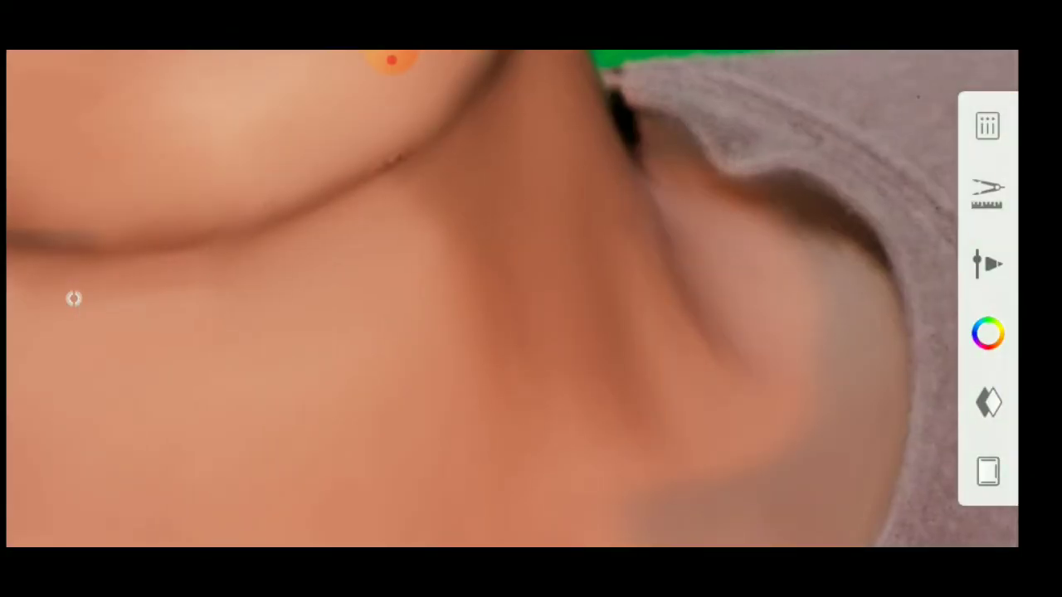
pyautogui.scroll(-1, 531, 298)
pyautogui.scroll(-1, 531, 299)
pyautogui.scroll(-2, 531, 299)
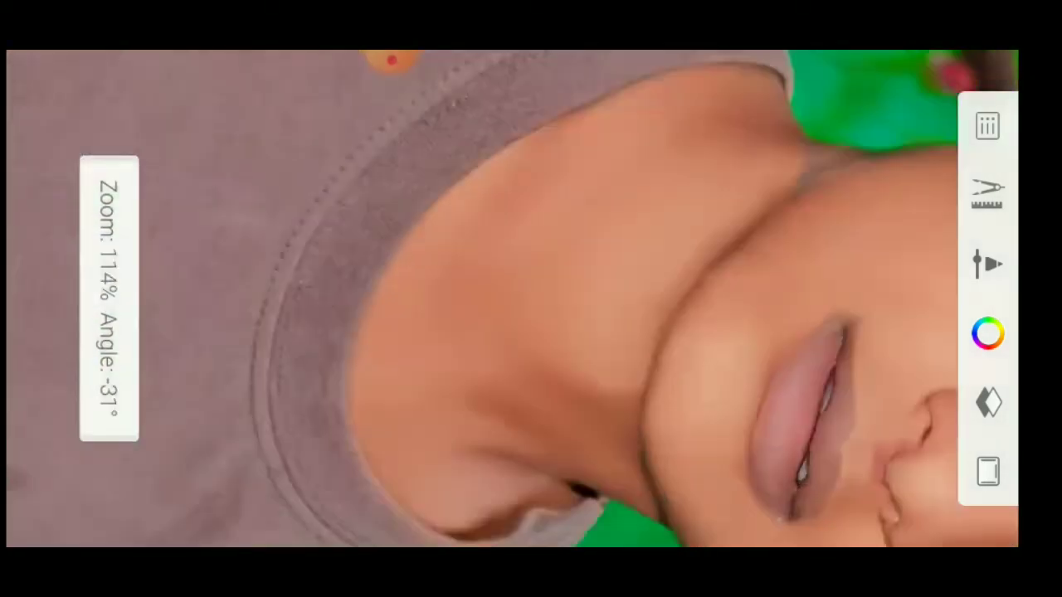
pyautogui.scroll(3, 531, 299)
pyautogui.scroll(-3, 531, 299)
pyautogui.scroll(3, 531, 299)
pyautogui.scroll(-1, 531, 299)
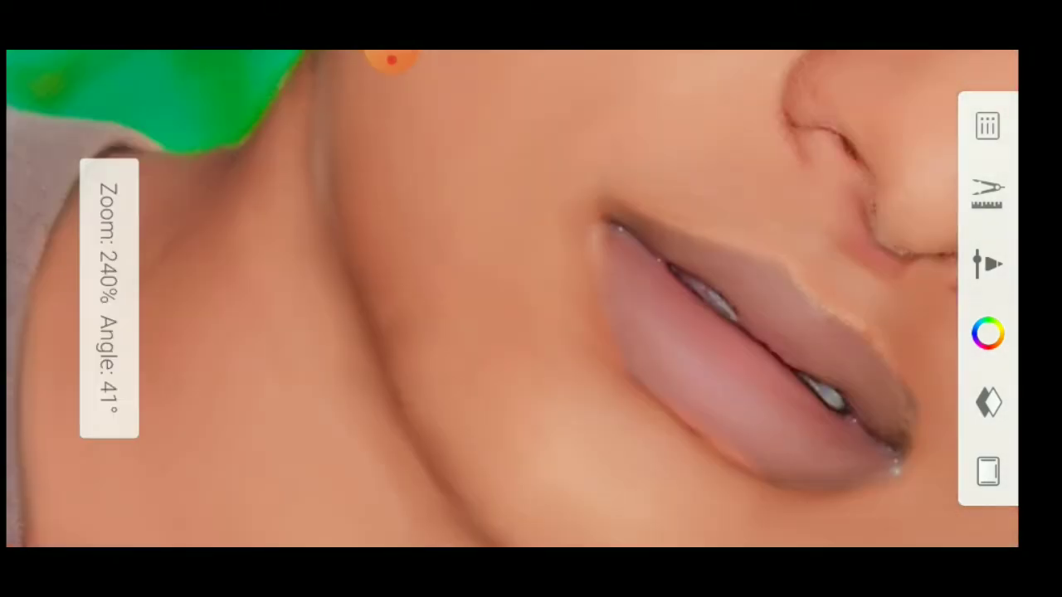
pyautogui.scroll(-2, 531, 299)
pyautogui.scroll(2, 531, 299)
# Paint peach tone over the shoulder and upper-arm skin beside the T-shirt sleeve
pyautogui.scroll(-3, 531, 298)
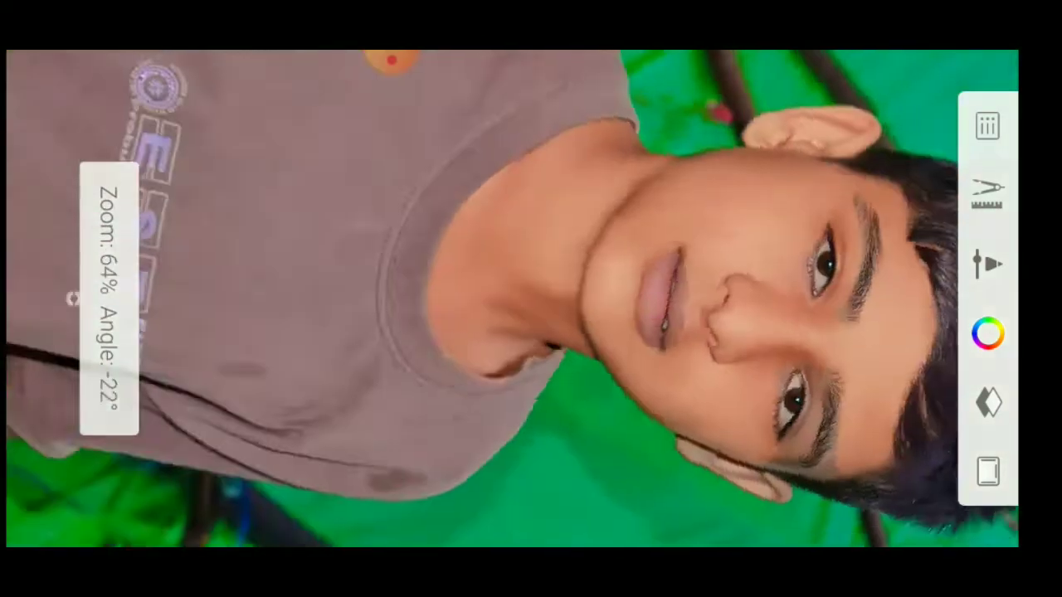
pyautogui.scroll(4, 531, 298)
pyautogui.scroll(-1, 531, 299)
pyautogui.scroll(2, 530, 299)
pyautogui.scroll(2, 531, 298)
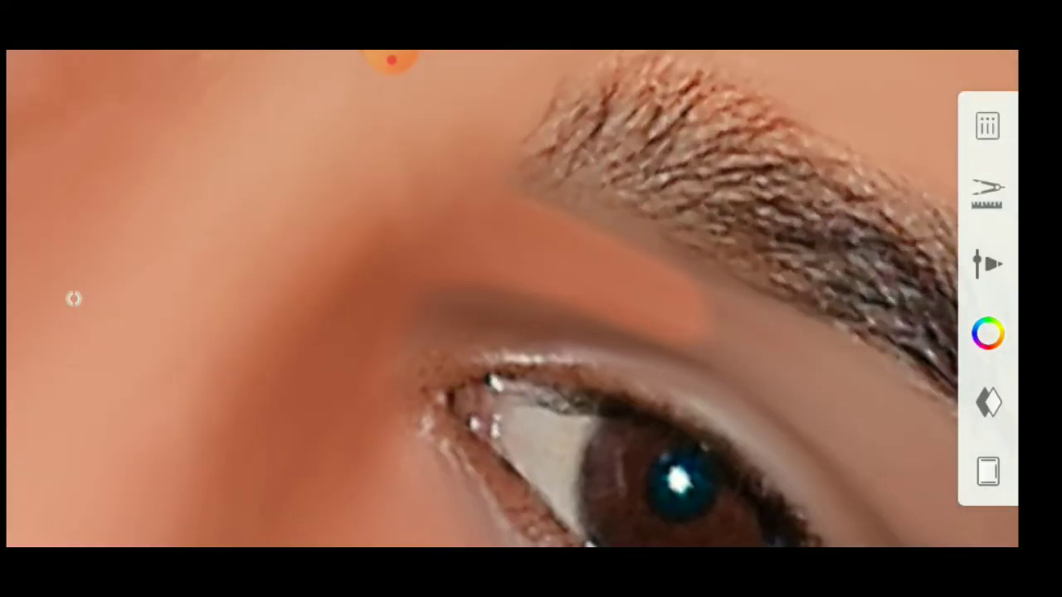
pyautogui.scroll(-1, 531, 298)
pyautogui.scroll(-1, 531, 299)
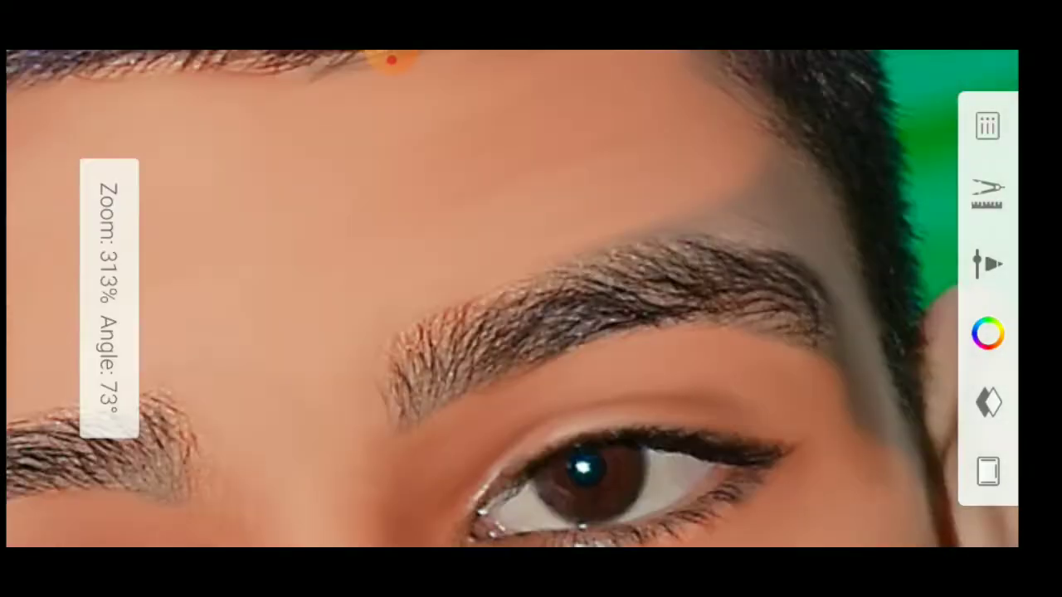
pyautogui.scroll(2, 531, 299)
pyautogui.scroll(-1, 531, 299)
pyautogui.scroll(-1, 531, 299)
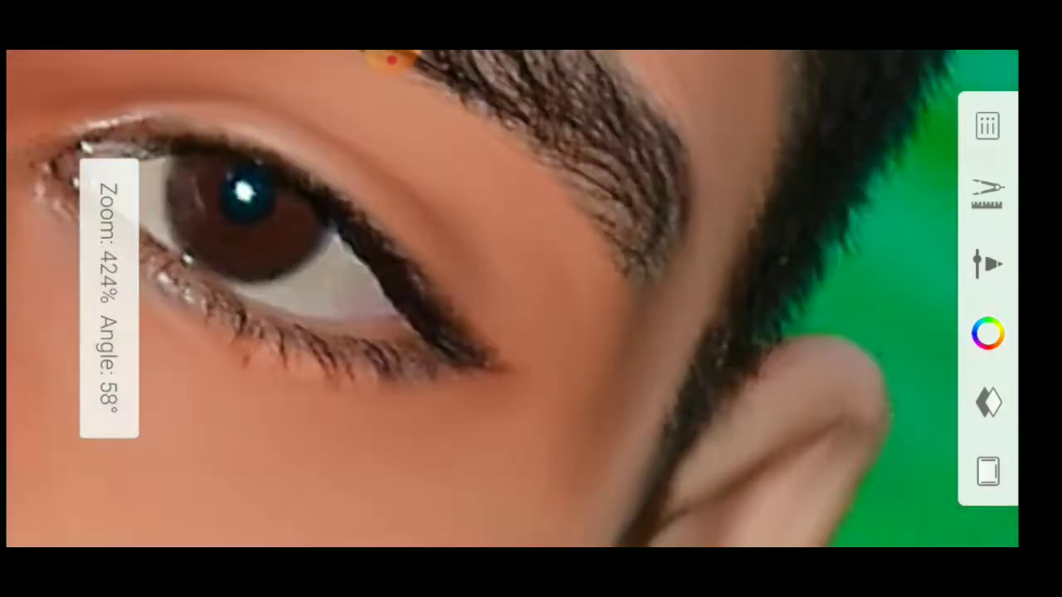
pyautogui.scroll(2, 531, 299)
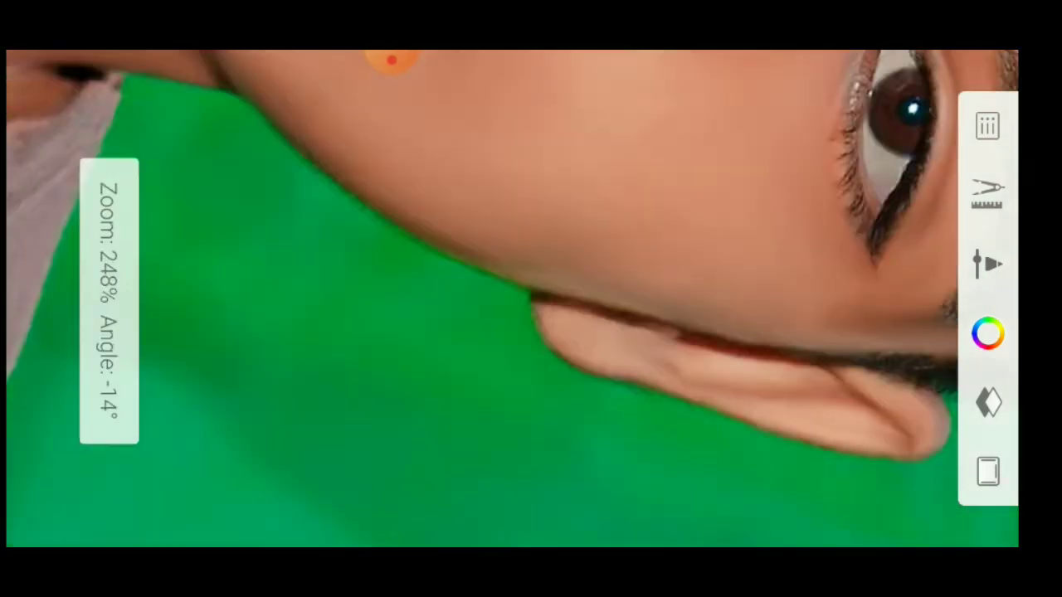
pyautogui.scroll(-1, 531, 298)
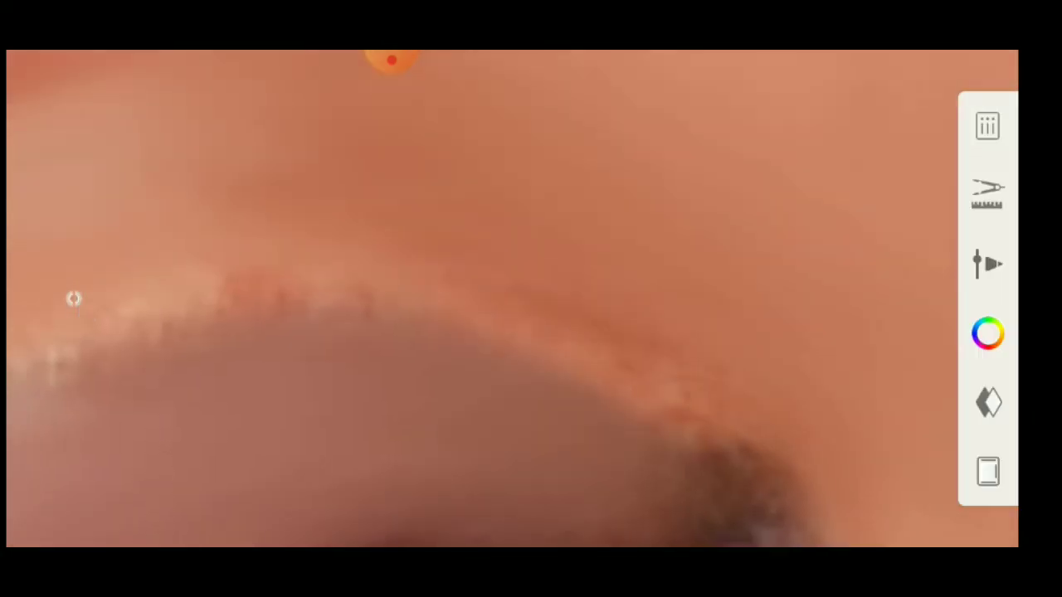
pyautogui.scroll(-2, 531, 298)
pyautogui.scroll(2, 531, 298)
pyautogui.scroll(-2, 531, 299)
pyautogui.scroll(1, 531, 299)
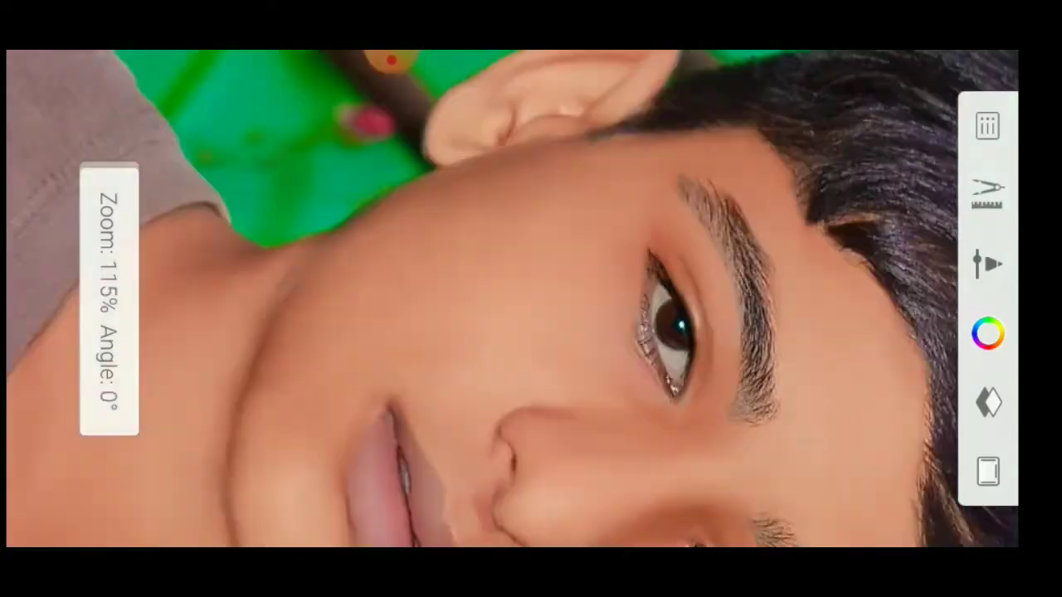
pyautogui.scroll(2, 531, 298)
pyautogui.scroll(-2, 530, 299)
pyautogui.scroll(2, 531, 299)
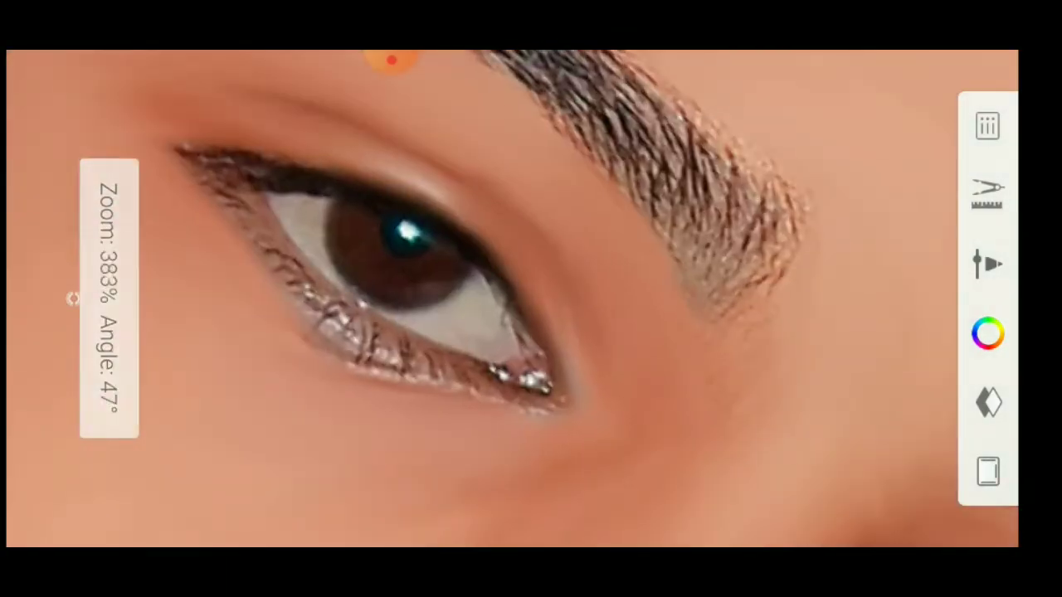
pyautogui.scroll(-3, 531, 298)
pyautogui.scroll(3, 531, 298)
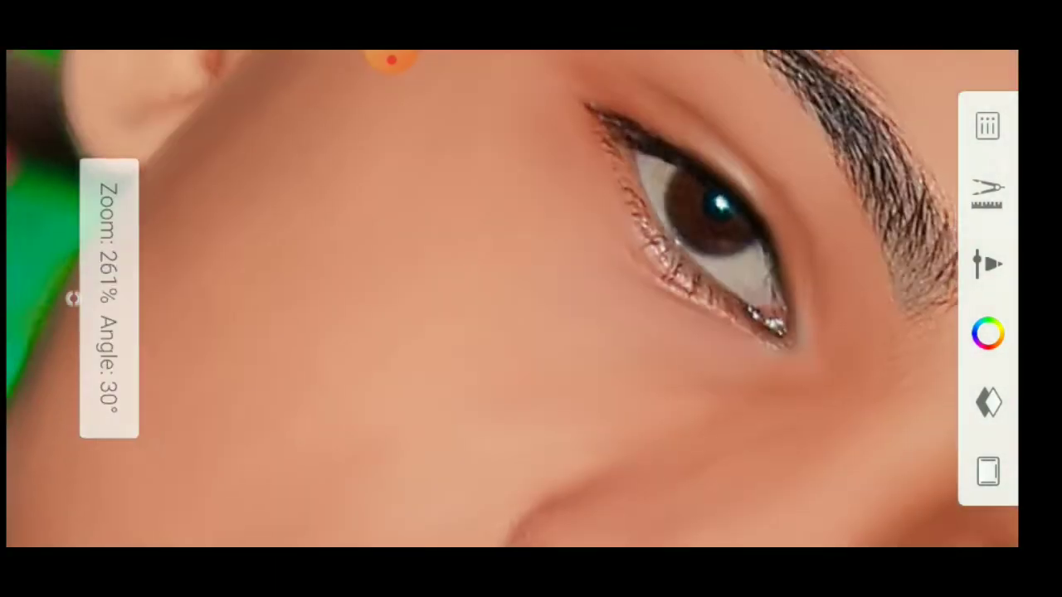
pyautogui.scroll(3, 531, 298)
pyautogui.scroll(-2, 531, 299)
pyautogui.scroll(3, 530, 298)
pyautogui.scroll(-3, 531, 299)
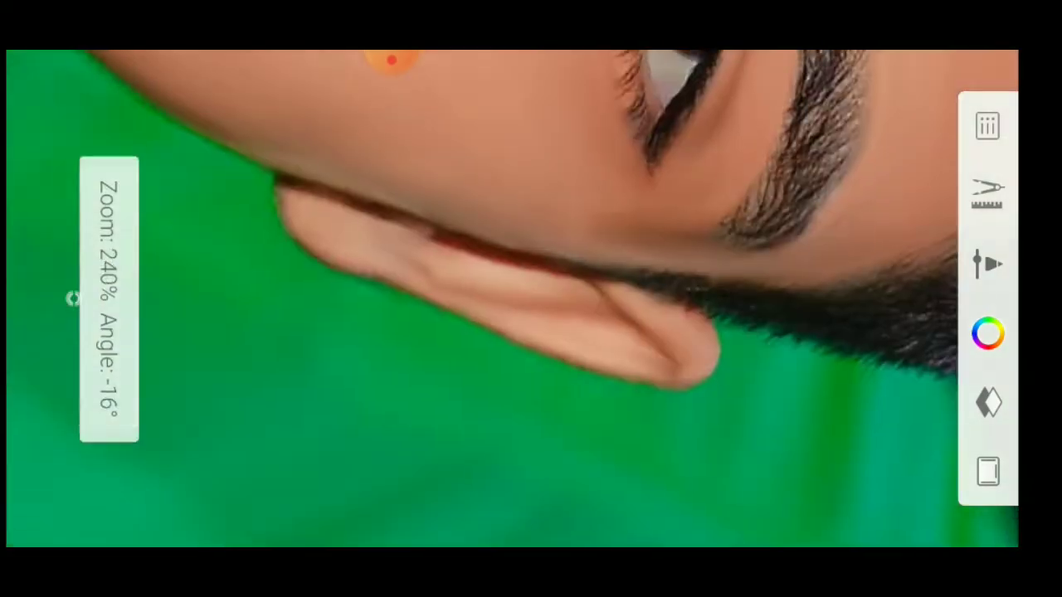
pyautogui.scroll(-5, 531, 299)
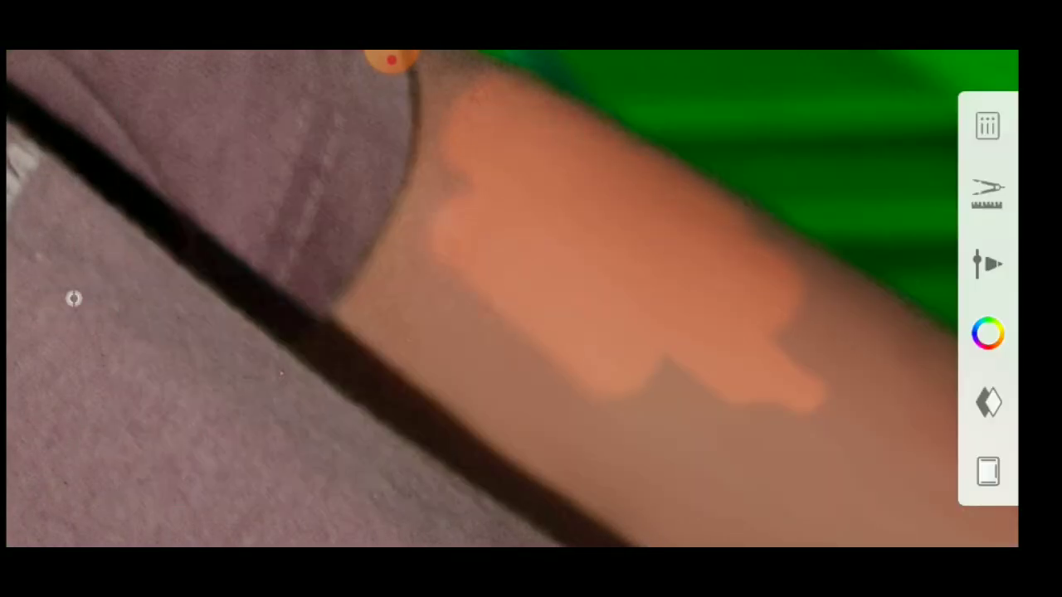
pyautogui.moveTo(440, 233); pyautogui.dragTo(580, 448)
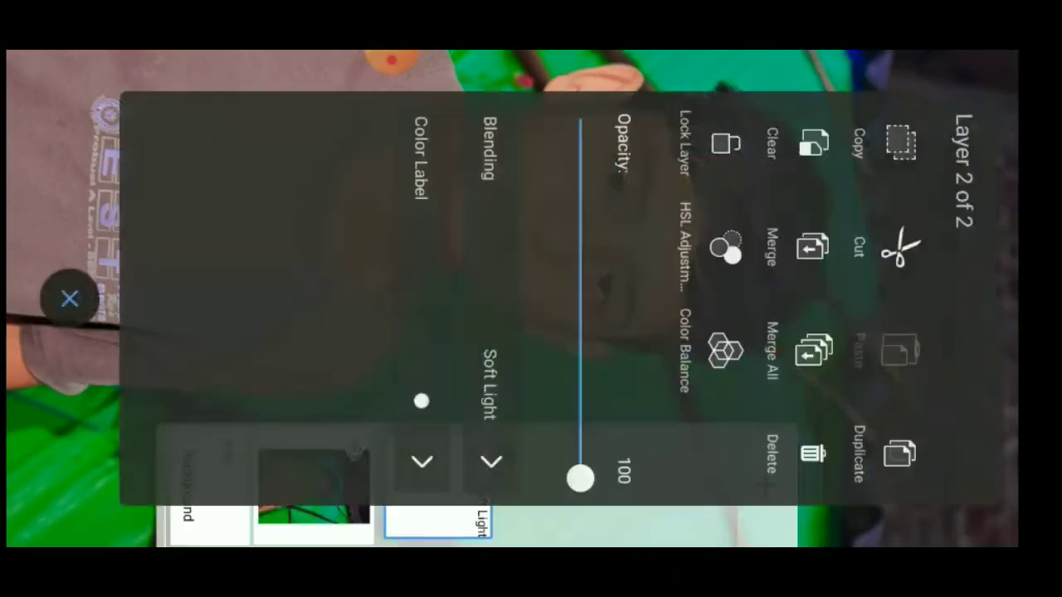
# Lower the Soft Light skin layer to 50% opacity and add a new empty layer above it
pyautogui.moveTo(580, 478); pyautogui.dragTo(580, 251)
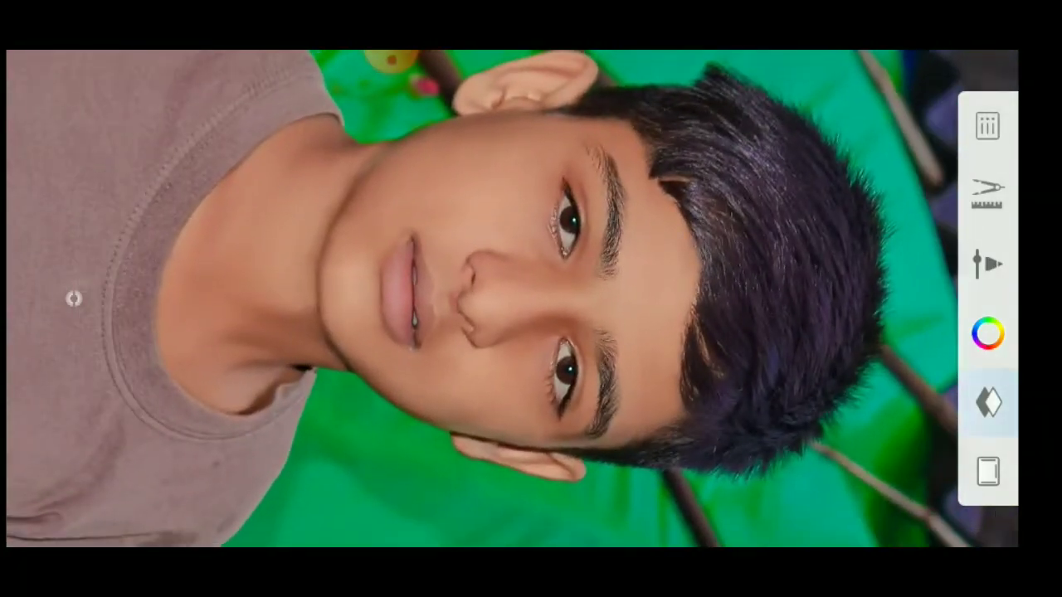
pyautogui.click(988, 402)
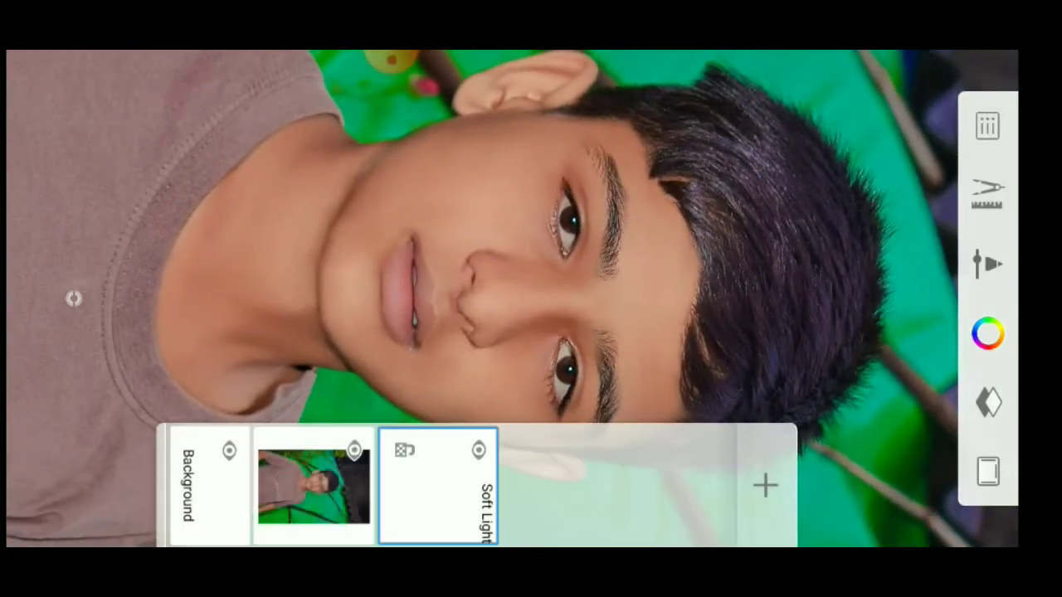
pyautogui.click(765, 485)
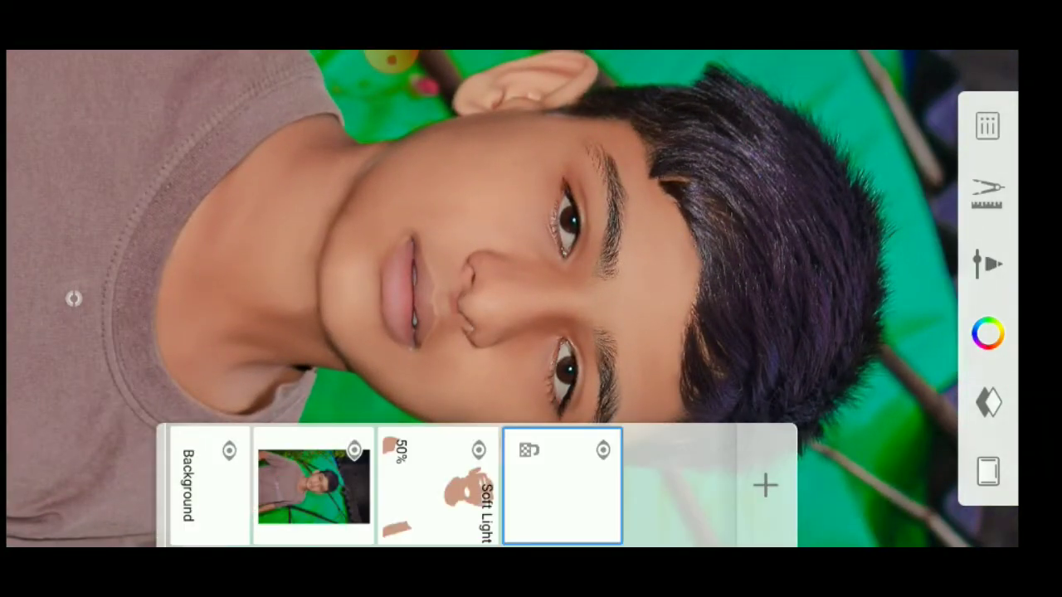
pyautogui.click(988, 264)
# Change the paint colour to a bright orange-red for the lips
pyautogui.click(69, 298)
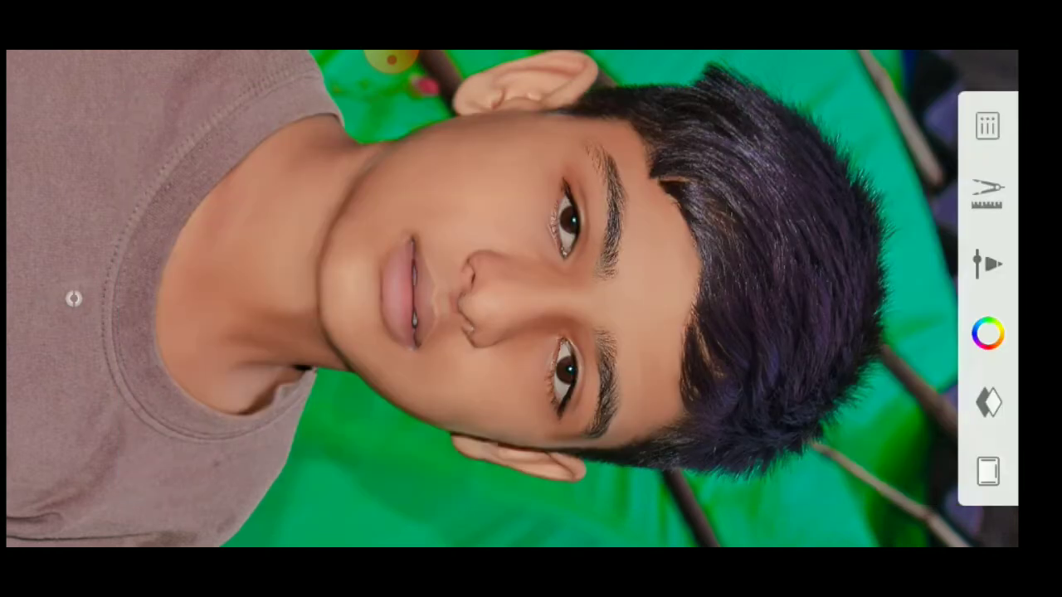
pyautogui.click(986, 332)
pyautogui.moveTo(677, 449)
pyautogui.mouseDown()
pyautogui.moveTo(723, 437)
pyautogui.moveTo(699, 446)
pyautogui.mouseUp()
# Reduce the Medium Brush size to about 8.4
pyautogui.click(70, 299)
pyautogui.scroll(3, 515, 299)
pyautogui.scroll(3, 514, 299)
pyautogui.scroll(3, 514, 298)
pyautogui.click(987, 264)
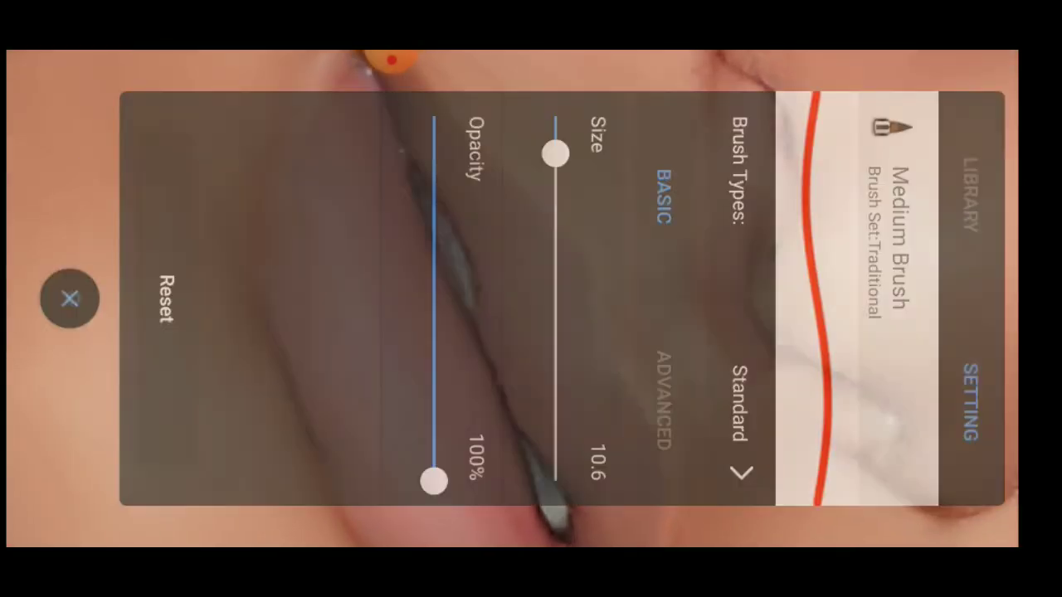
pyautogui.moveTo(556, 152)
pyautogui.mouseDown()
pyautogui.moveTo(556, 196)
pyautogui.moveTo(556, 146)
pyautogui.mouseUp()
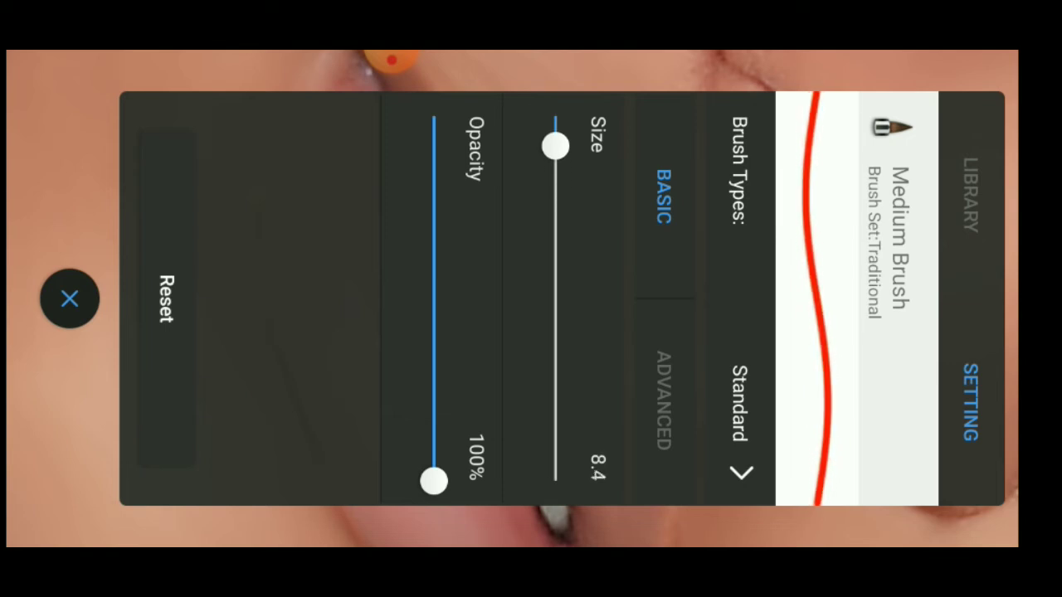
pyautogui.click(69, 298)
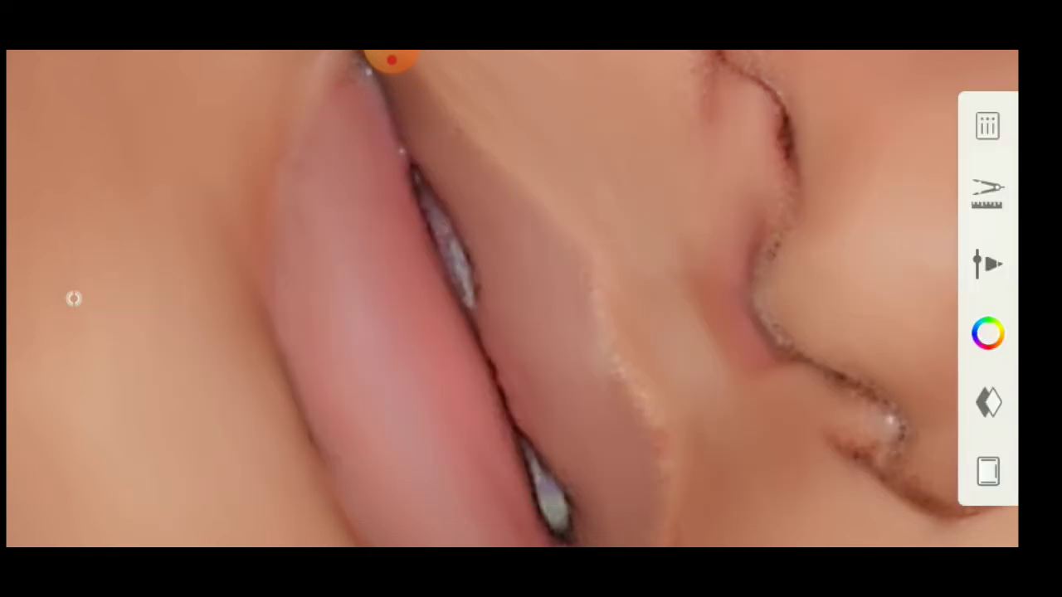
# Zoom in and paint the first red strokes across the lip
pyautogui.scroll(3, 514, 299)
pyautogui.scroll(3, 515, 298)
pyautogui.scroll(3, 514, 299)
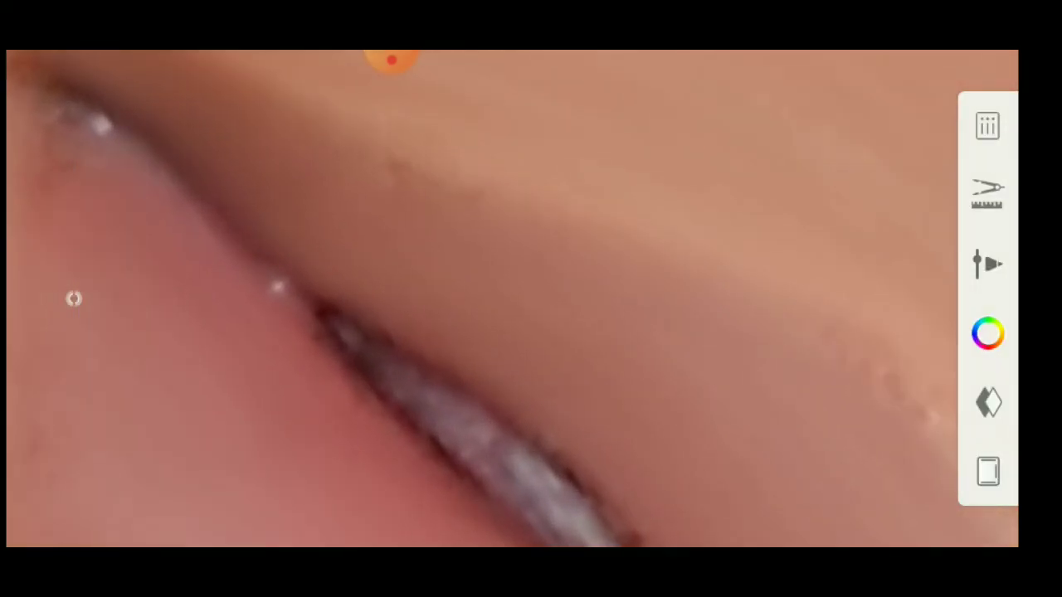
pyautogui.moveTo(261, 137); pyautogui.dragTo(489, 264)
pyautogui.moveTo(307, 191); pyautogui.dragTo(771, 353)
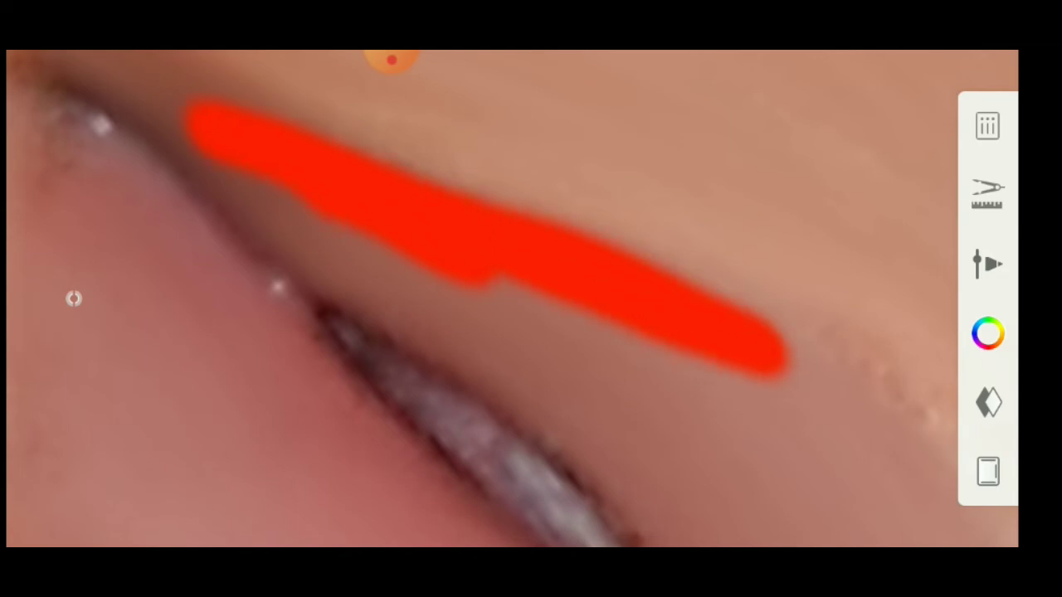
pyautogui.moveTo(332, 241); pyautogui.dragTo(609, 407)
pyautogui.moveTo(506, 282); pyautogui.dragTo(788, 456)
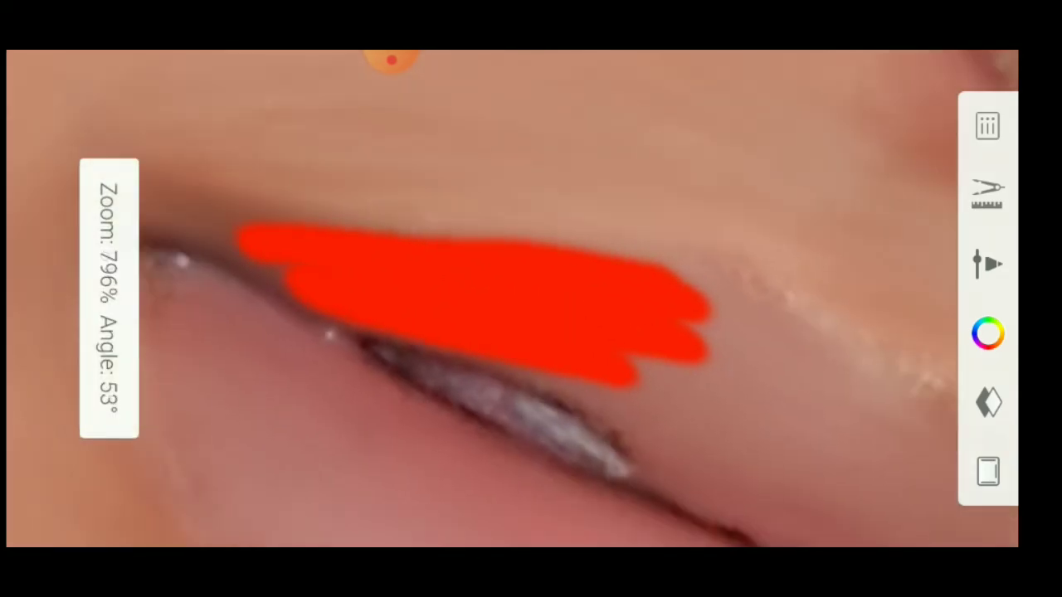
# Extend the red paint along the lip to its corner and end
pyautogui.moveTo(497, 290); pyautogui.dragTo(448, 224)
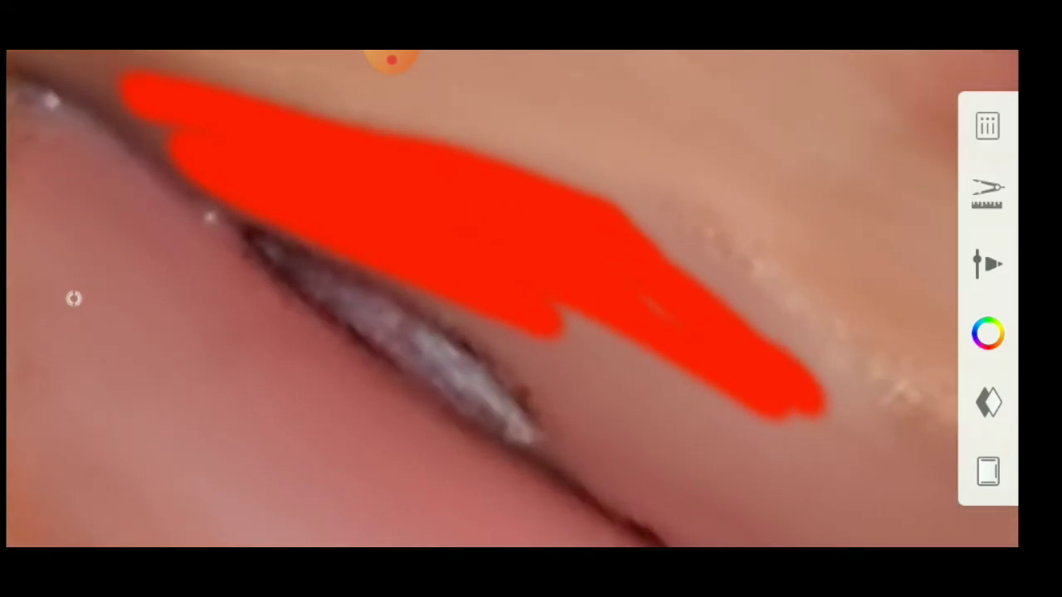
pyautogui.moveTo(514, 323); pyautogui.dragTo(701, 444)
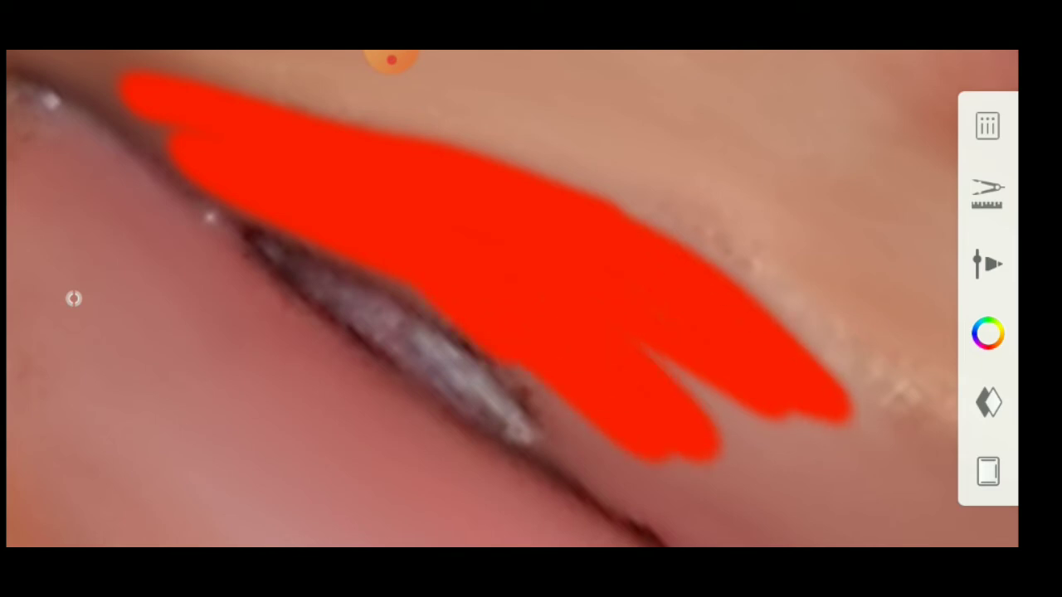
pyautogui.moveTo(498, 290); pyautogui.dragTo(373, 166)
pyautogui.moveTo(564, 166); pyautogui.dragTo(759, 447)
pyautogui.moveTo(664, 274); pyautogui.dragTo(854, 427)
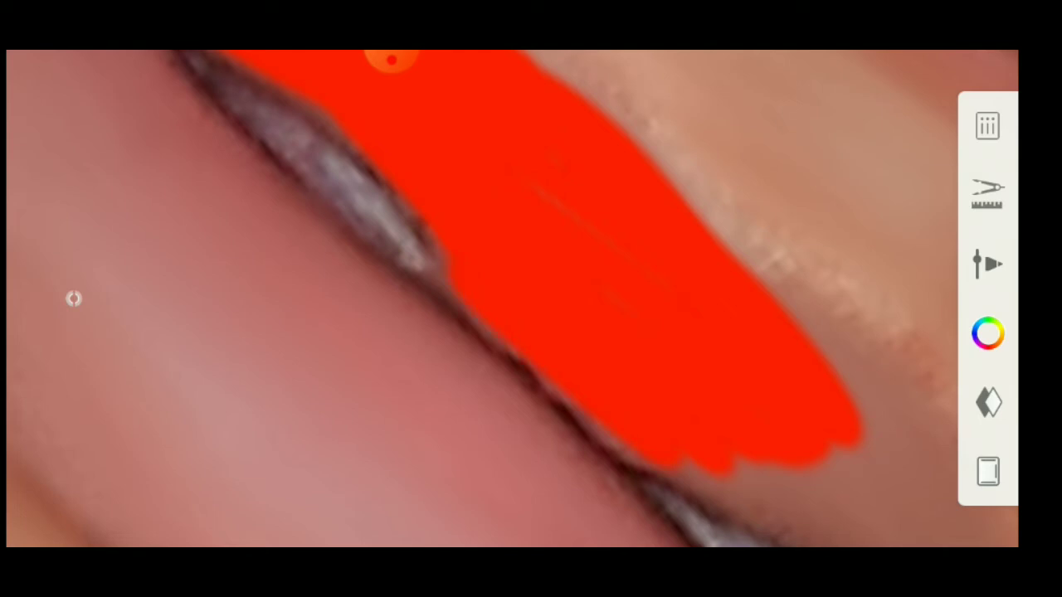
pyautogui.moveTo(531, 298); pyautogui.dragTo(431, 215)
pyautogui.moveTo(655, 315); pyautogui.dragTo(767, 411)
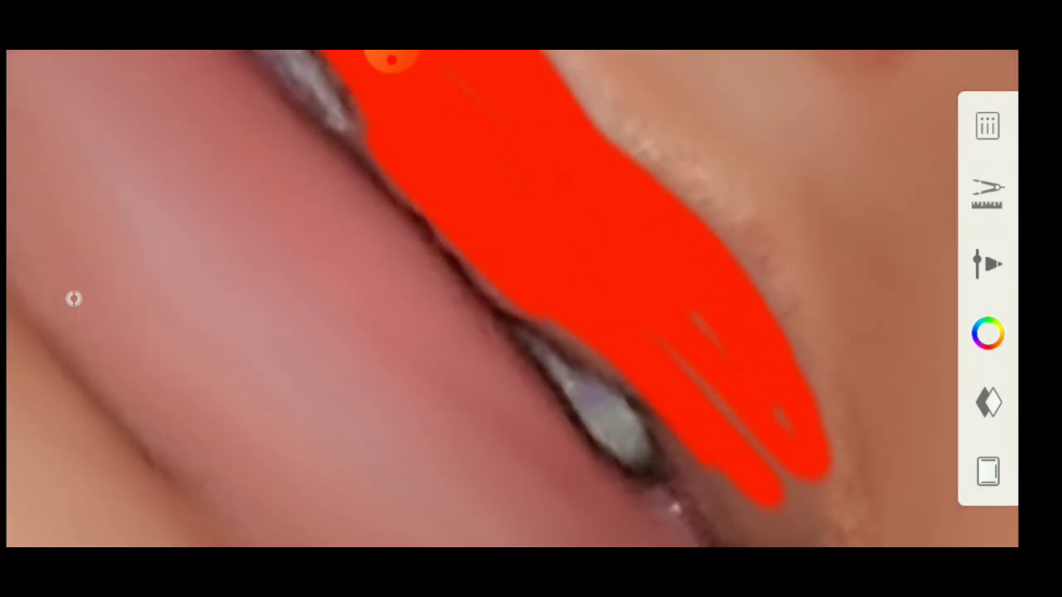
pyautogui.moveTo(597, 415); pyautogui.dragTo(481, 324)
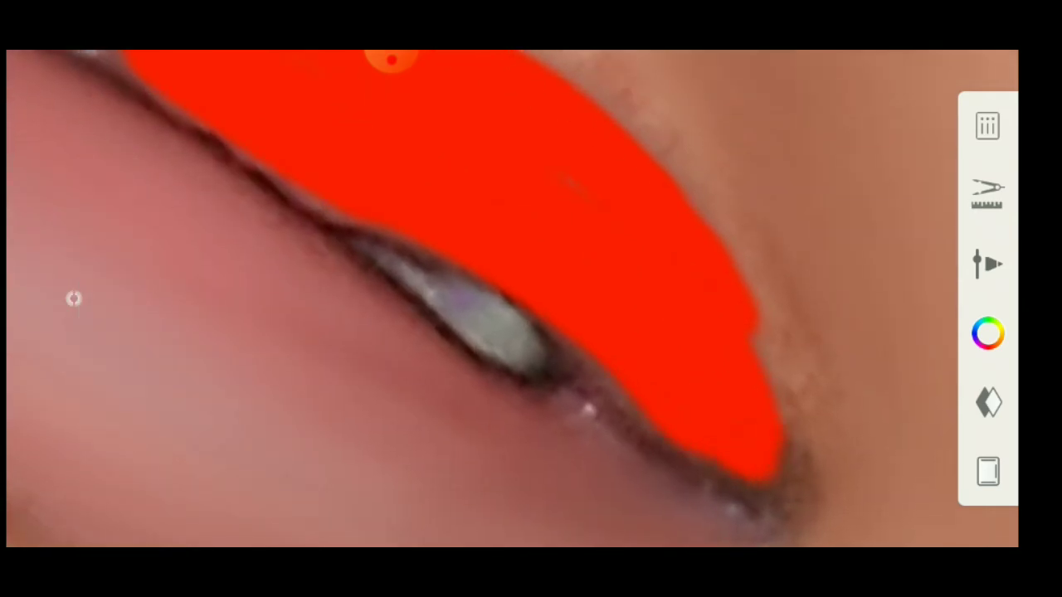
pyautogui.moveTo(324, 299)
pyautogui.mouseDown()
pyautogui.moveTo(324, 320)
pyautogui.moveTo(403, 136)
pyautogui.moveTo(694, 171)
pyautogui.moveTo(731, 245)
pyautogui.mouseUp()
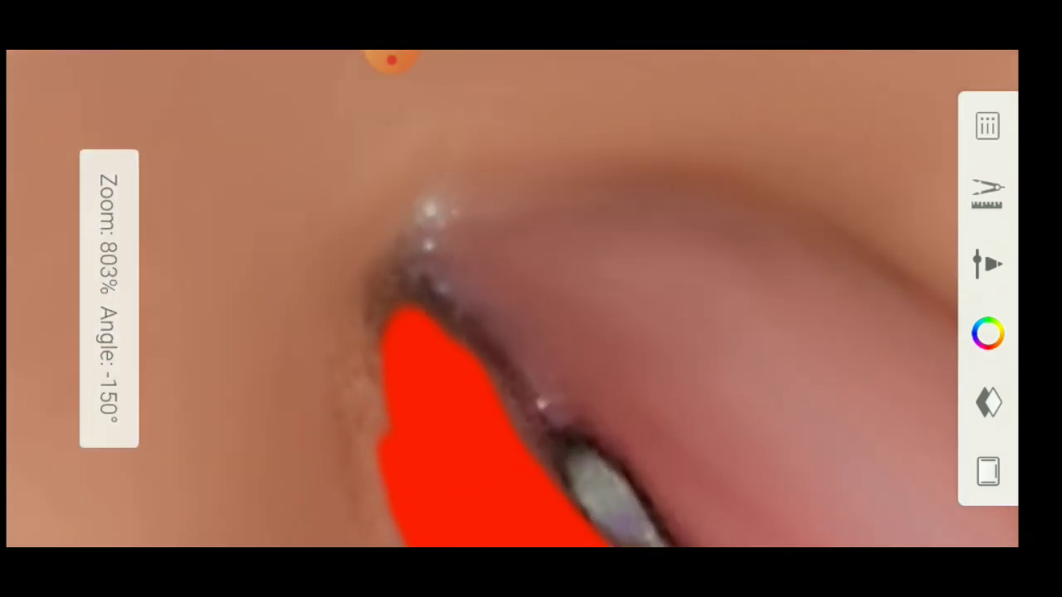
# Paint red strokes over the other lip
pyautogui.moveTo(520, 237); pyautogui.dragTo(792, 390)
pyautogui.moveTo(589, 256); pyautogui.dragTo(850, 353)
pyautogui.moveTo(850, 353); pyautogui.dragTo(502, 209)
pyautogui.moveTo(751, 385); pyautogui.dragTo(477, 259)
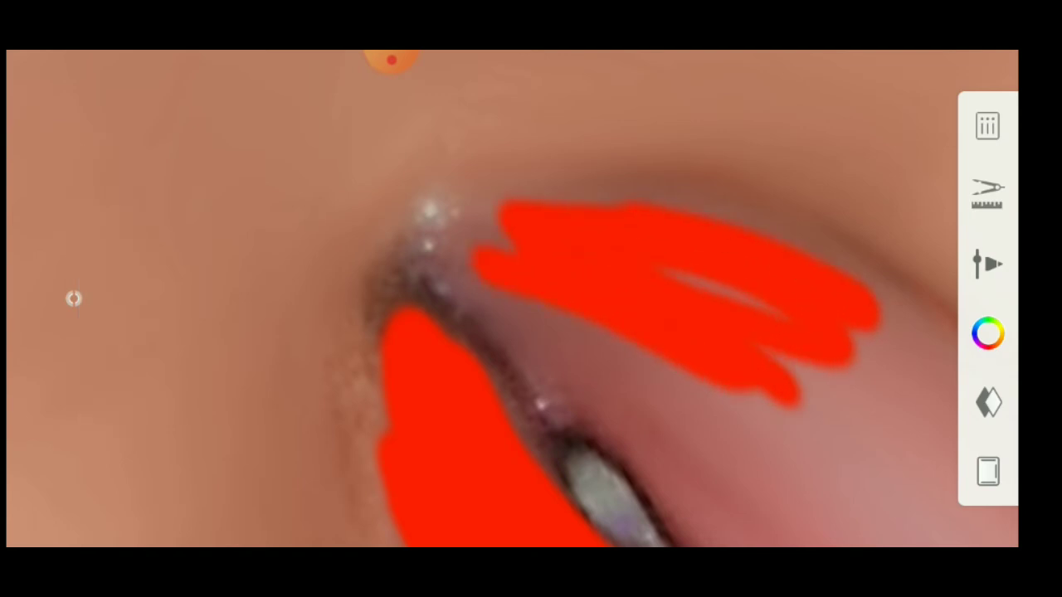
pyautogui.moveTo(498, 348); pyautogui.dragTo(282, 265)
pyautogui.moveTo(477, 274)
pyautogui.mouseDown()
pyautogui.moveTo(846, 398)
pyautogui.moveTo(689, 249)
pyautogui.mouseUp()
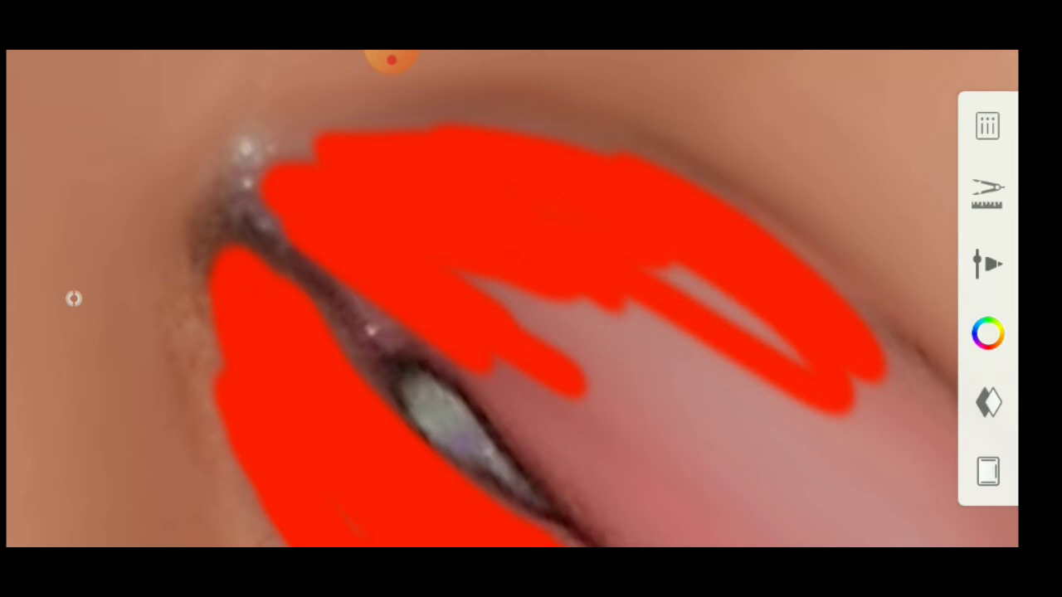
# Fill the gaps and light streaks with long red strokes along the lower lip
pyautogui.moveTo(564, 299); pyautogui.dragTo(714, 440)
pyautogui.moveTo(531, 381); pyautogui.dragTo(664, 498)
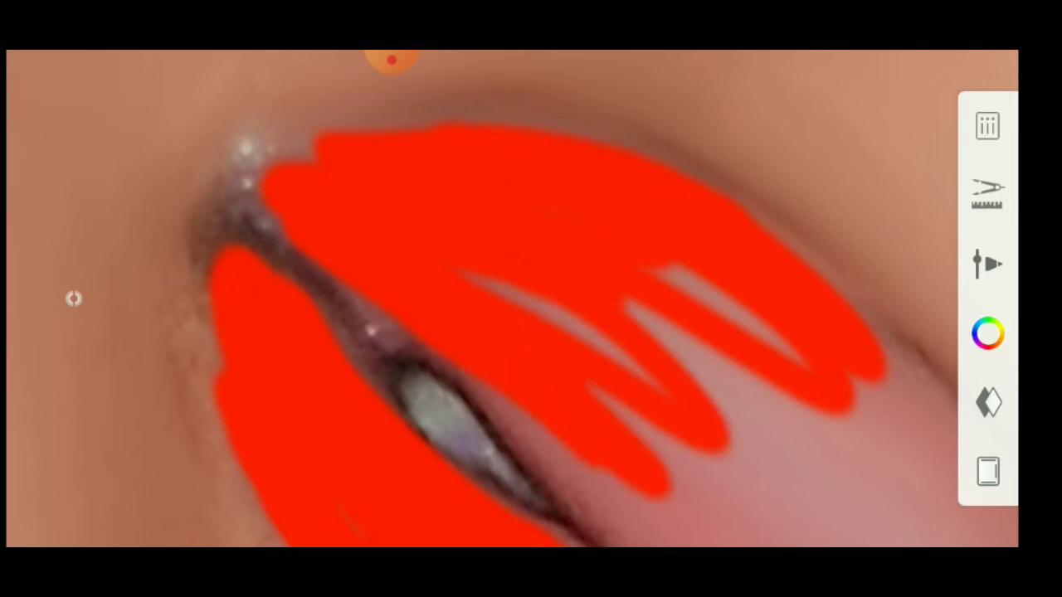
pyautogui.moveTo(514, 415); pyautogui.dragTo(647, 506)
pyautogui.moveTo(481, 282); pyautogui.dragTo(846, 489)
pyautogui.moveTo(880, 448); pyautogui.dragTo(655, 274)
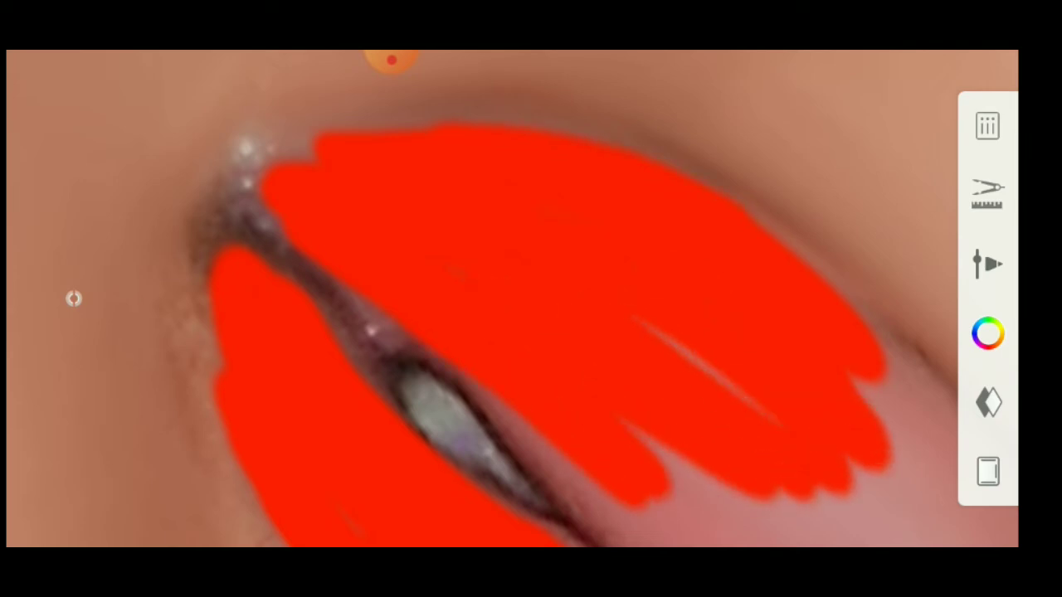
pyautogui.moveTo(497, 299)
pyautogui.mouseDown()
pyautogui.moveTo(414, 273)
pyautogui.moveTo(332, 316)
pyautogui.mouseUp()
pyautogui.moveTo(552, 191); pyautogui.dragTo(750, 448)
pyautogui.moveTo(618, 187); pyautogui.dragTo(822, 435)
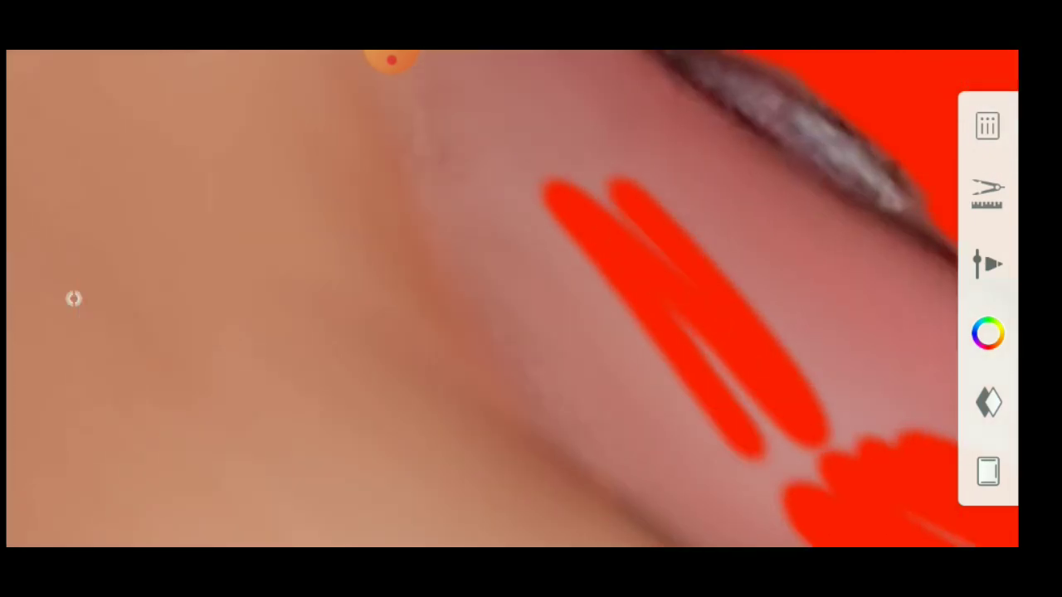
# Check the brush settings and fill the remaining red gaps on the lower lip
pyautogui.click(988, 264)
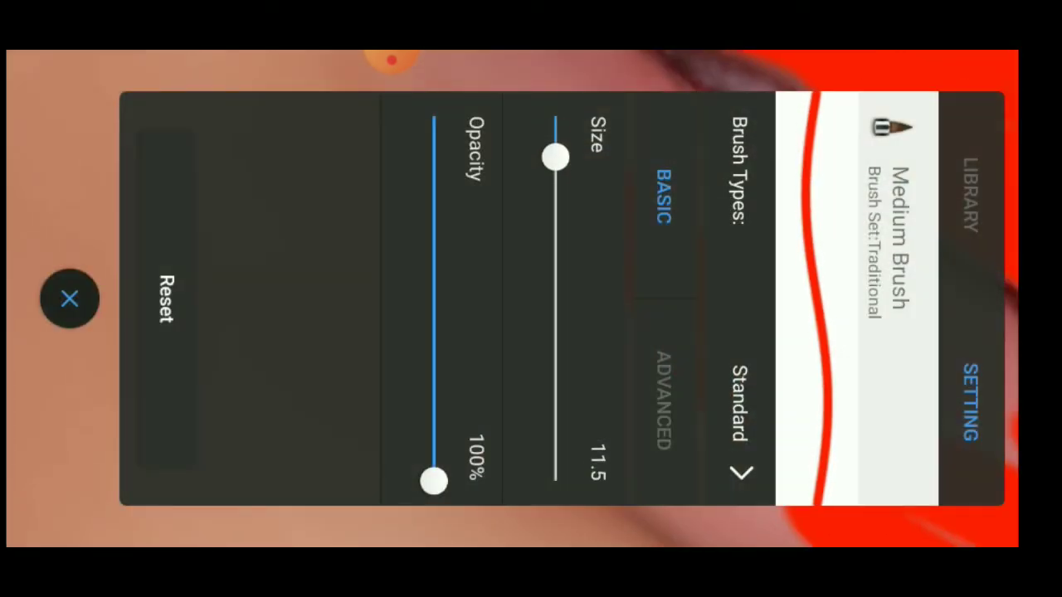
pyautogui.click(69, 299)
pyautogui.moveTo(879, 398)
pyautogui.mouseDown()
pyautogui.moveTo(581, 108)
pyautogui.moveTo(929, 381)
pyautogui.mouseUp()
pyautogui.moveTo(647, 99); pyautogui.dragTo(821, 207)
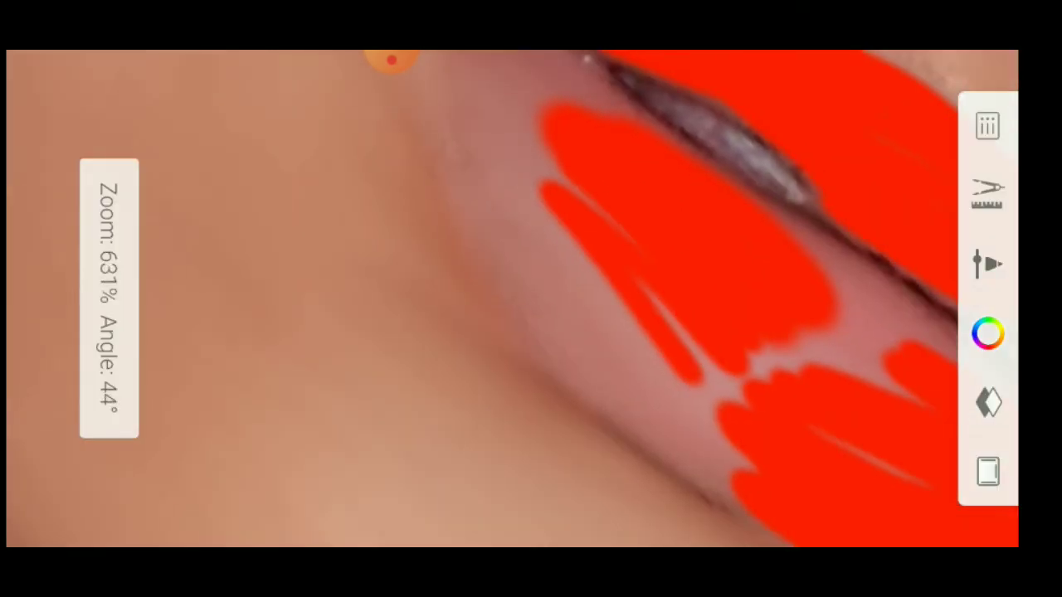
pyautogui.moveTo(920, 332); pyautogui.dragTo(771, 370)
pyautogui.moveTo(664, 249); pyautogui.dragTo(631, 299)
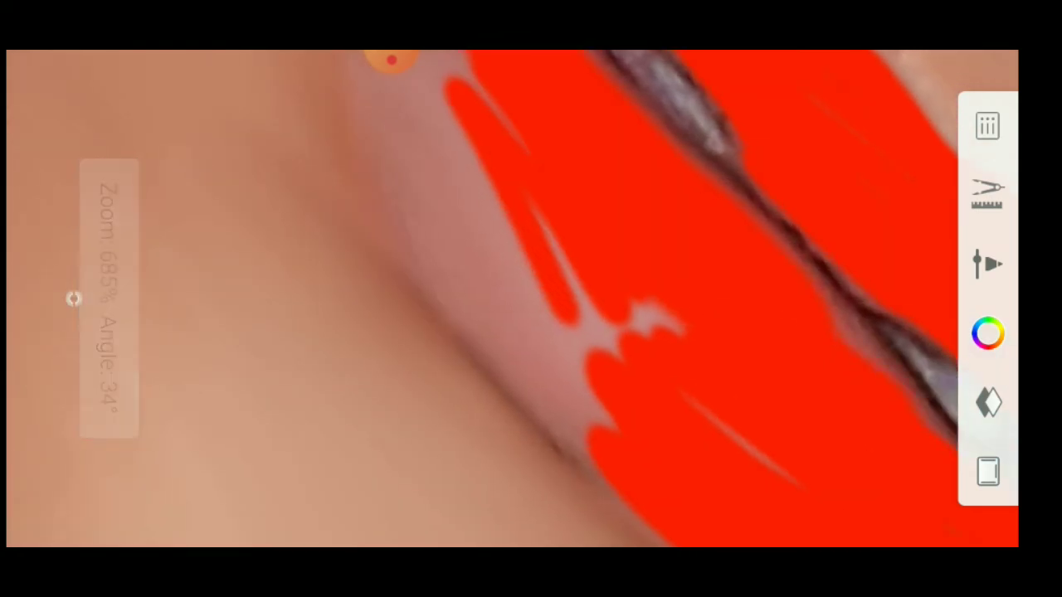
pyautogui.moveTo(581, 207); pyautogui.dragTo(497, 332)
pyautogui.moveTo(581, 291)
pyautogui.mouseDown()
pyautogui.moveTo(497, 249)
pyautogui.moveTo(414, 290)
pyautogui.mouseUp()
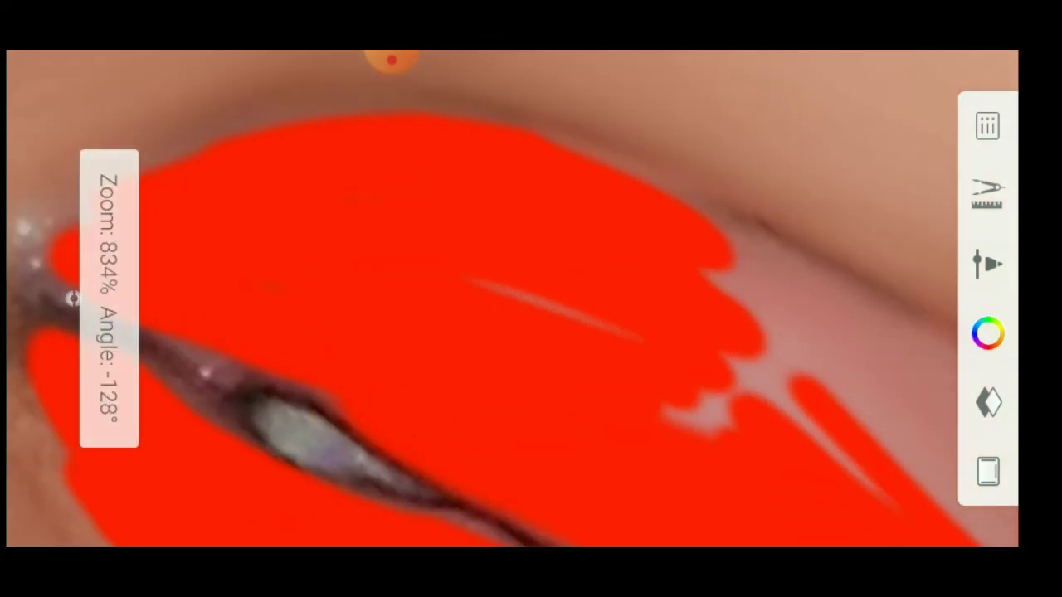
# Extend the red paint out to the lips' outer and lower edges
pyautogui.moveTo(498, 291)
pyautogui.mouseDown()
pyautogui.moveTo(465, 332)
pyautogui.moveTo(431, 348)
pyautogui.mouseUp()
pyautogui.moveTo(681, 315); pyautogui.dragTo(746, 448)
pyautogui.moveTo(705, 282); pyautogui.dragTo(813, 432)
pyautogui.moveTo(697, 248); pyautogui.dragTo(813, 415)
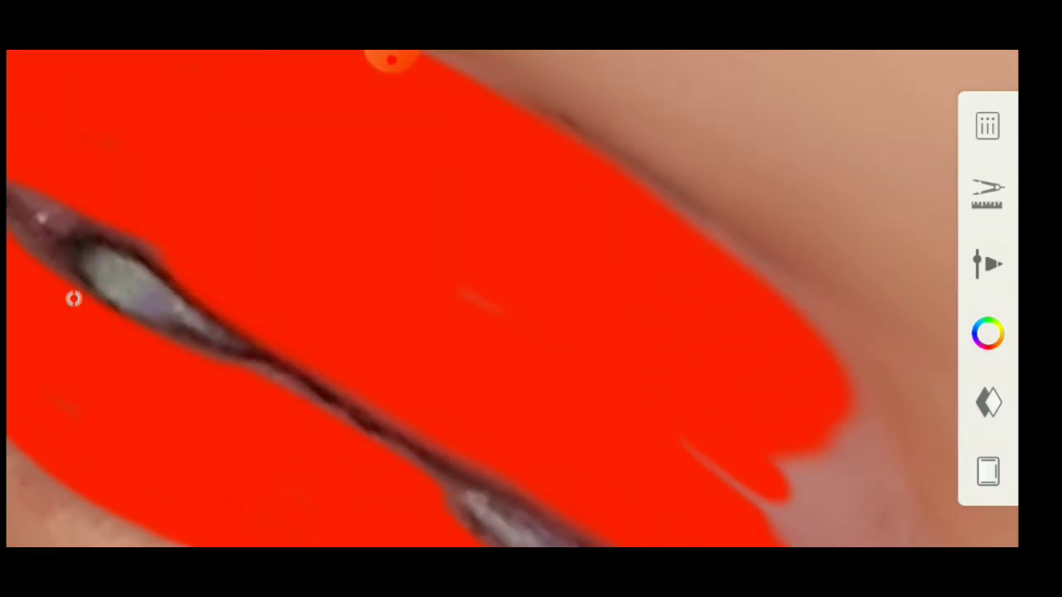
pyautogui.moveTo(498, 291); pyautogui.dragTo(448, 365)
pyautogui.moveTo(730, 315); pyautogui.dragTo(863, 431)
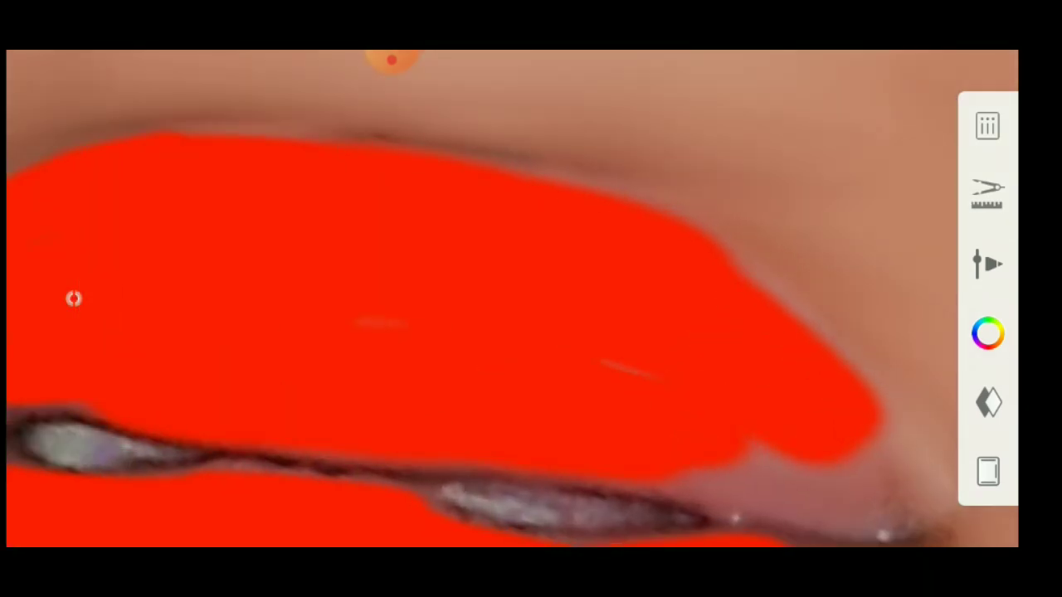
pyautogui.moveTo(747, 452); pyautogui.dragTo(904, 498)
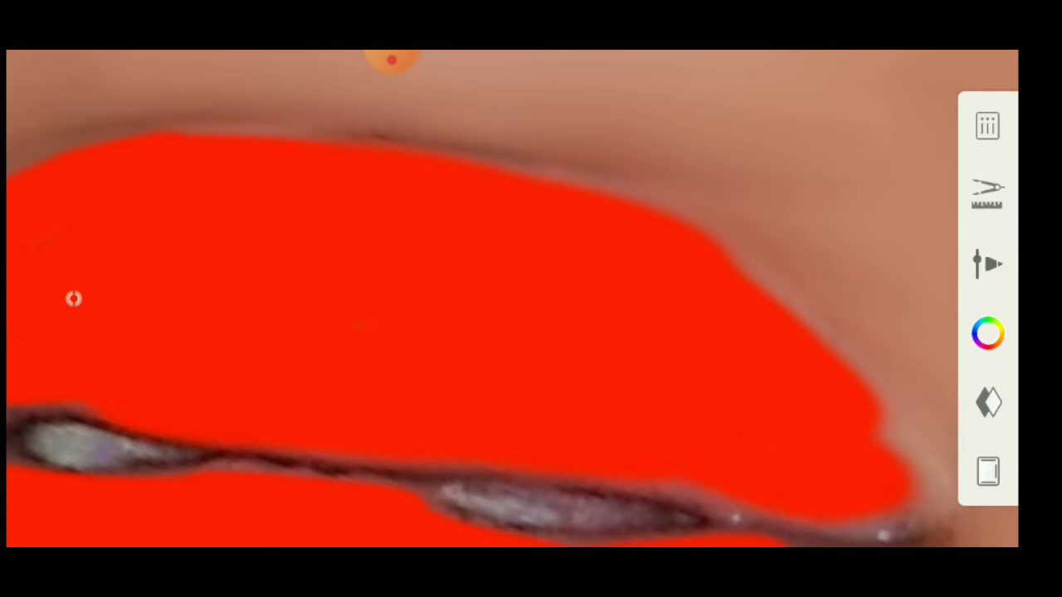
pyautogui.moveTo(498, 291); pyautogui.dragTo(481, 332)
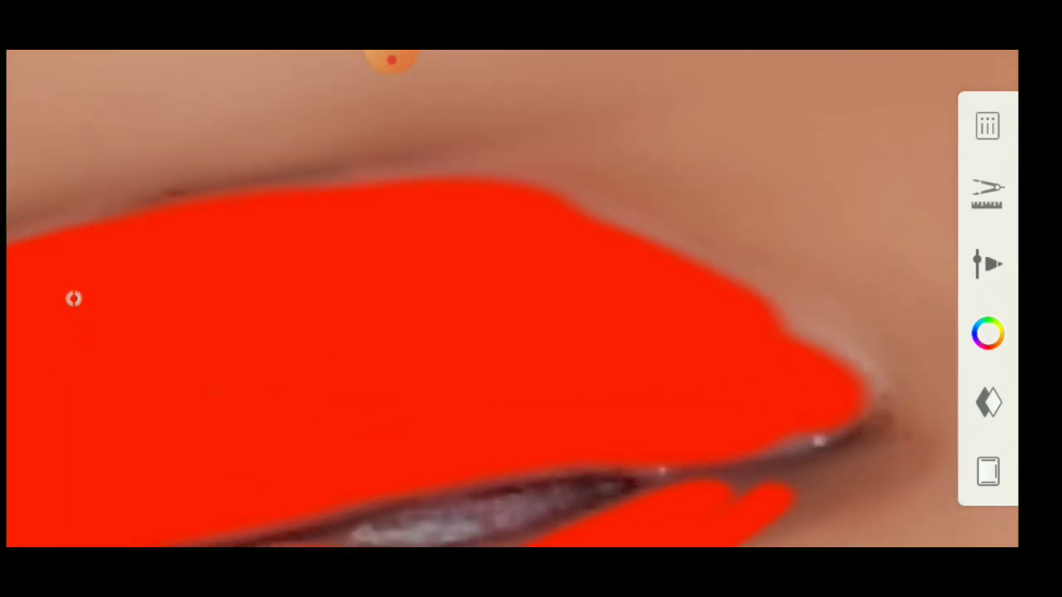
pyautogui.moveTo(498, 291)
pyautogui.mouseDown()
pyautogui.moveTo(481, 331)
pyautogui.moveTo(514, 348)
pyautogui.moveTo(564, 307)
pyautogui.mouseUp()
# Paint red into the remaining lip corner
pyautogui.click(73, 299)
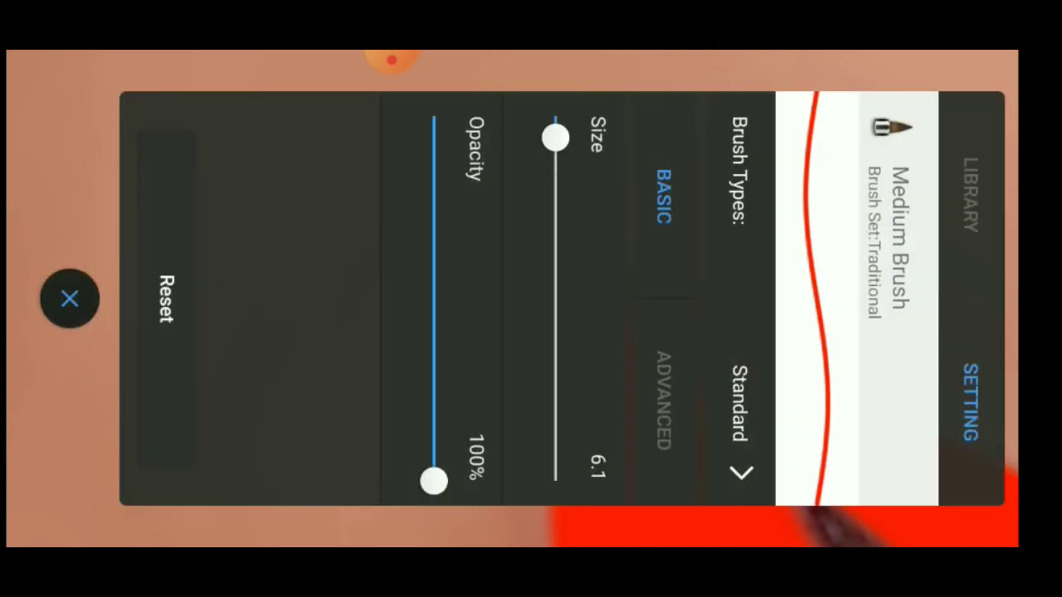
pyautogui.click(70, 298)
pyautogui.moveTo(581, 195)
pyautogui.mouseDown()
pyautogui.moveTo(618, 257)
pyautogui.moveTo(829, 398)
pyautogui.mouseUp()
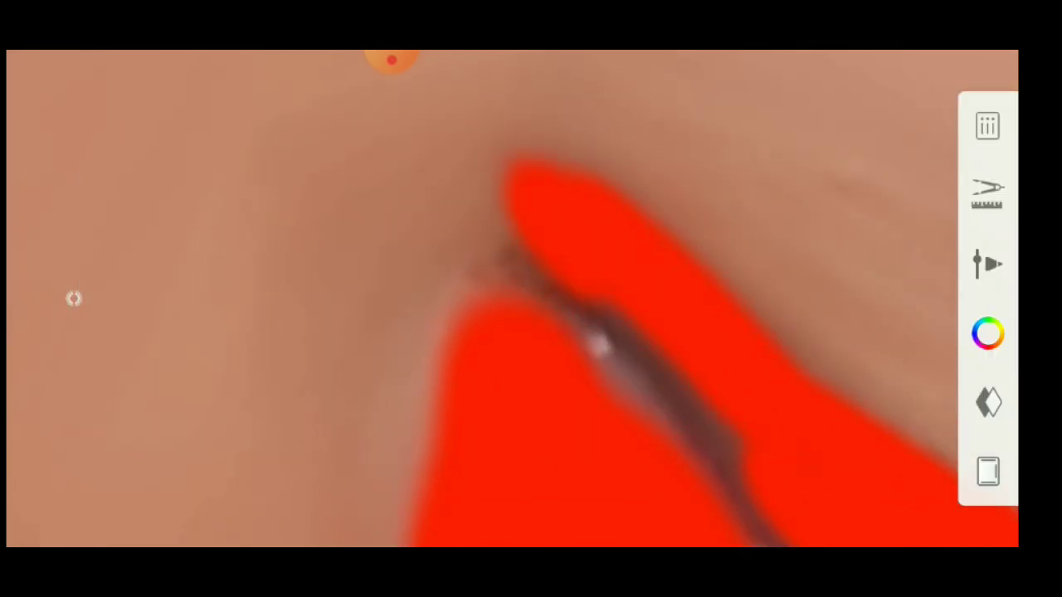
pyautogui.moveTo(531, 298)
pyautogui.mouseDown()
pyautogui.moveTo(497, 316)
pyautogui.moveTo(531, 332)
pyautogui.moveTo(606, 241)
pyautogui.moveTo(547, 315)
pyautogui.moveTo(531, 299)
pyautogui.mouseUp()
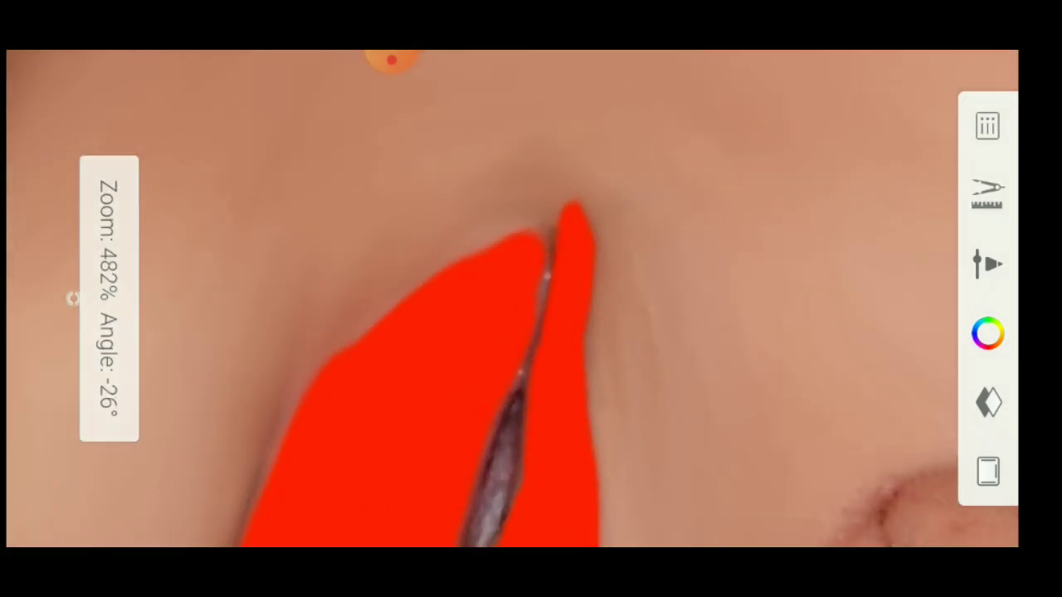
# Switch to the Hard Eraser and zoom out to view the whole face
pyautogui.click(987, 264)
pyautogui.click(970, 195)
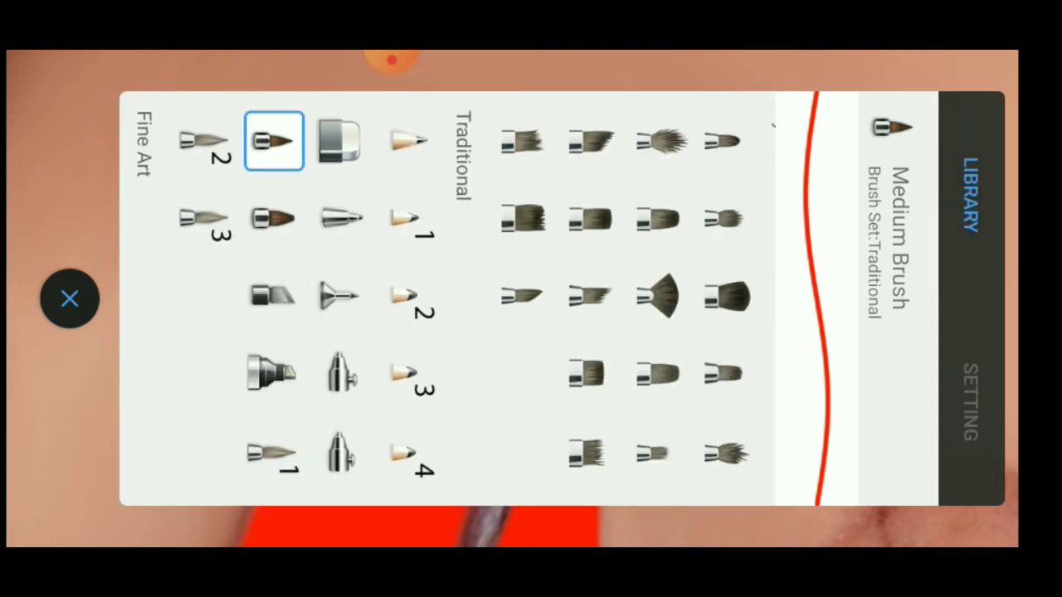
pyautogui.moveTo(663, 315); pyautogui.dragTo(332, 315)
pyautogui.click(621, 373)
pyautogui.click(69, 298)
pyautogui.moveTo(531, 332)
pyautogui.mouseDown()
pyautogui.moveTo(515, 315)
pyautogui.moveTo(498, 349)
pyautogui.mouseUp()
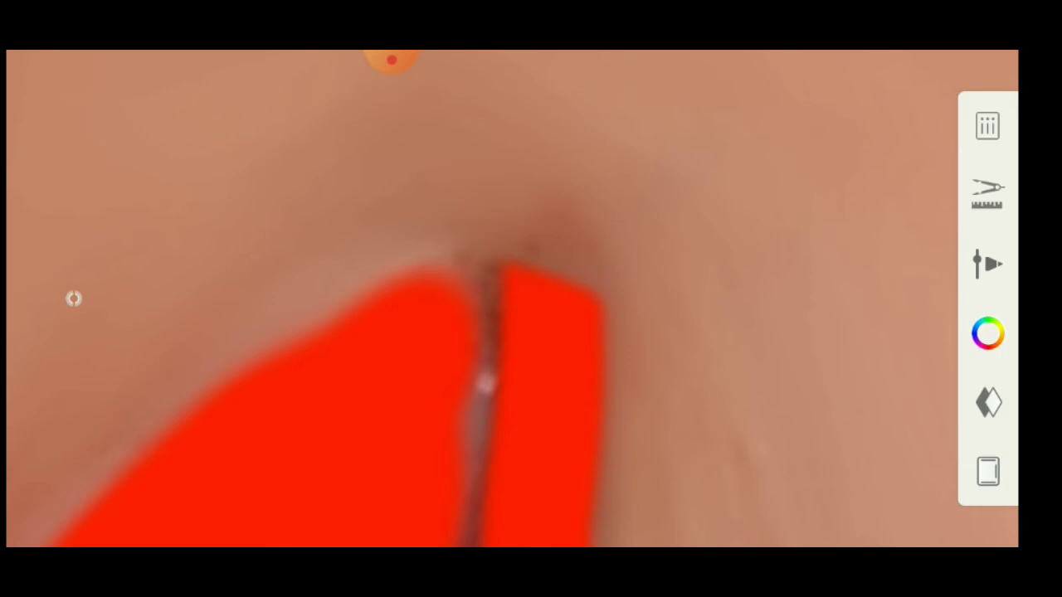
pyautogui.moveTo(531, 332)
pyautogui.mouseDown()
pyautogui.moveTo(498, 316)
pyautogui.moveTo(523, 328)
pyautogui.mouseUp()
# Set the red lips layer's blending mode to Soft Light
pyautogui.click(987, 402)
pyautogui.click(563, 486)
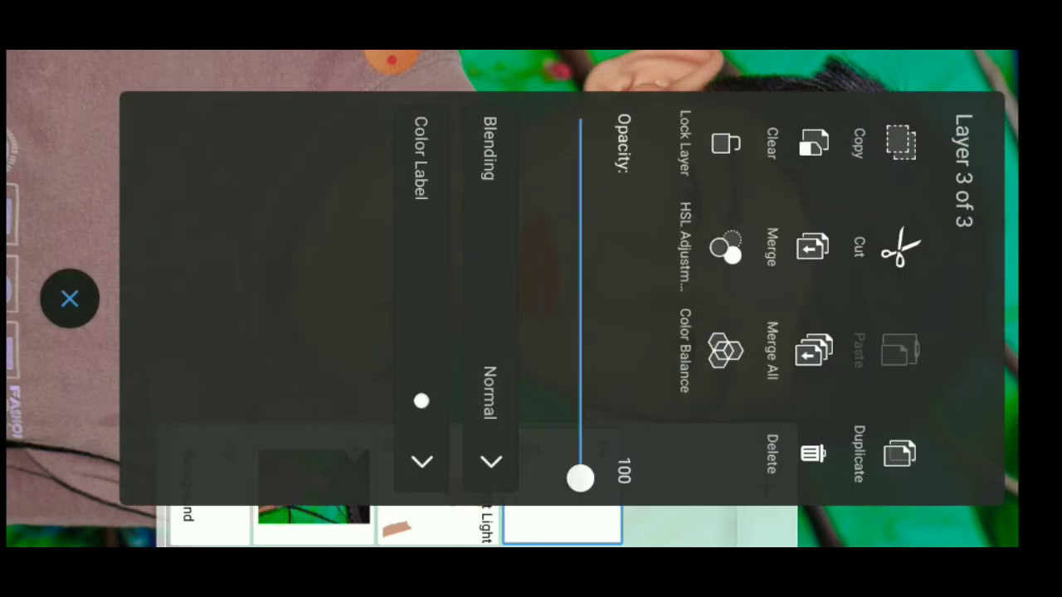
pyautogui.click(490, 431)
pyautogui.moveTo(414, 290); pyautogui.dragTo(663, 290)
pyautogui.click(432, 332)
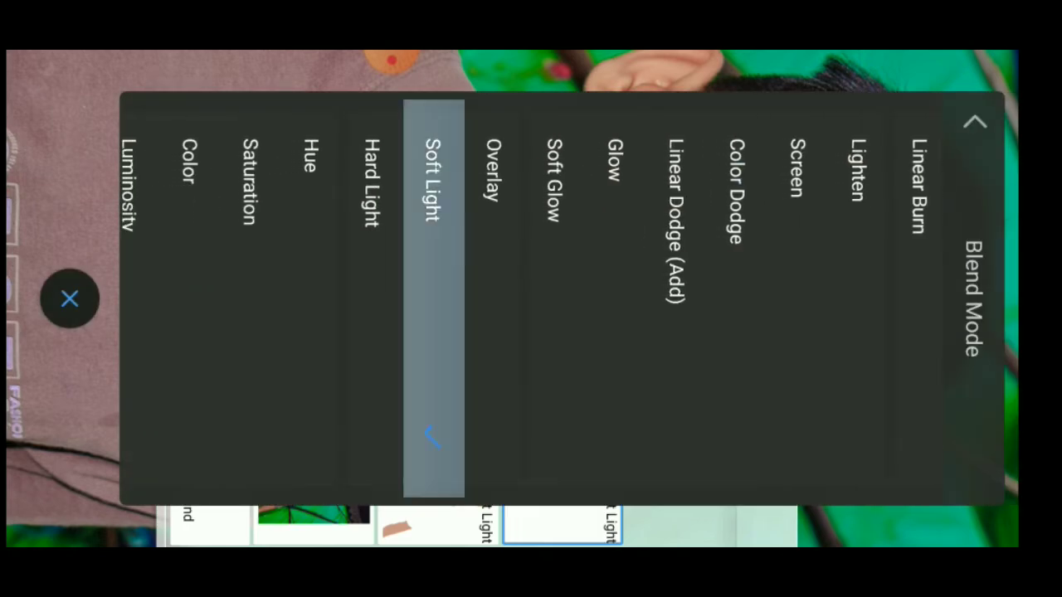
pyautogui.click(70, 299)
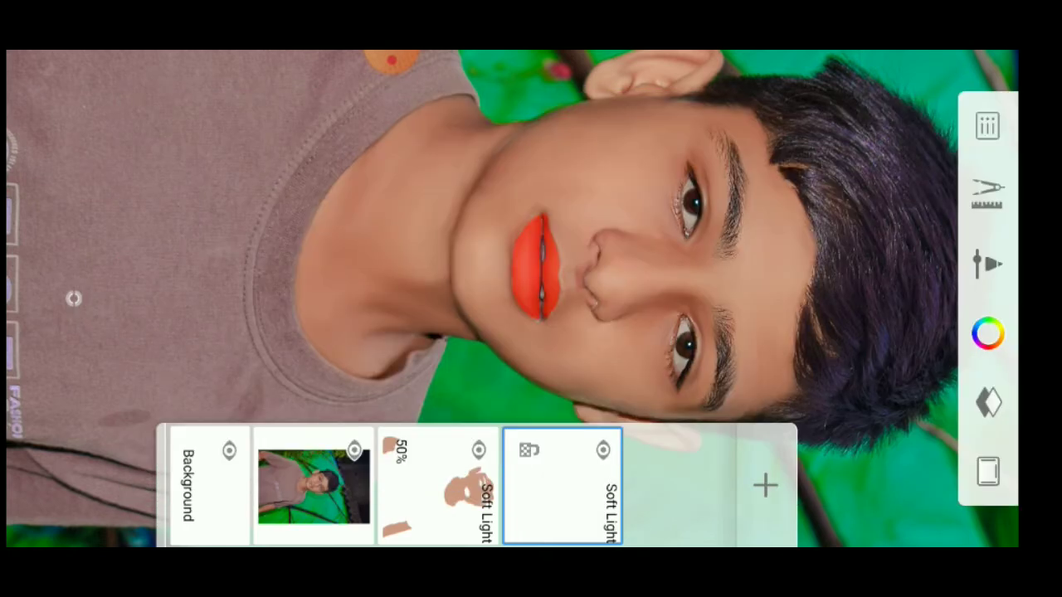
pyautogui.click(498, 249)
# Lower the lips layer opacity to about half
pyautogui.moveTo(531, 299); pyautogui.dragTo(580, 315)
pyautogui.scroll(3, 530, 299)
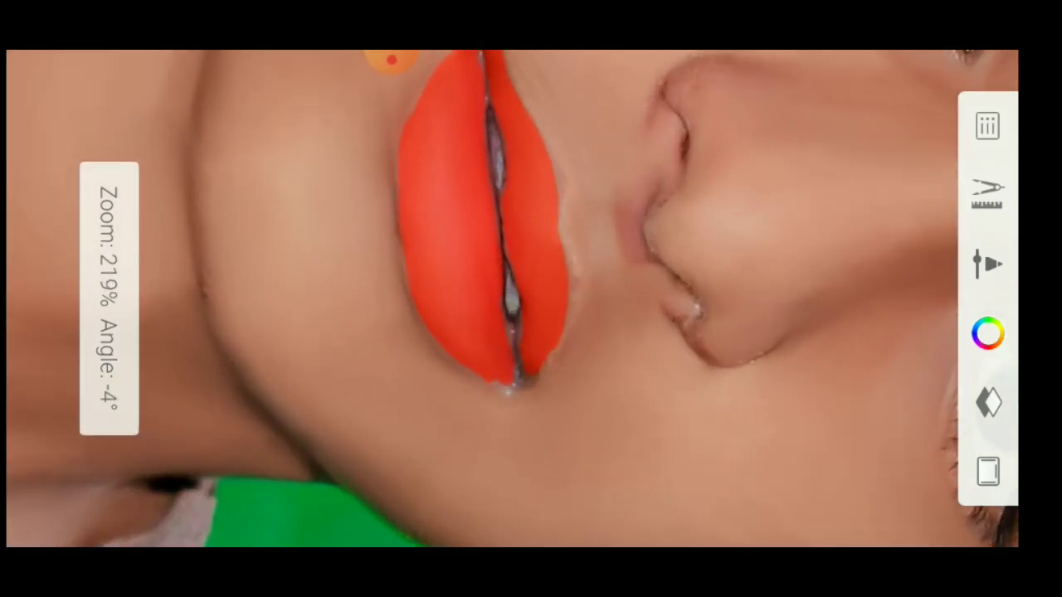
pyautogui.click(988, 124)
pyautogui.click(563, 515)
pyautogui.moveTo(580, 478); pyautogui.dragTo(580, 316)
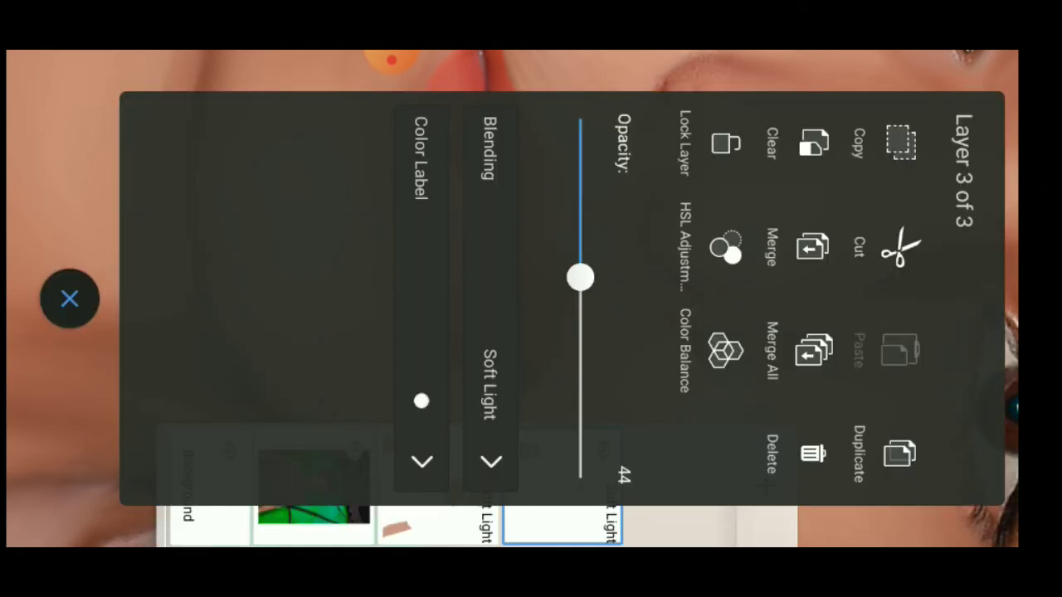
pyautogui.click(71, 296)
# Set the skin layer's opacity to 78
pyautogui.scroll(-3, 531, 299)
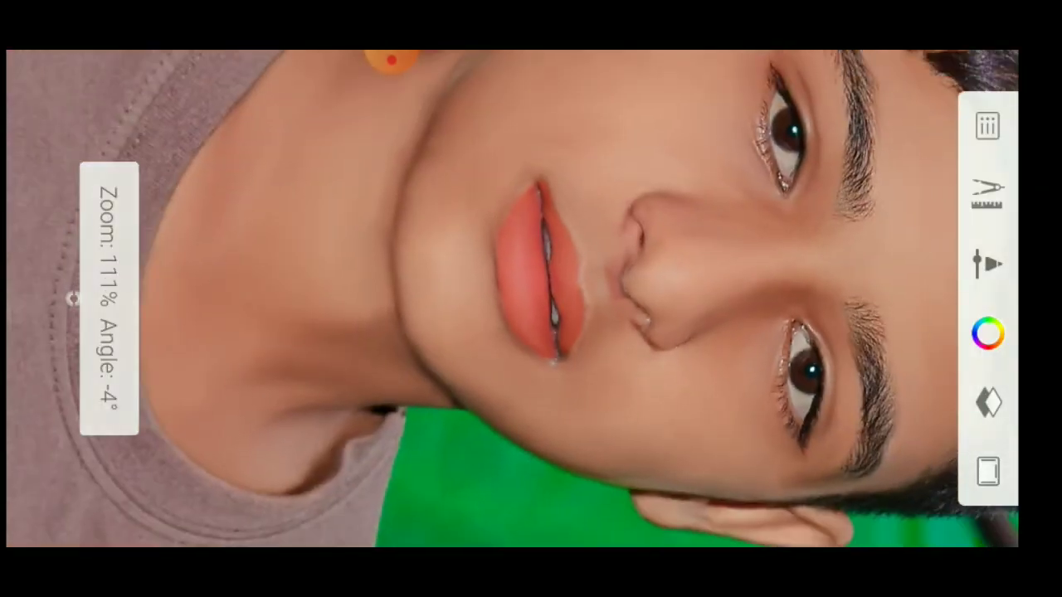
pyautogui.scroll(-3, 531, 298)
pyautogui.scroll(-3, 531, 298)
pyautogui.scroll(5, 531, 298)
pyautogui.scroll(2, 531, 299)
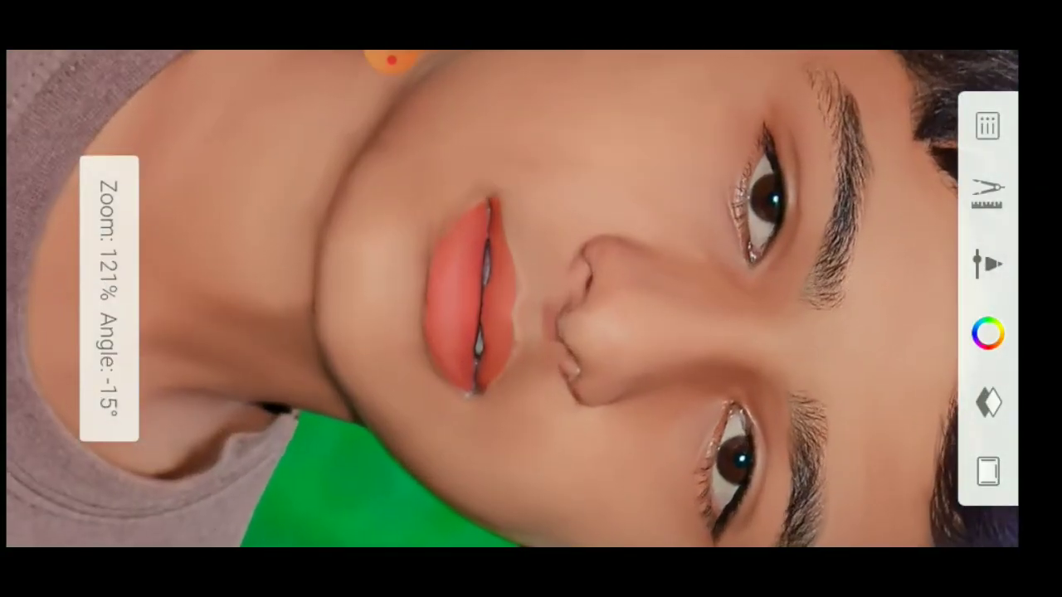
pyautogui.scroll(-1, 531, 298)
pyautogui.click(71, 296)
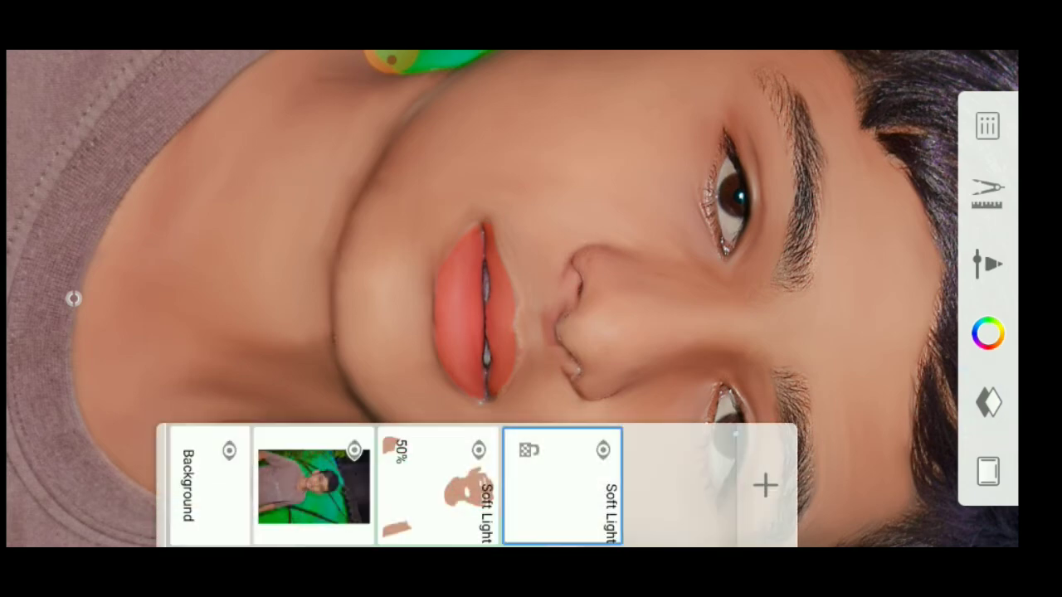
pyautogui.click(437, 485)
pyautogui.moveTo(581, 296); pyautogui.dragTo(580, 371)
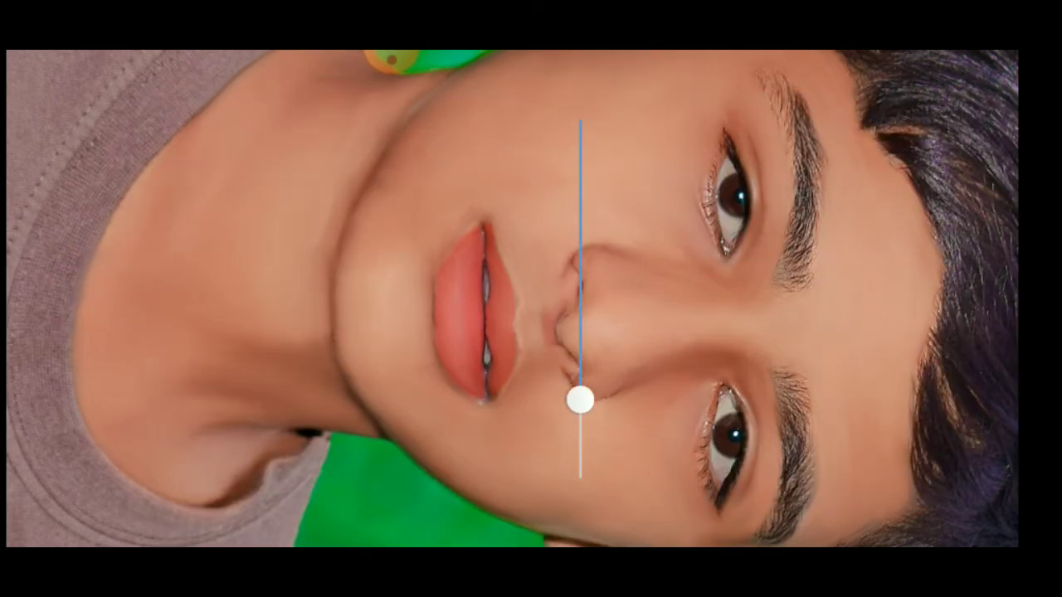
pyautogui.moveTo(579, 395); pyautogui.dragTo(580, 392)
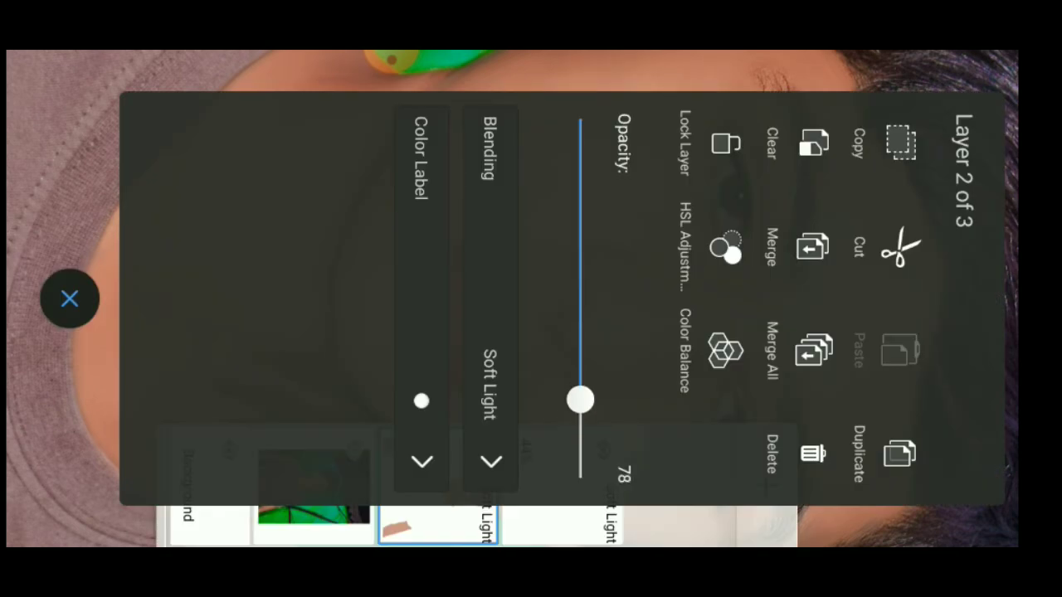
# Adjust the lips layer opacity to 37
pyautogui.click(69, 298)
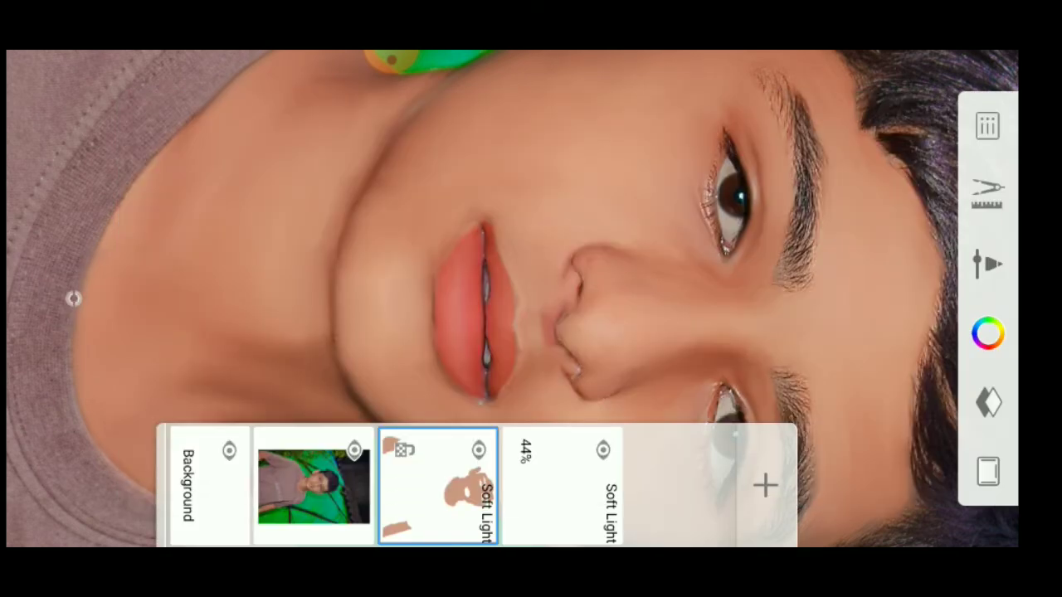
pyautogui.scroll(-3, 531, 299)
pyautogui.scroll(-3, 531, 299)
pyautogui.scroll(-2, 531, 298)
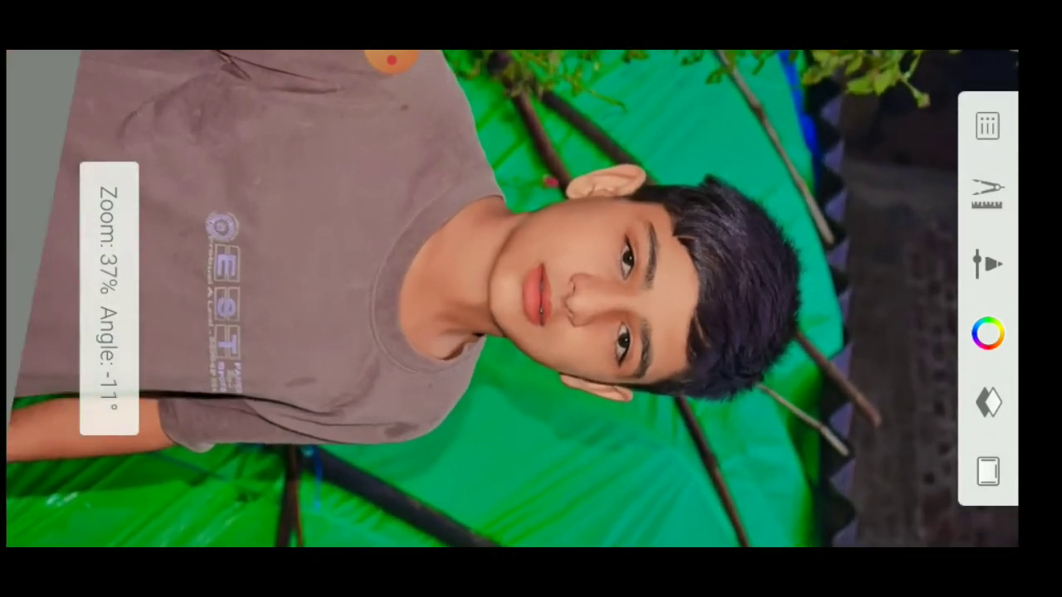
pyautogui.scroll(2, 531, 299)
pyautogui.scroll(4, 531, 298)
pyautogui.click(987, 402)
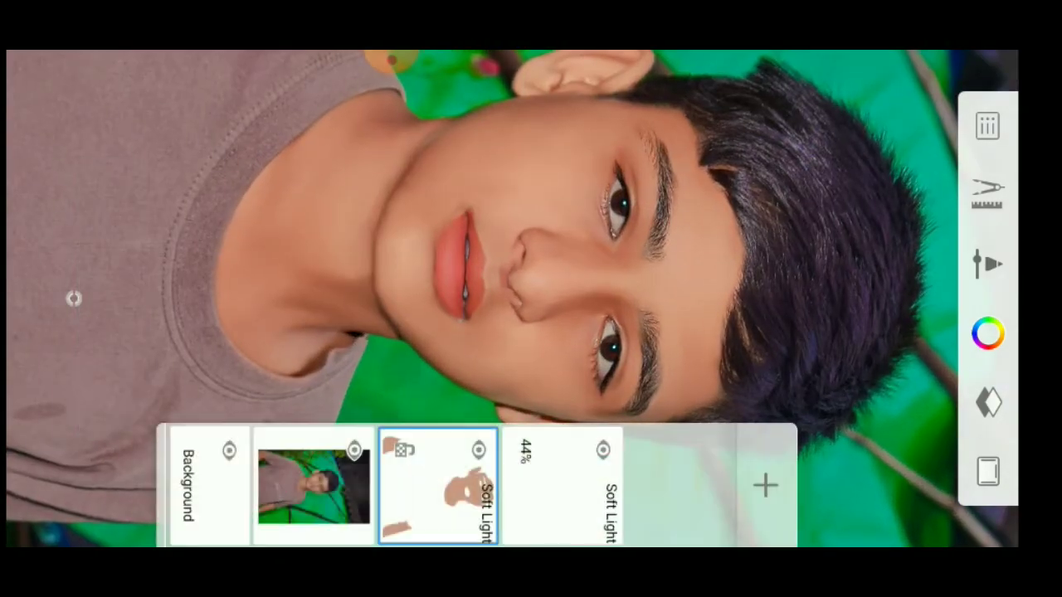
pyautogui.click(561, 486)
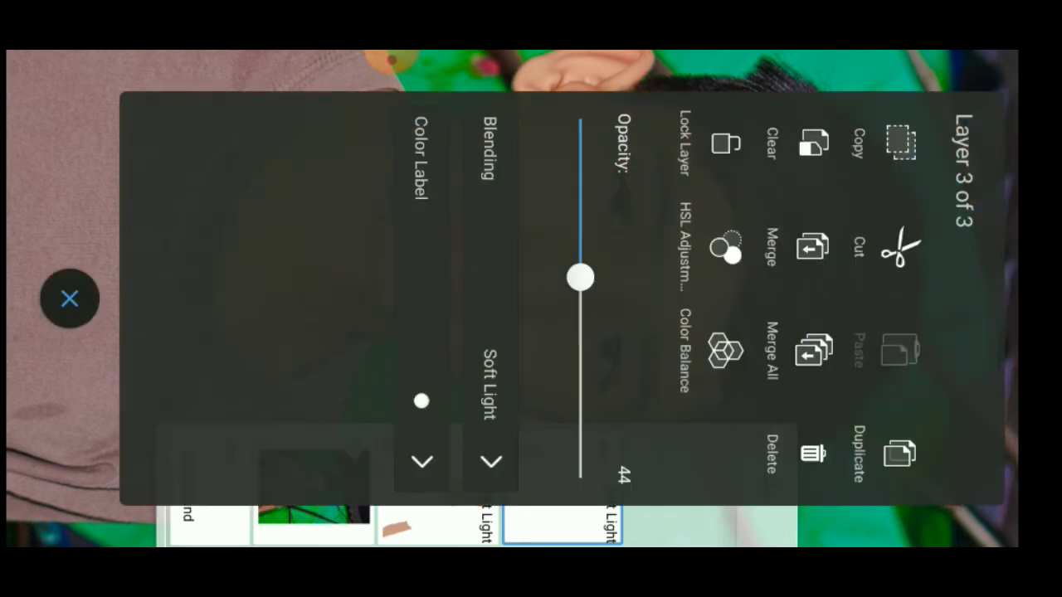
pyautogui.moveTo(580, 278); pyautogui.dragTo(580, 230)
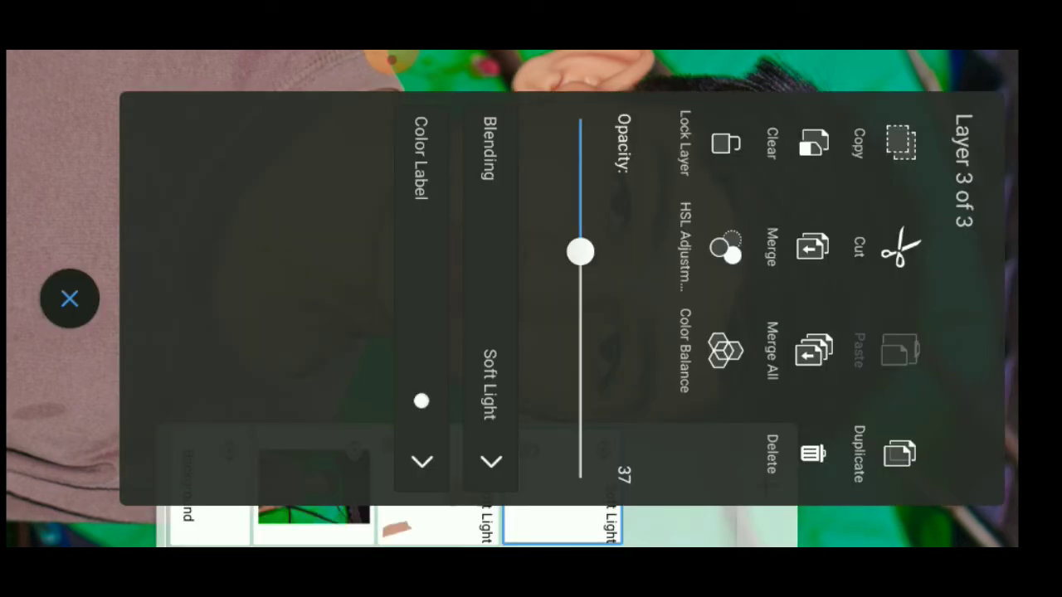
pyautogui.click(69, 298)
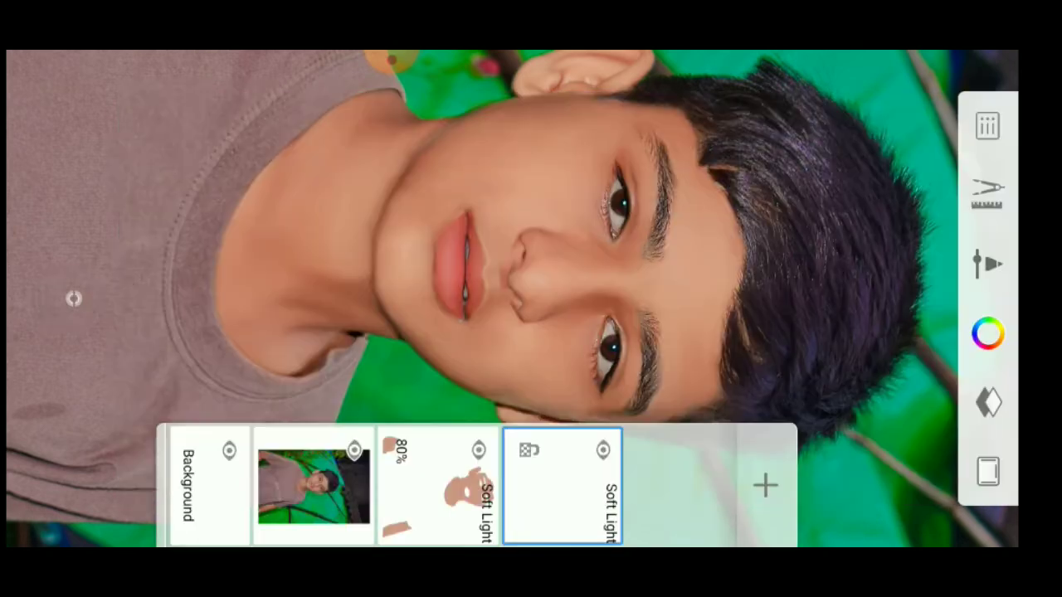
# Merge all layers into one
pyautogui.scroll(-3, 531, 299)
pyautogui.scroll(-2, 531, 299)
pyautogui.scroll(-1, 531, 298)
pyautogui.scroll(3, 531, 298)
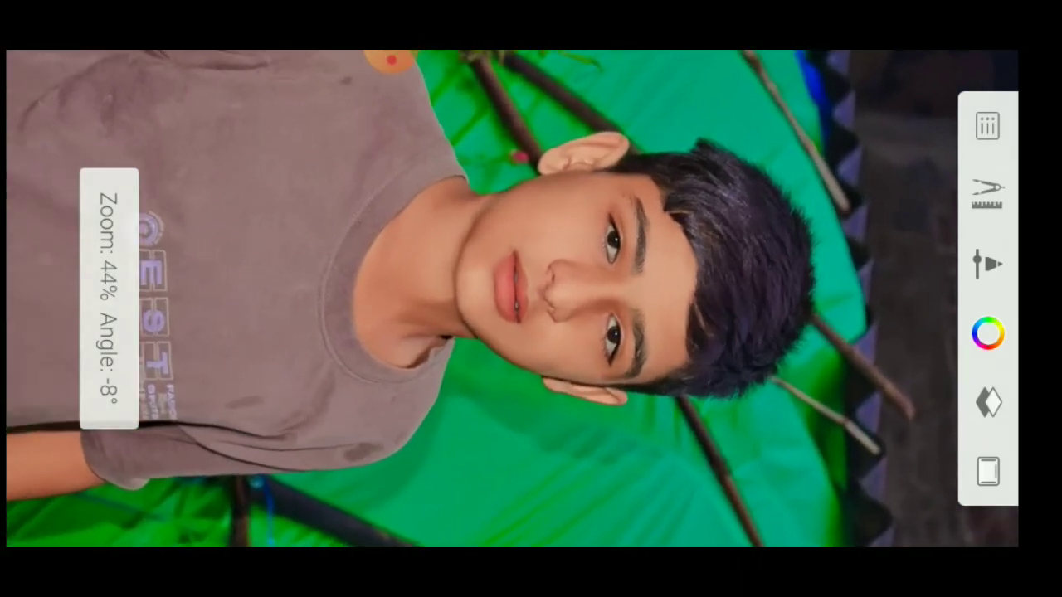
pyautogui.scroll(1, 531, 299)
pyautogui.scroll(-1, 531, 299)
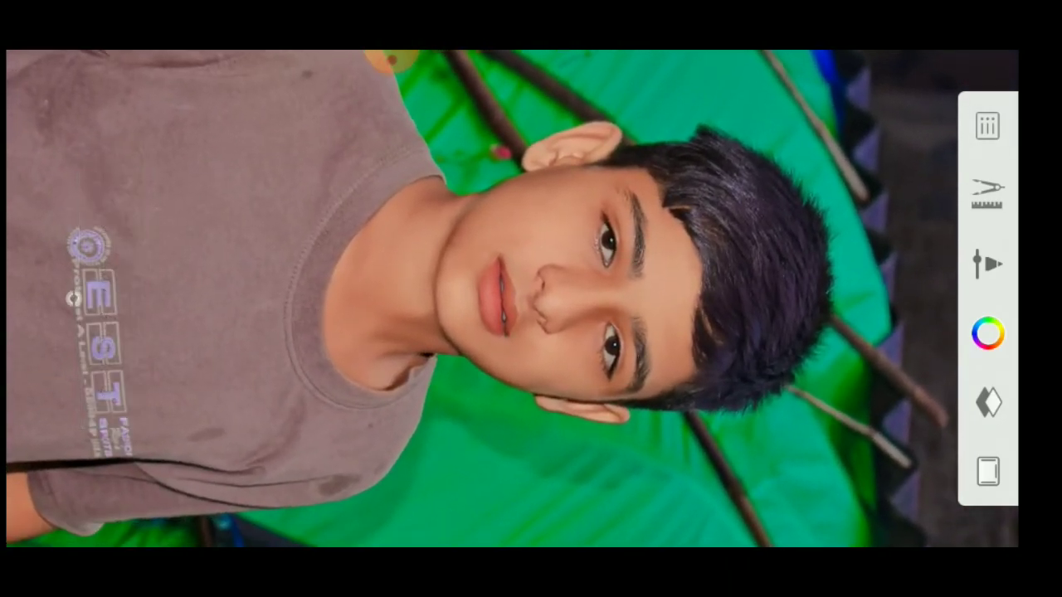
pyautogui.click(988, 472)
pyautogui.click(563, 485)
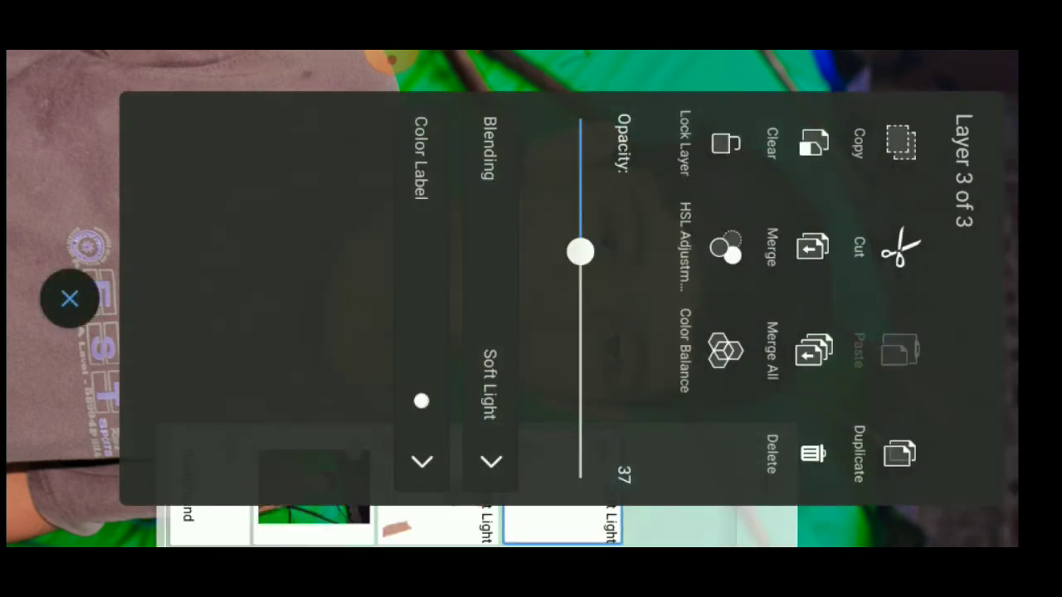
pyautogui.click(813, 350)
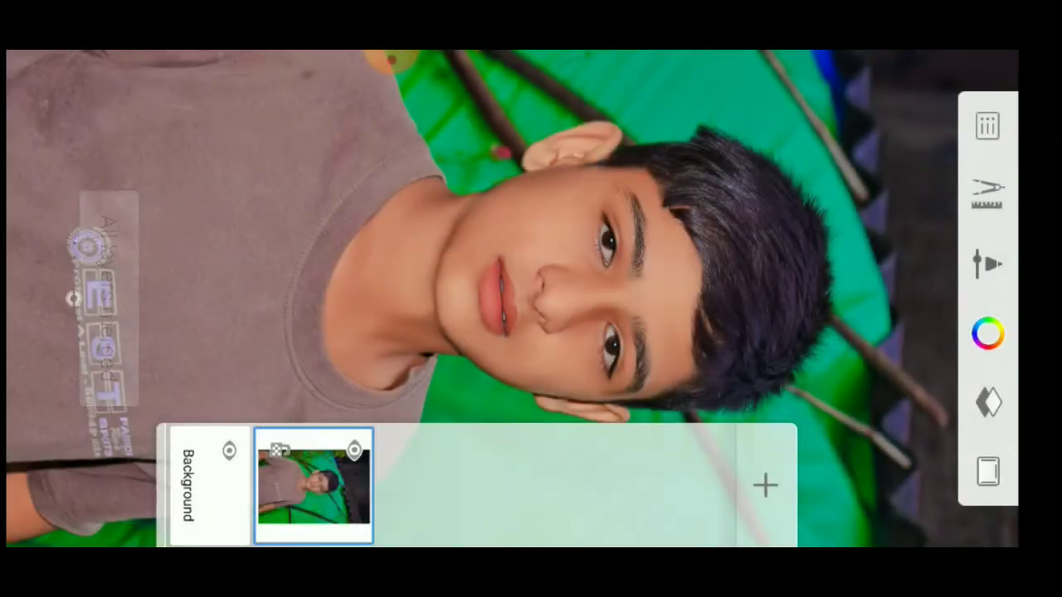
# Save the finished portrait to the device via Share
pyautogui.click(987, 124)
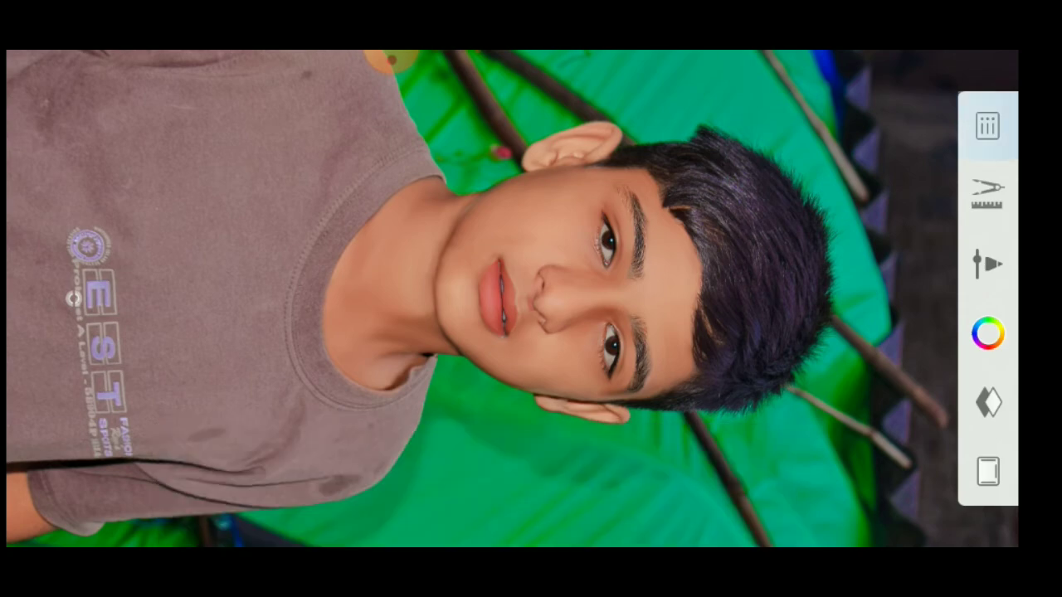
pyautogui.click(444, 221)
pyautogui.click(515, 265)
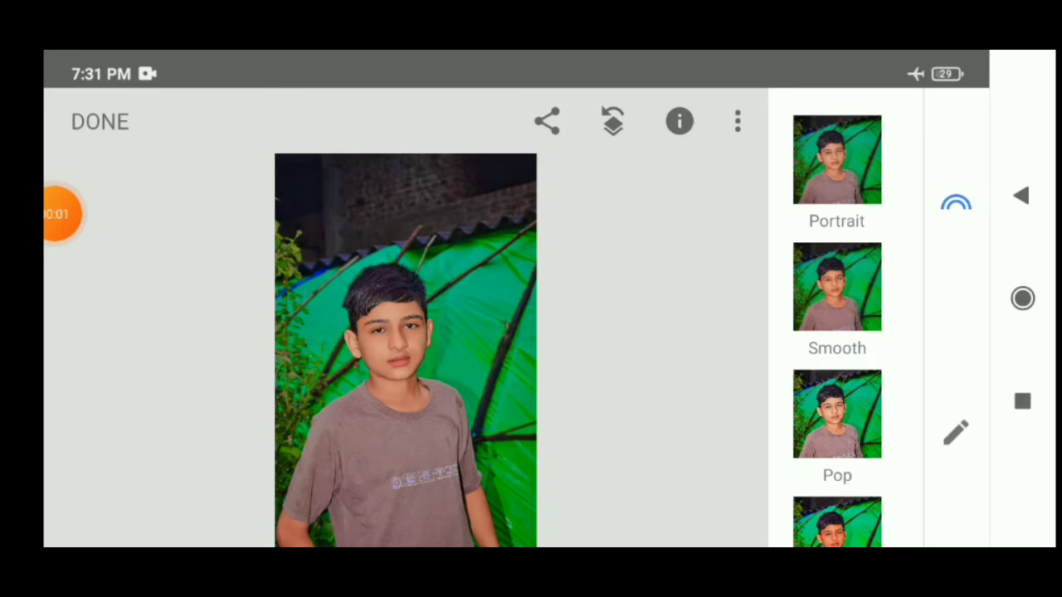
# Choose the Portrait tool from Snapseed's Tools list
pyautogui.click(955, 431)
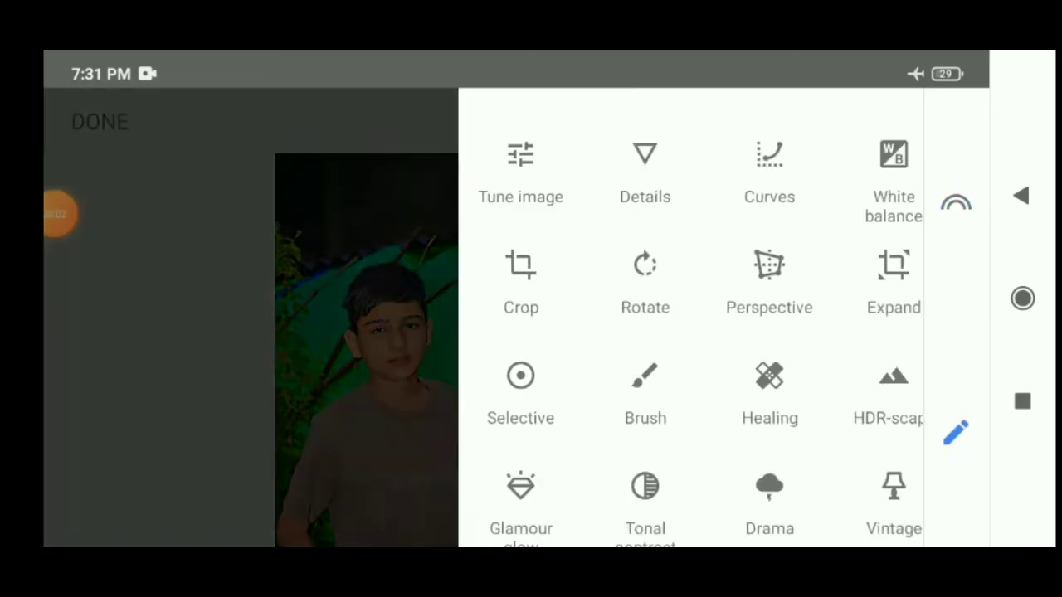
pyautogui.scroll(-3, 673, 331)
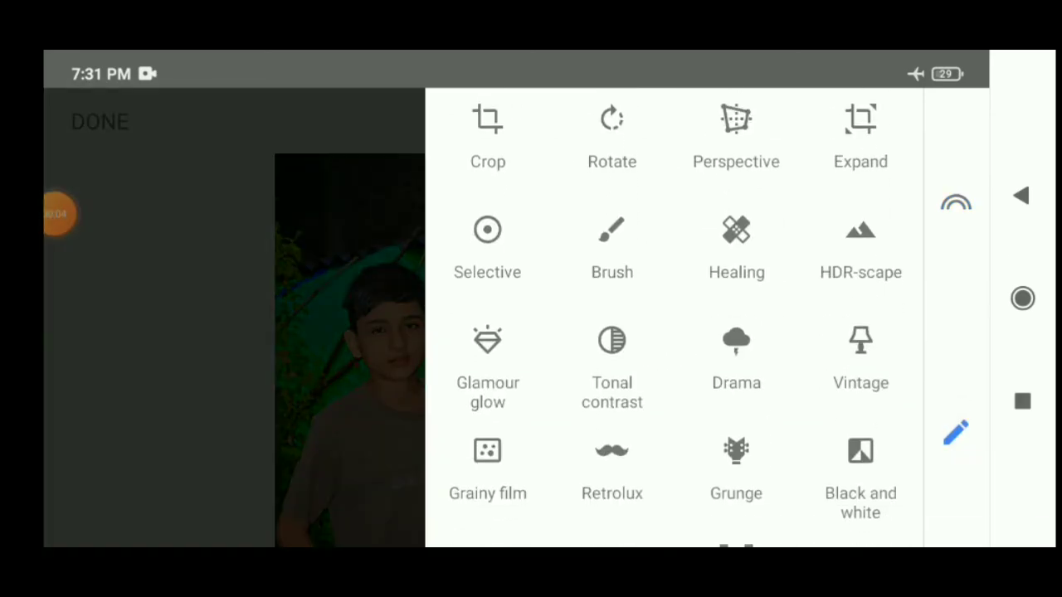
pyautogui.scroll(-3, 673, 332)
pyautogui.click(612, 398)
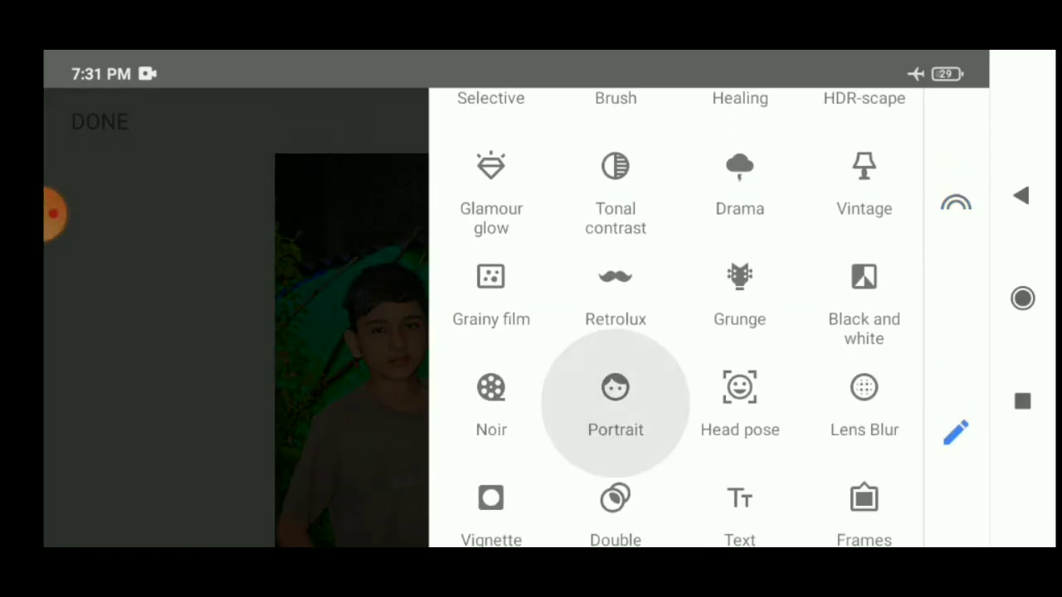
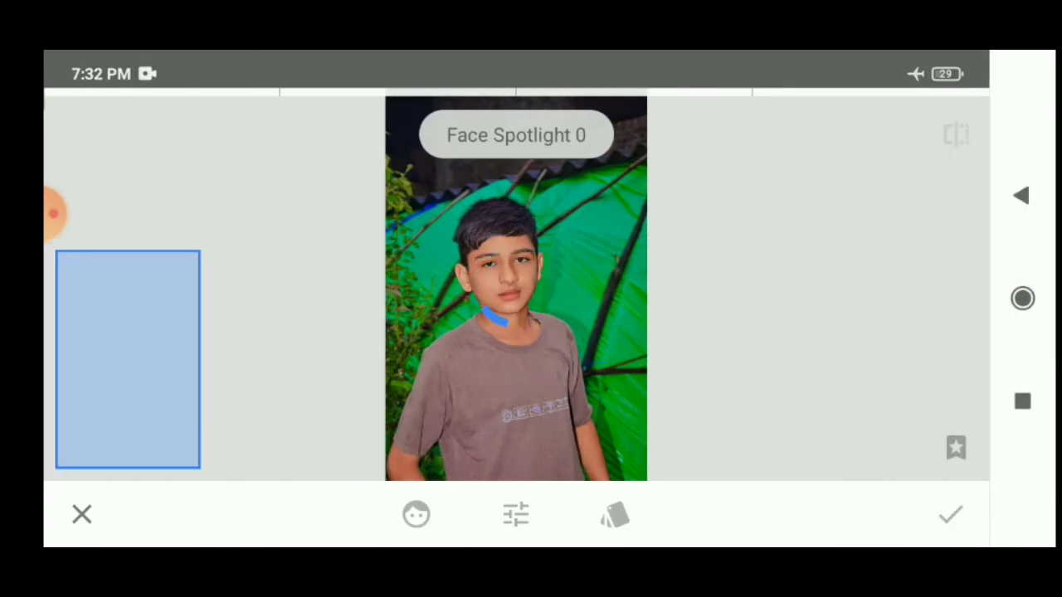
# Retouch the face with Skin Smoothing +37 and Eye Clarity +16, keeping Face Spotlight +6
pyautogui.click(615, 515)
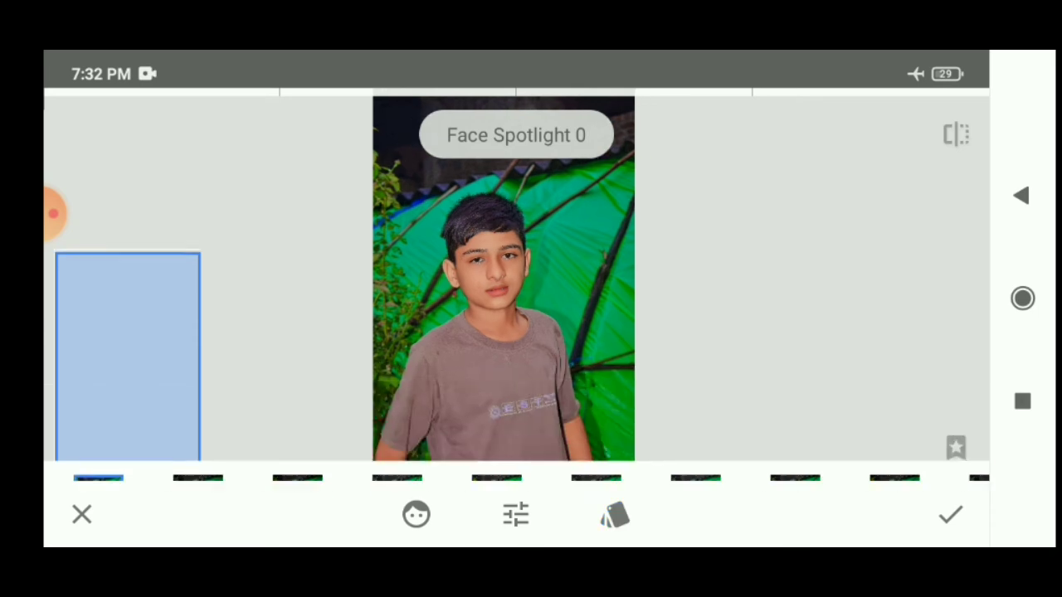
pyautogui.scroll(3, 515, 290)
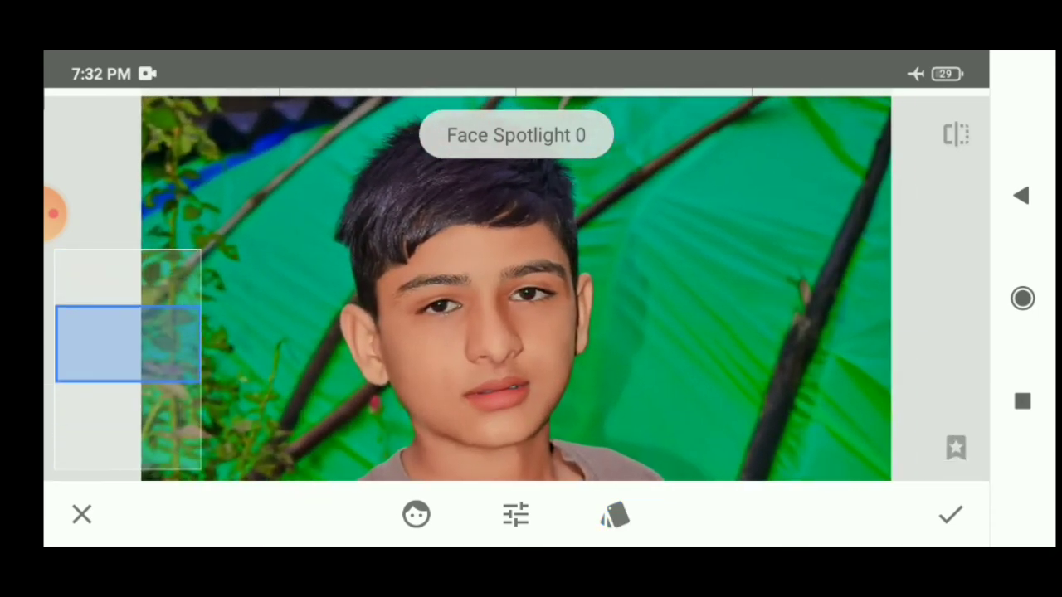
pyautogui.moveTo(515, 248); pyautogui.dragTo(514, 299)
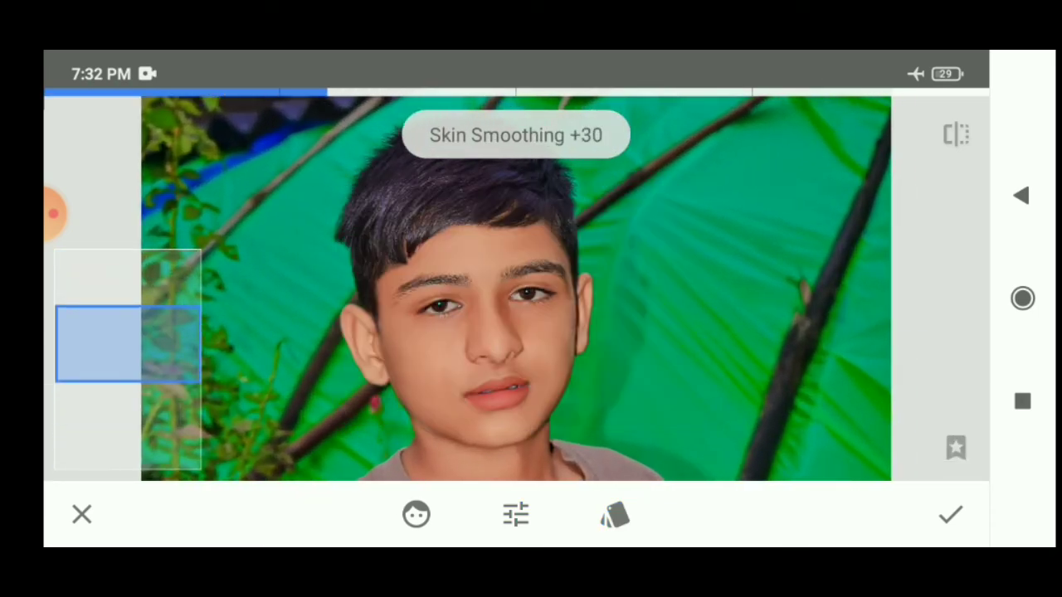
pyautogui.moveTo(514, 316); pyautogui.dragTo(515, 266)
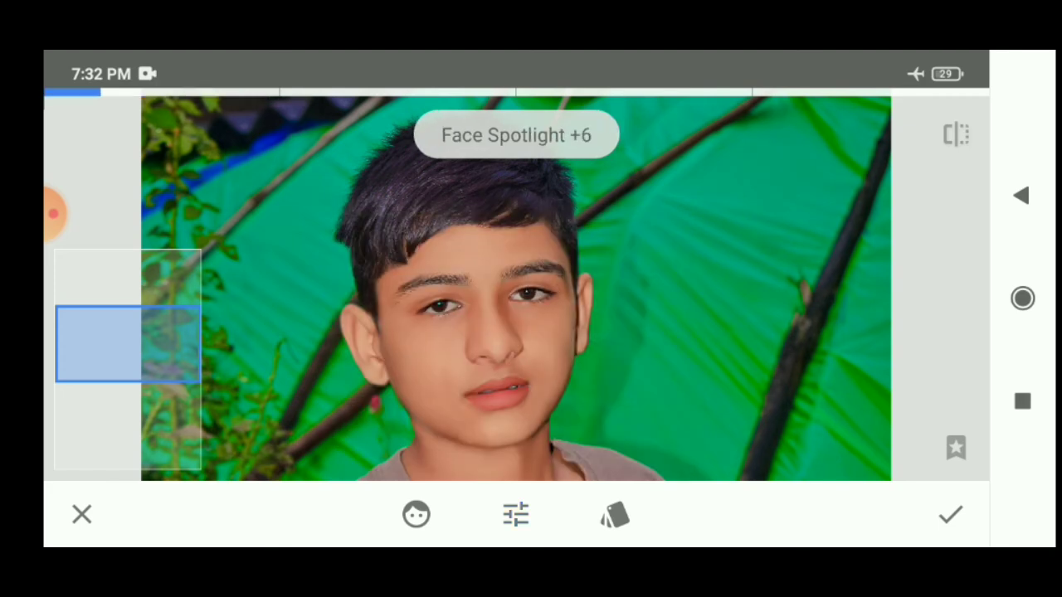
pyautogui.moveTo(514, 265)
pyautogui.mouseDown()
pyautogui.moveTo(515, 316)
pyautogui.moveTo(564, 316)
pyautogui.mouseUp()
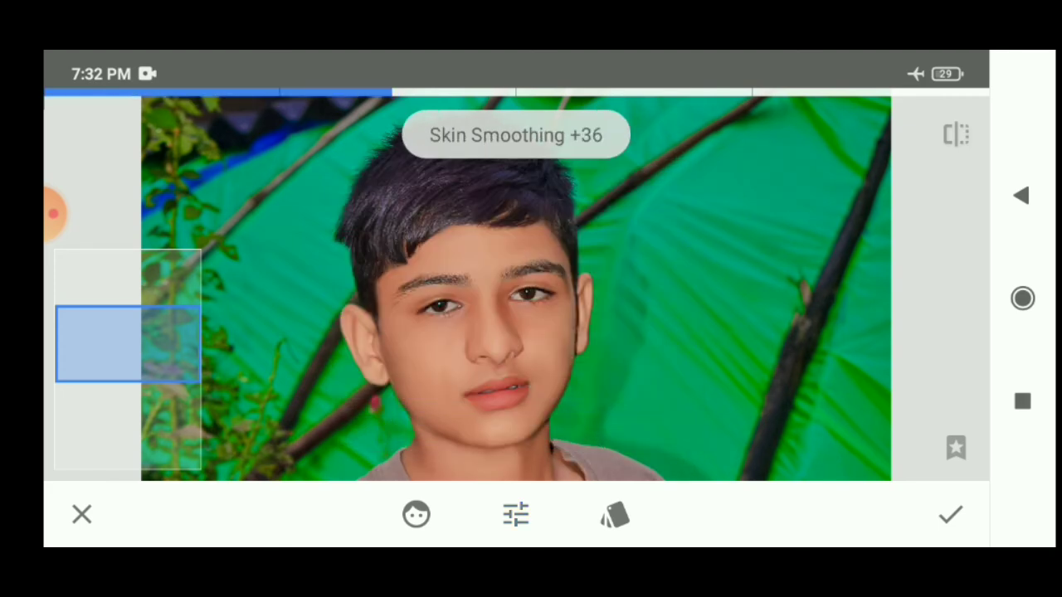
pyautogui.moveTo(514, 265); pyautogui.dragTo(514, 315)
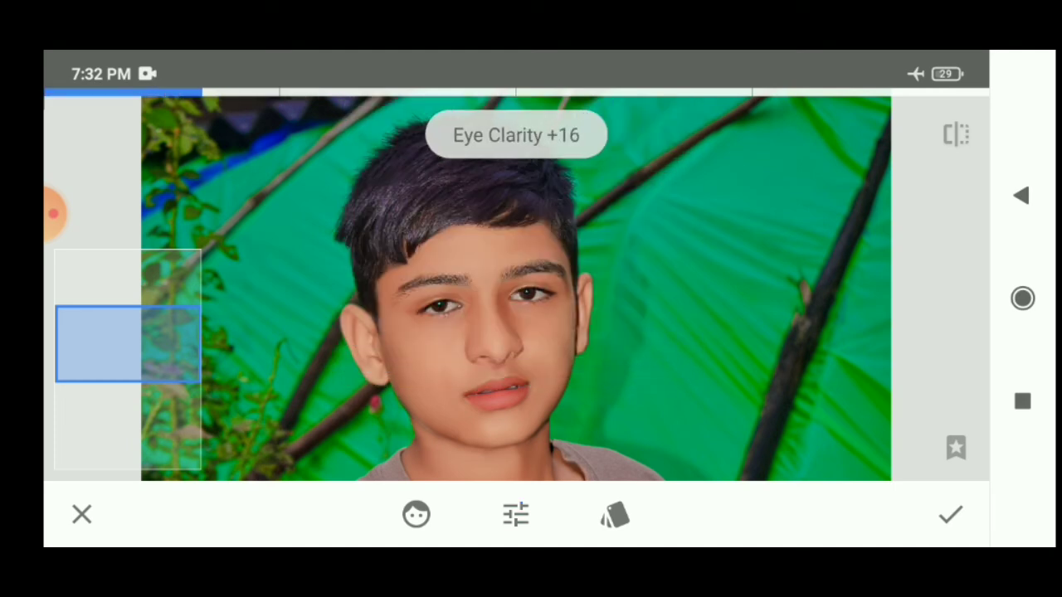
pyautogui.moveTo(514, 316); pyautogui.dragTo(515, 265)
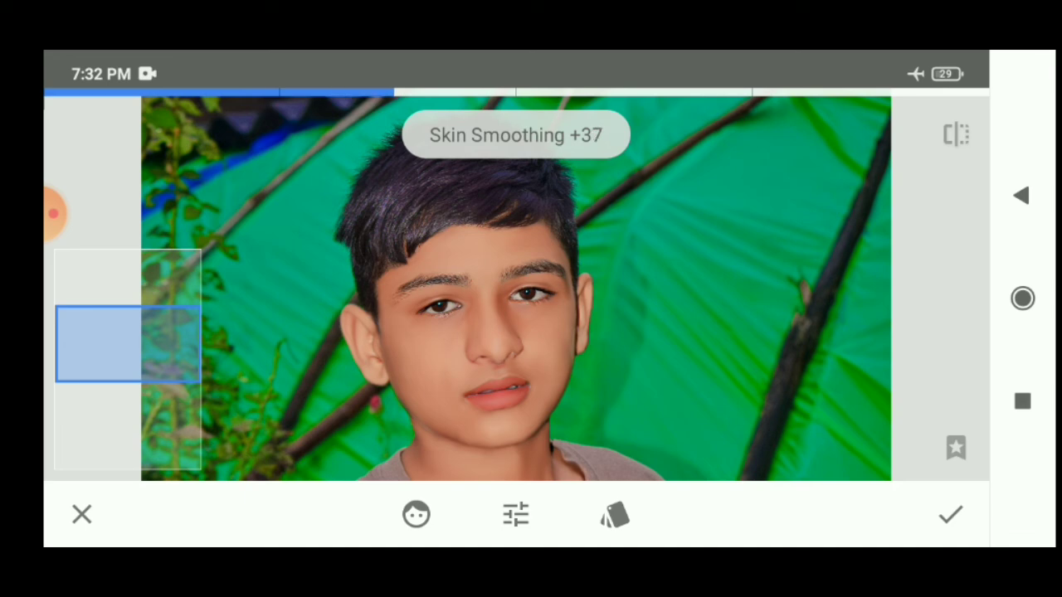
pyautogui.click(949, 515)
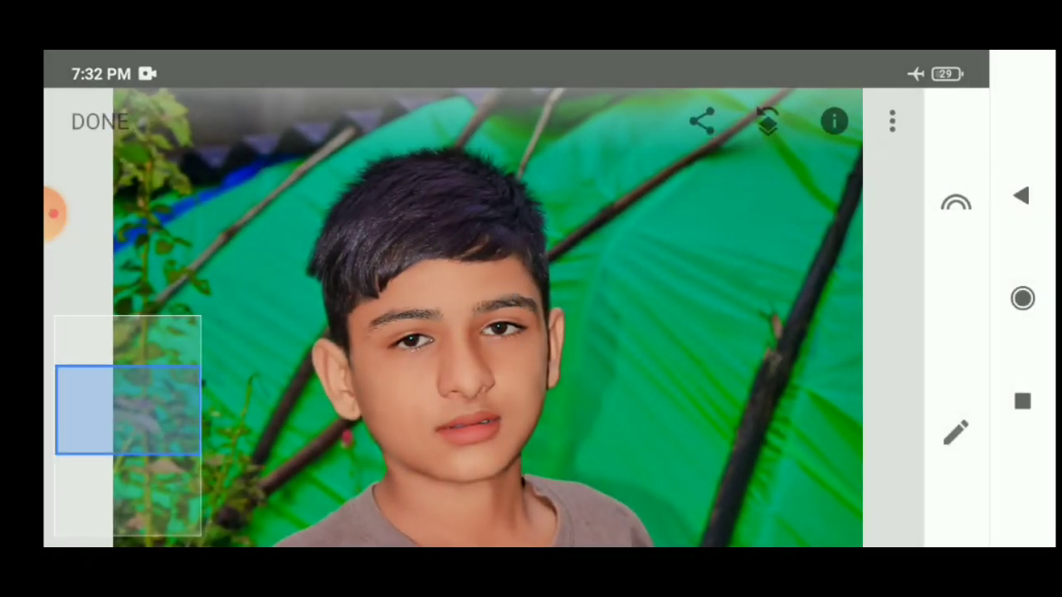
# Apply a second Portrait pass with Skin Smoothing raised to about +36
pyautogui.scroll(3, 481, 315)
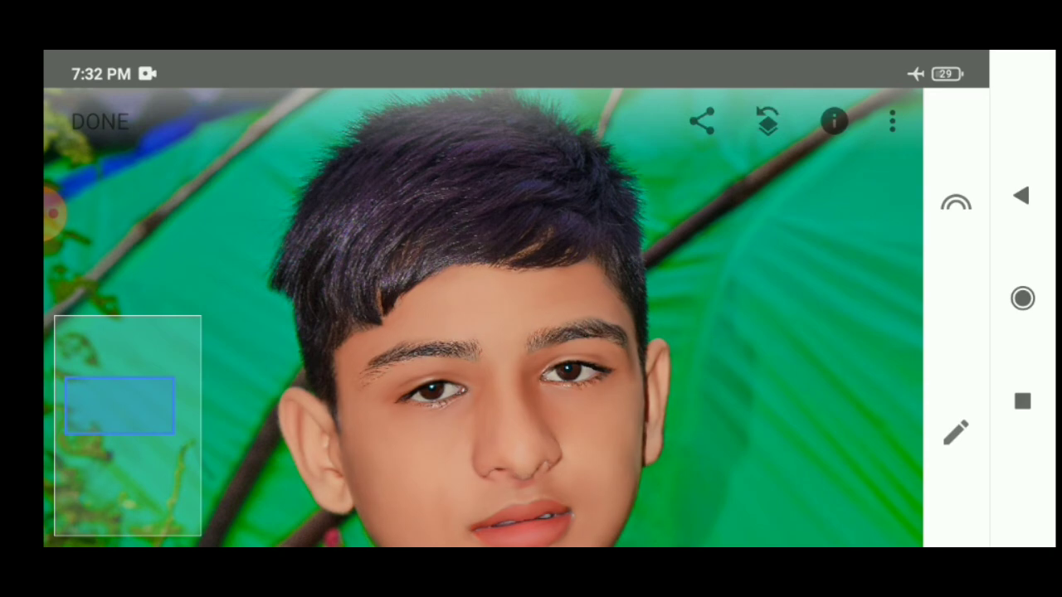
pyautogui.click(955, 432)
pyautogui.click(627, 405)
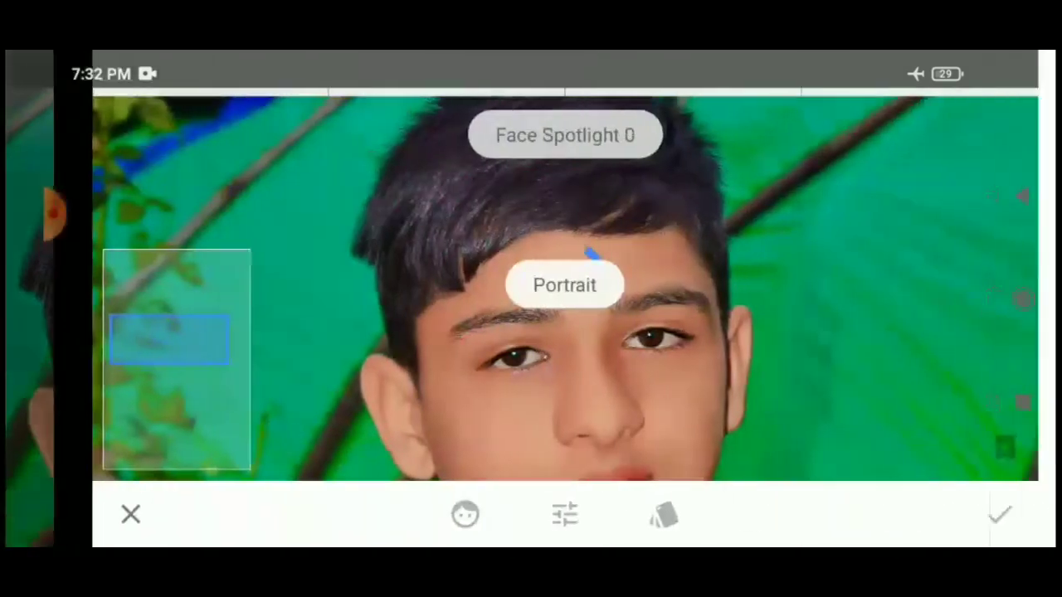
pyautogui.click(517, 278)
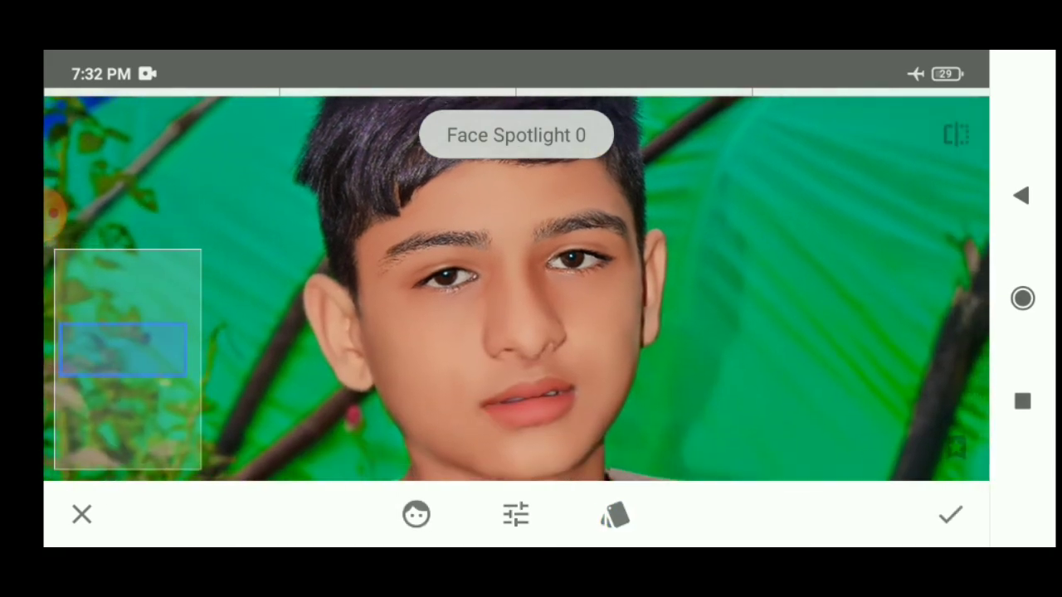
pyautogui.click(516, 514)
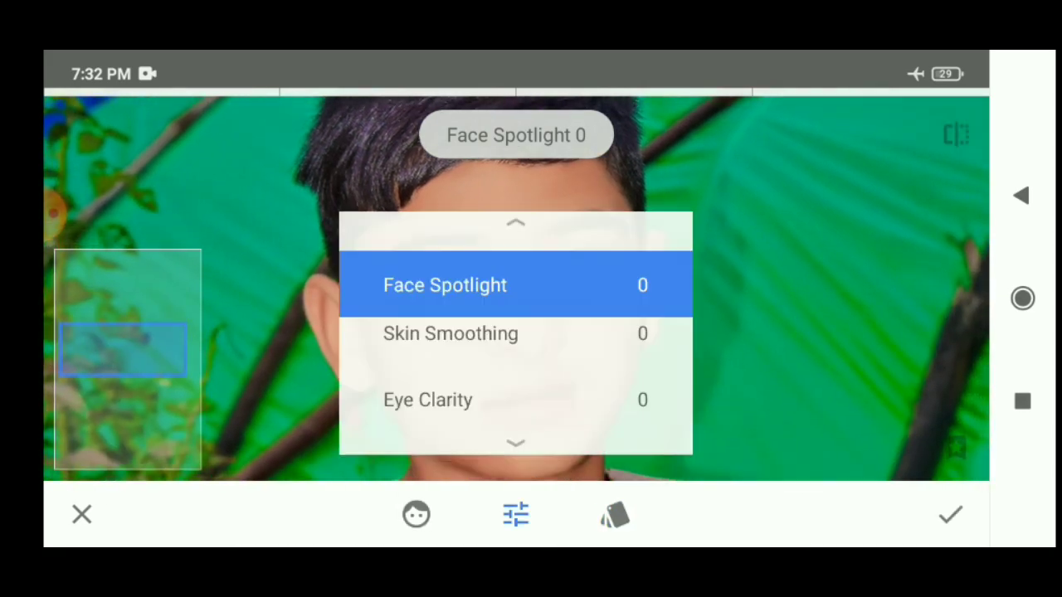
pyautogui.moveTo(516, 282)
pyautogui.mouseDown()
pyautogui.moveTo(516, 332)
pyautogui.moveTo(580, 332)
pyautogui.mouseUp()
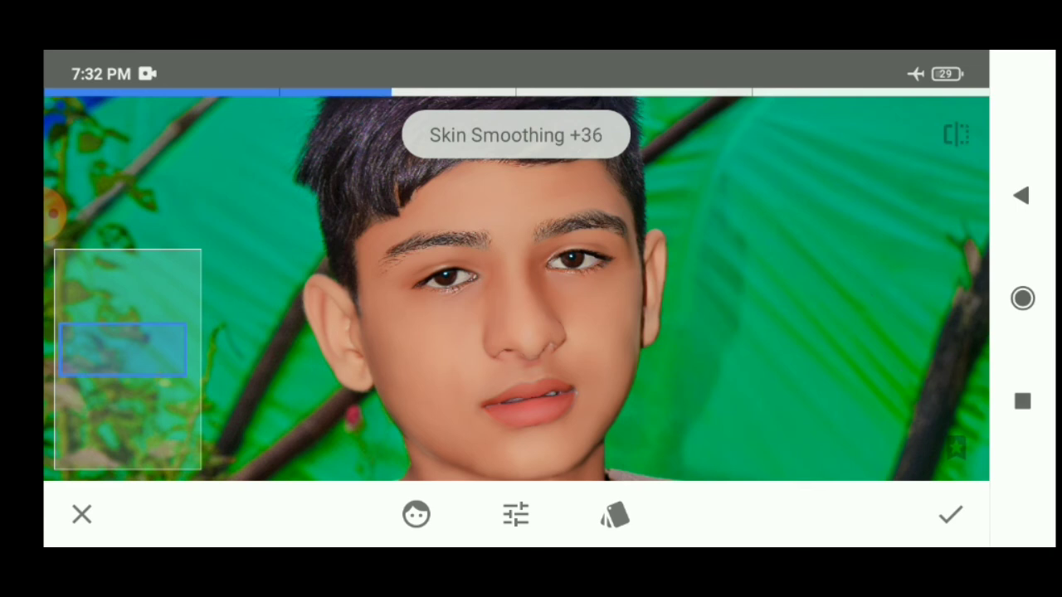
pyautogui.moveTo(516, 331)
pyautogui.mouseDown()
pyautogui.moveTo(516, 266)
pyautogui.moveTo(573, 332)
pyautogui.moveTo(515, 299)
pyautogui.moveTo(516, 432)
pyautogui.moveTo(564, 332)
pyautogui.moveTo(515, 290)
pyautogui.moveTo(497, 331)
pyautogui.moveTo(516, 282)
pyautogui.moveTo(489, 331)
pyautogui.mouseUp()
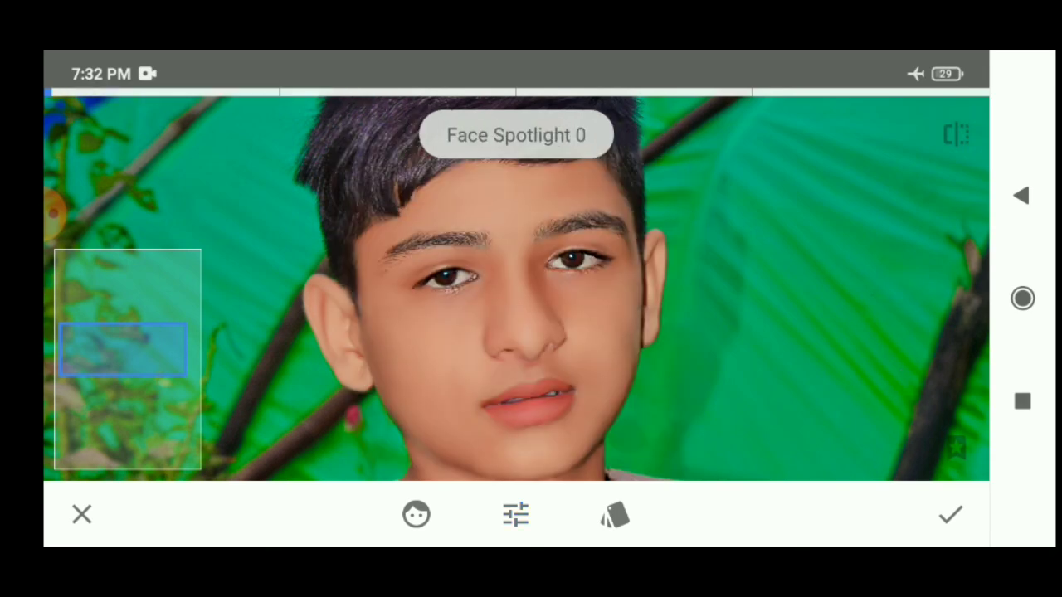
pyautogui.click(950, 516)
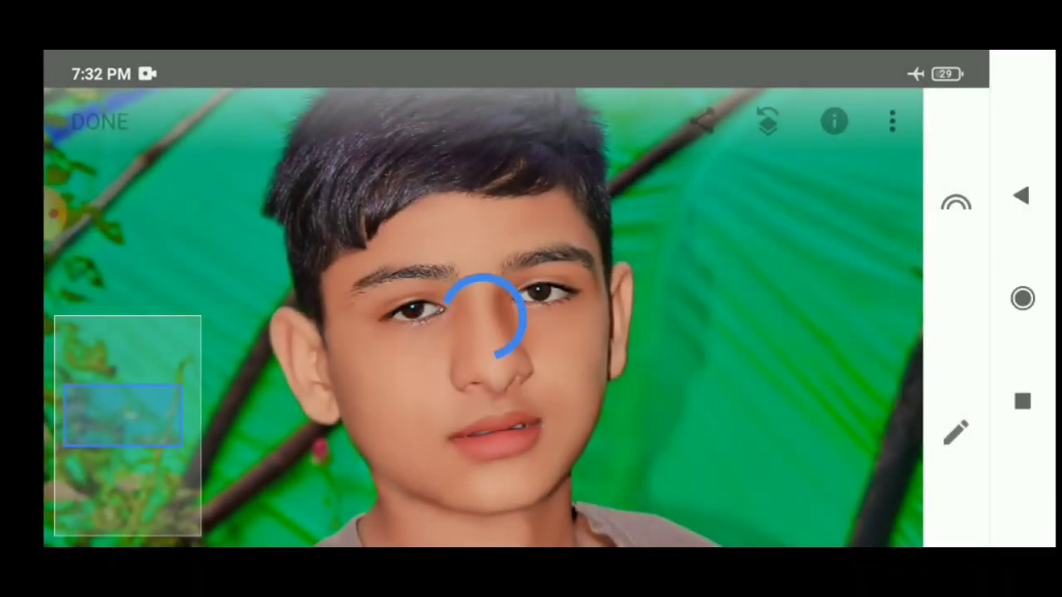
# In the Details tool, raise Sharpening to about +40–59 and Structure to +14
pyautogui.scroll(-5, 483, 332)
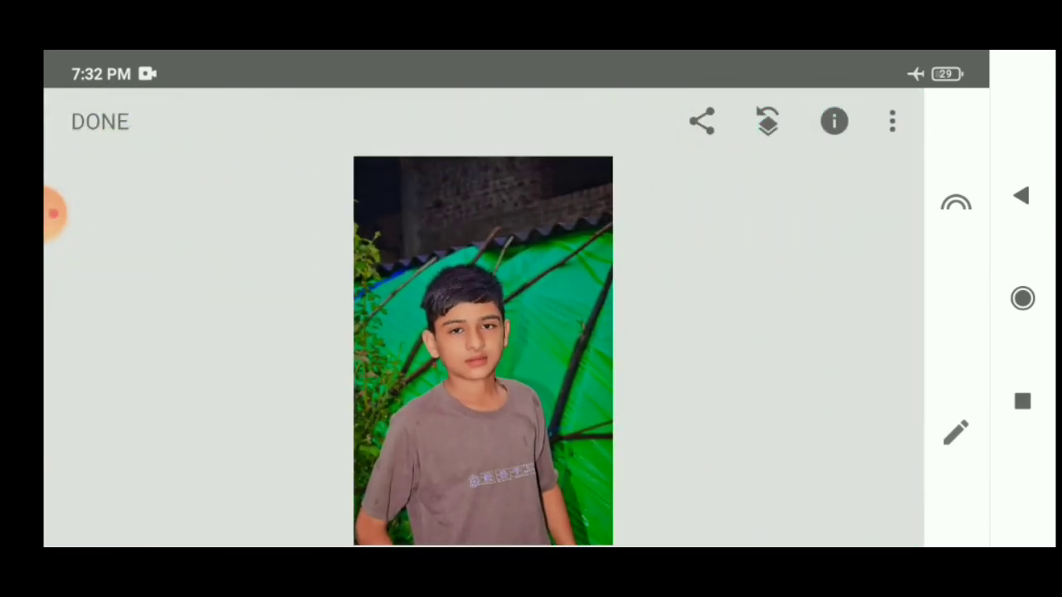
pyautogui.click(955, 431)
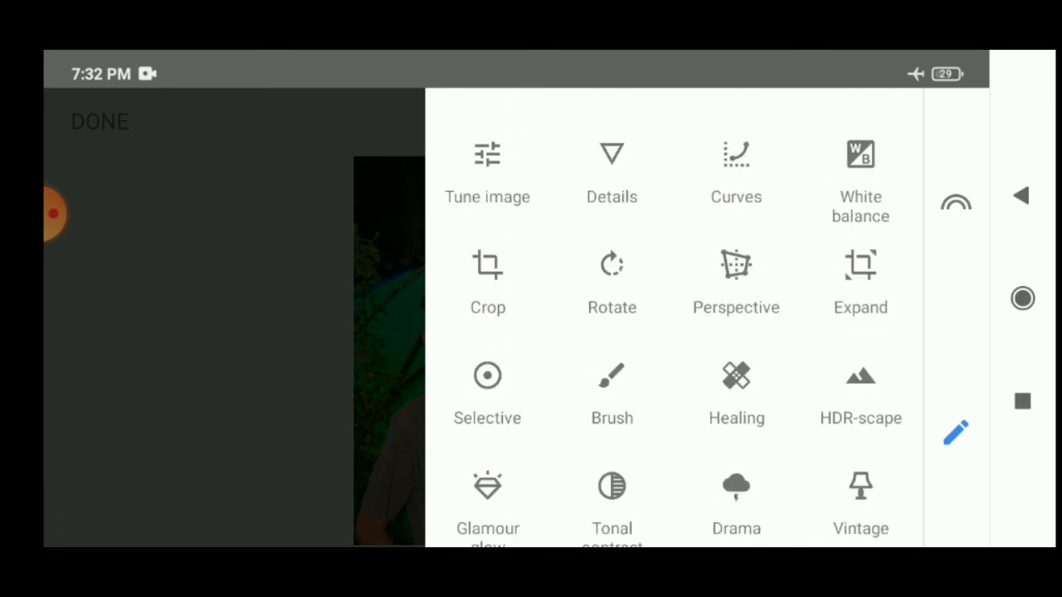
pyautogui.click(612, 174)
pyautogui.scroll(3, 514, 282)
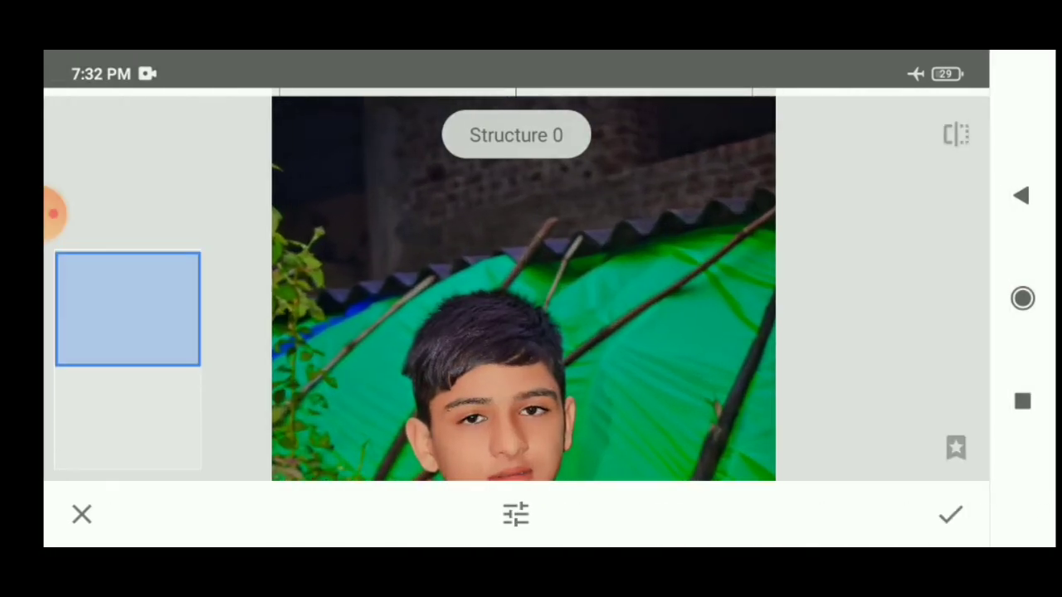
pyautogui.moveTo(515, 373); pyautogui.dragTo(514, 298)
pyautogui.moveTo(514, 249)
pyautogui.mouseDown()
pyautogui.moveTo(514, 299)
pyautogui.moveTo(598, 332)
pyautogui.mouseUp()
pyautogui.moveTo(514, 332); pyautogui.dragTo(597, 332)
pyautogui.scroll(2, 514, 282)
pyautogui.scroll(1, 515, 282)
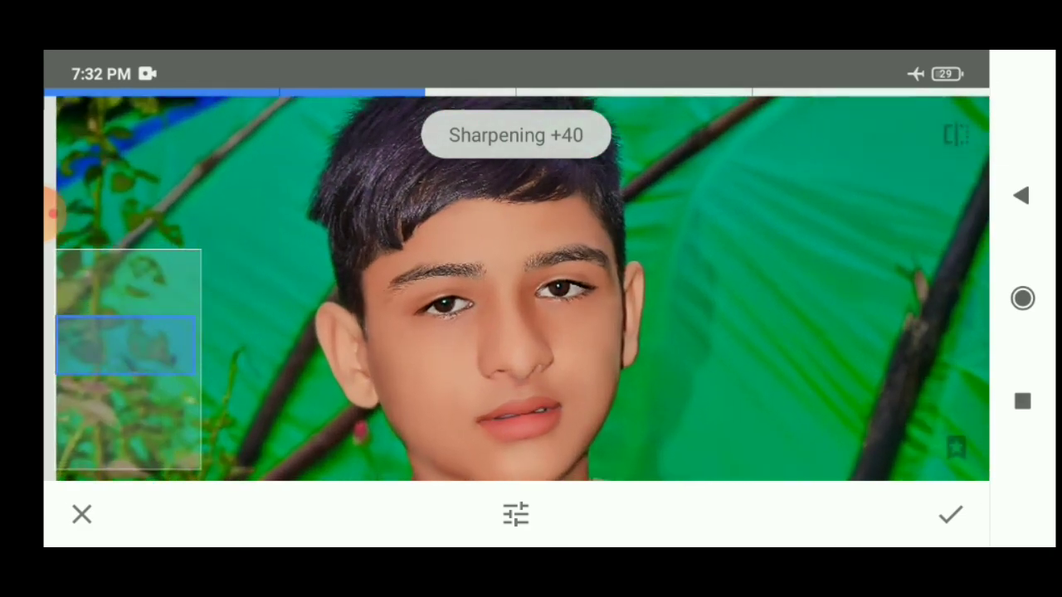
pyautogui.moveTo(514, 332); pyautogui.dragTo(581, 332)
pyautogui.moveTo(514, 349)
pyautogui.mouseDown()
pyautogui.moveTo(515, 282)
pyautogui.moveTo(564, 332)
pyautogui.mouseUp()
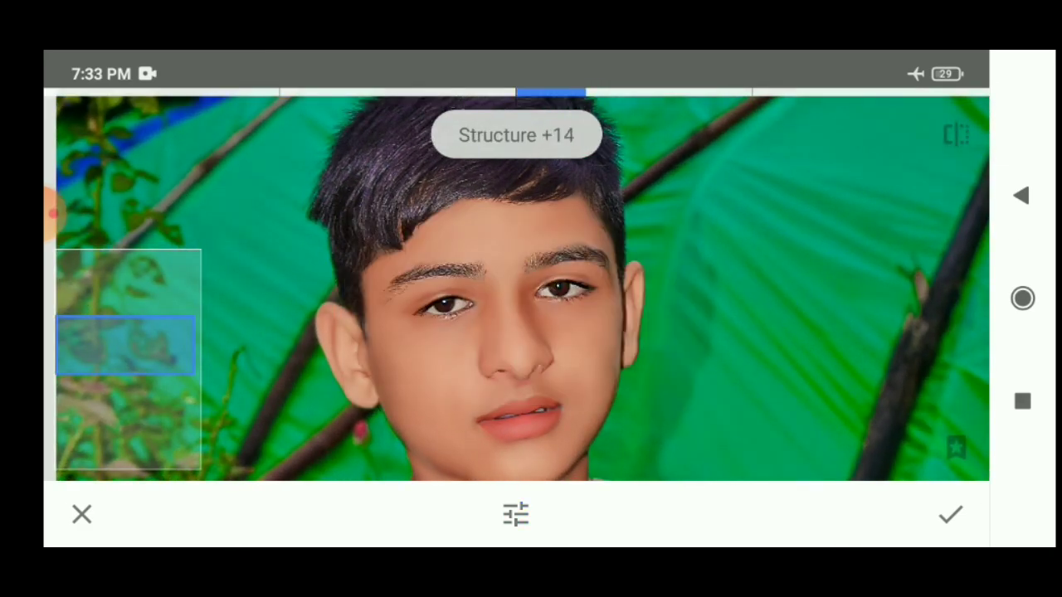
pyautogui.click(949, 514)
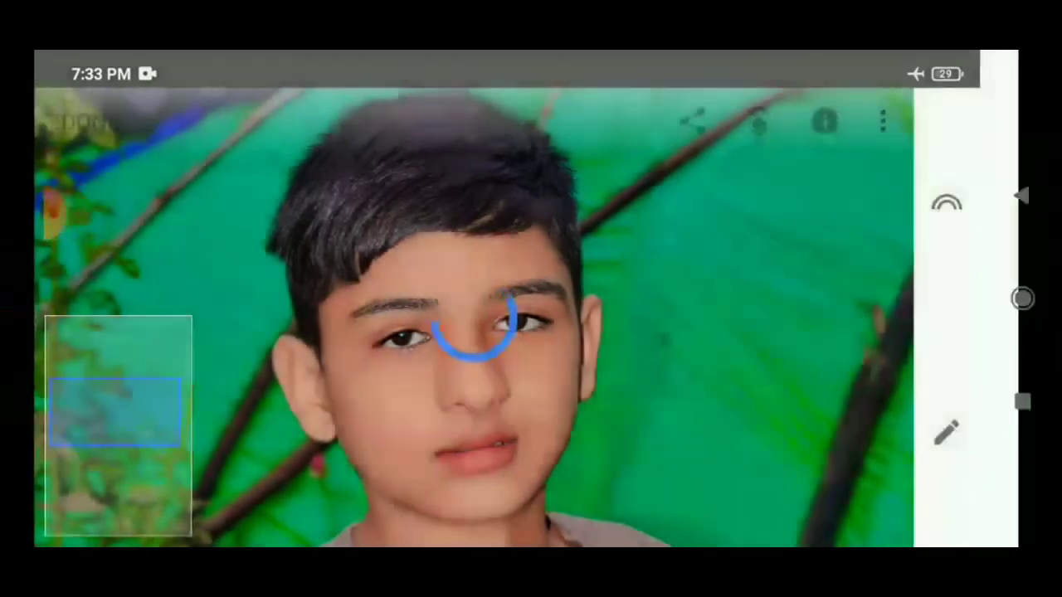
pyautogui.scroll(-3, 483, 332)
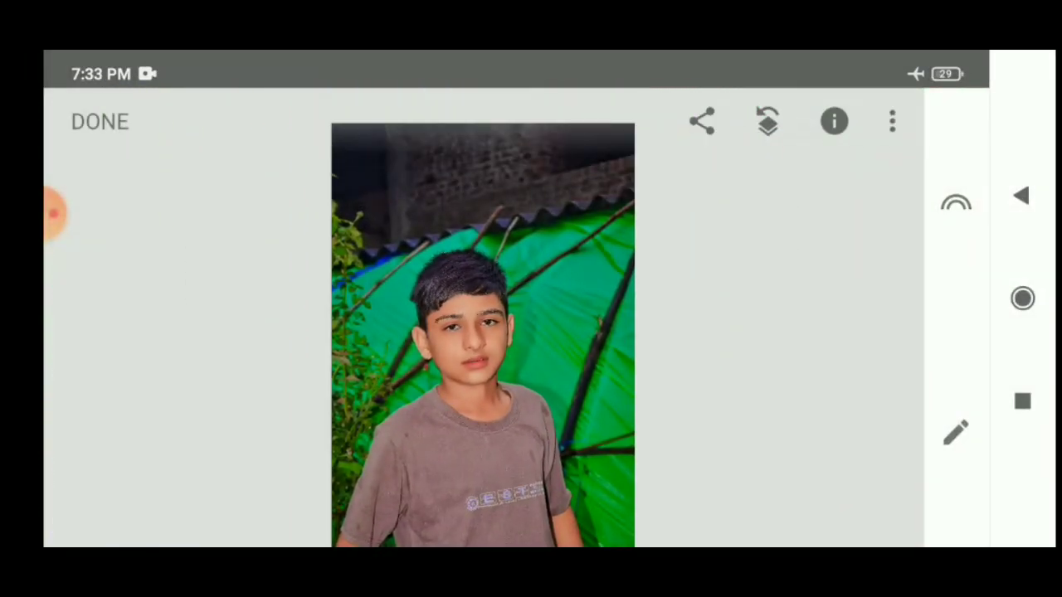
pyautogui.scroll(5, 481, 324)
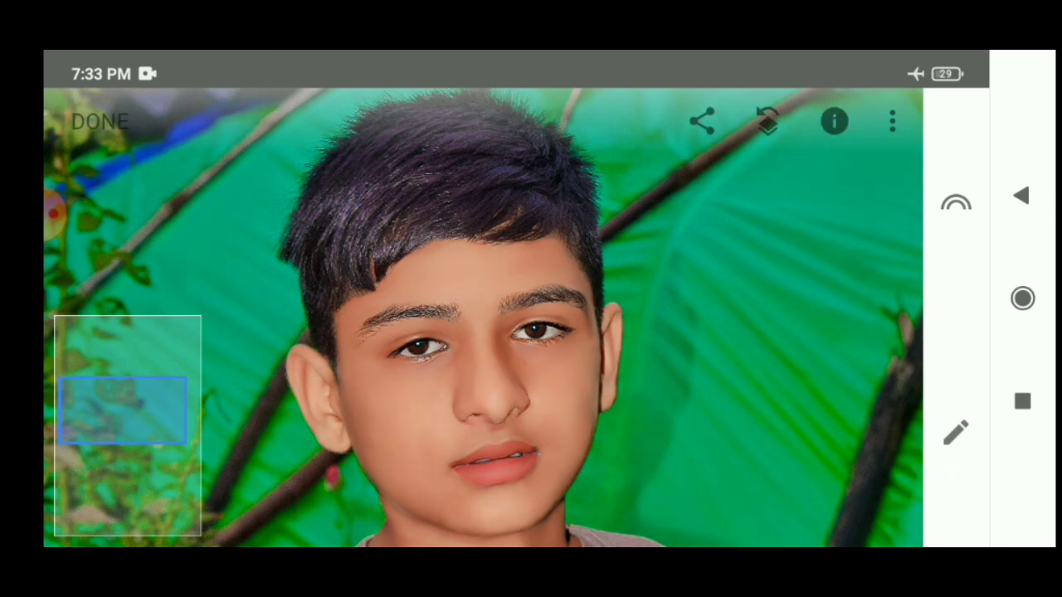
pyautogui.doubleClick(503, 284)
pyautogui.doubleClick(477, 307)
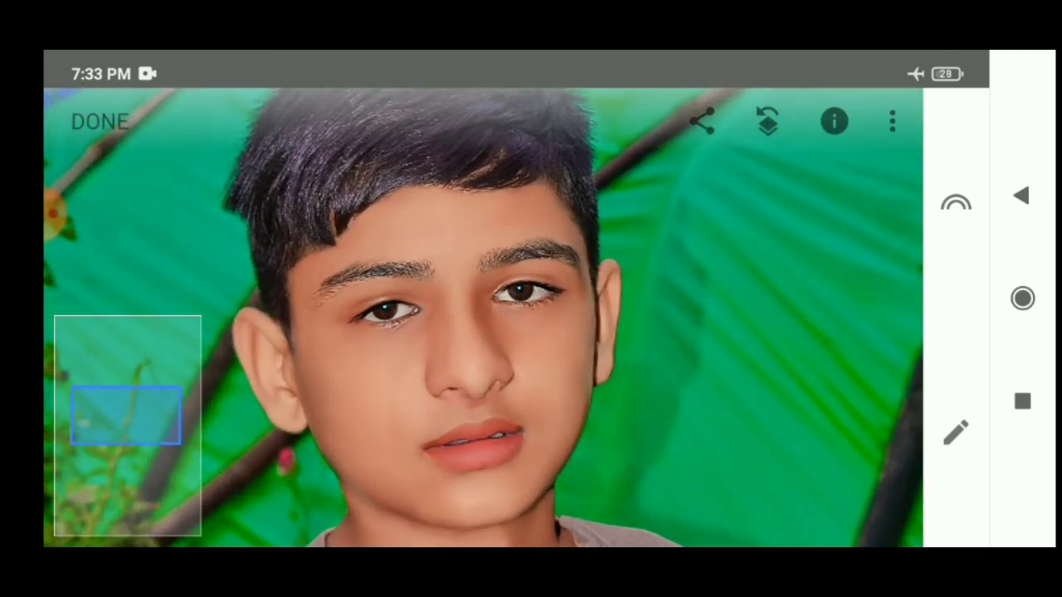
pyautogui.doubleClick(477, 332)
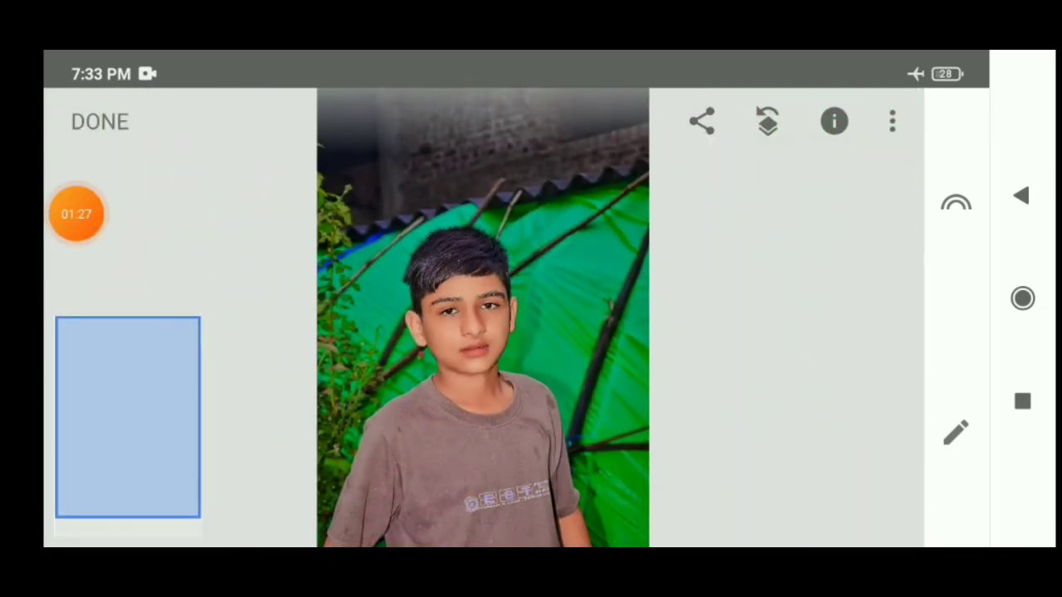